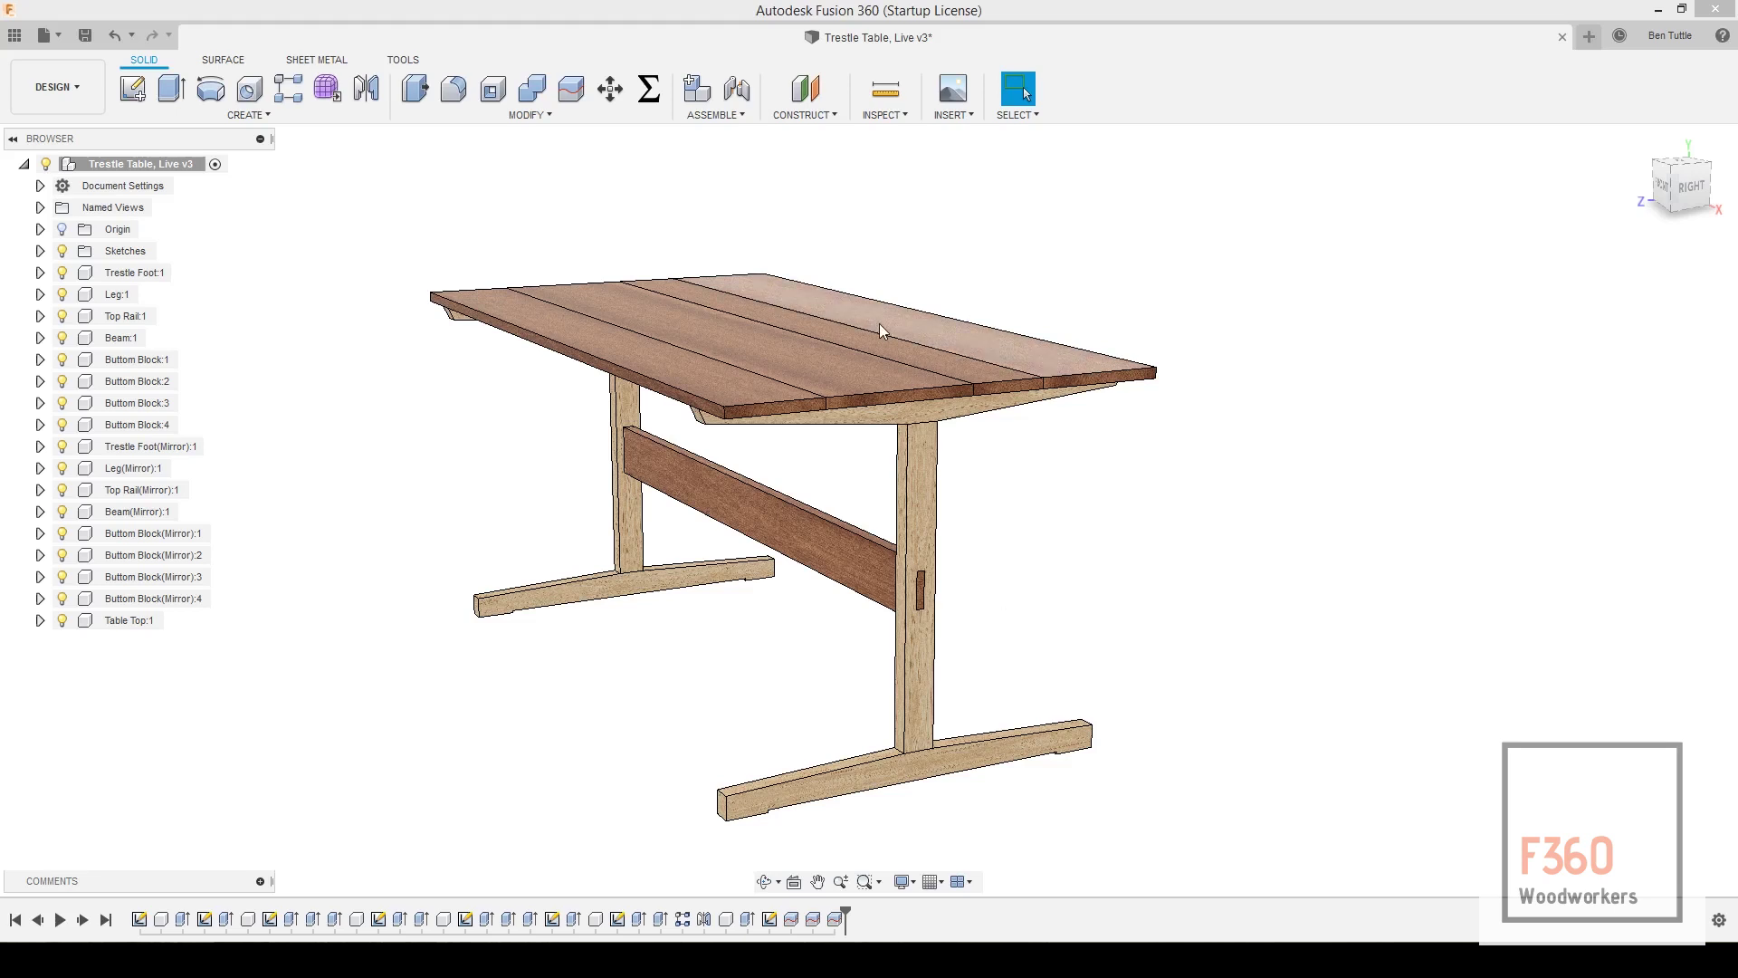
Set the user parameter TableTopWidth to 45 in and apply it to the trestle table model
left_click(649, 88)
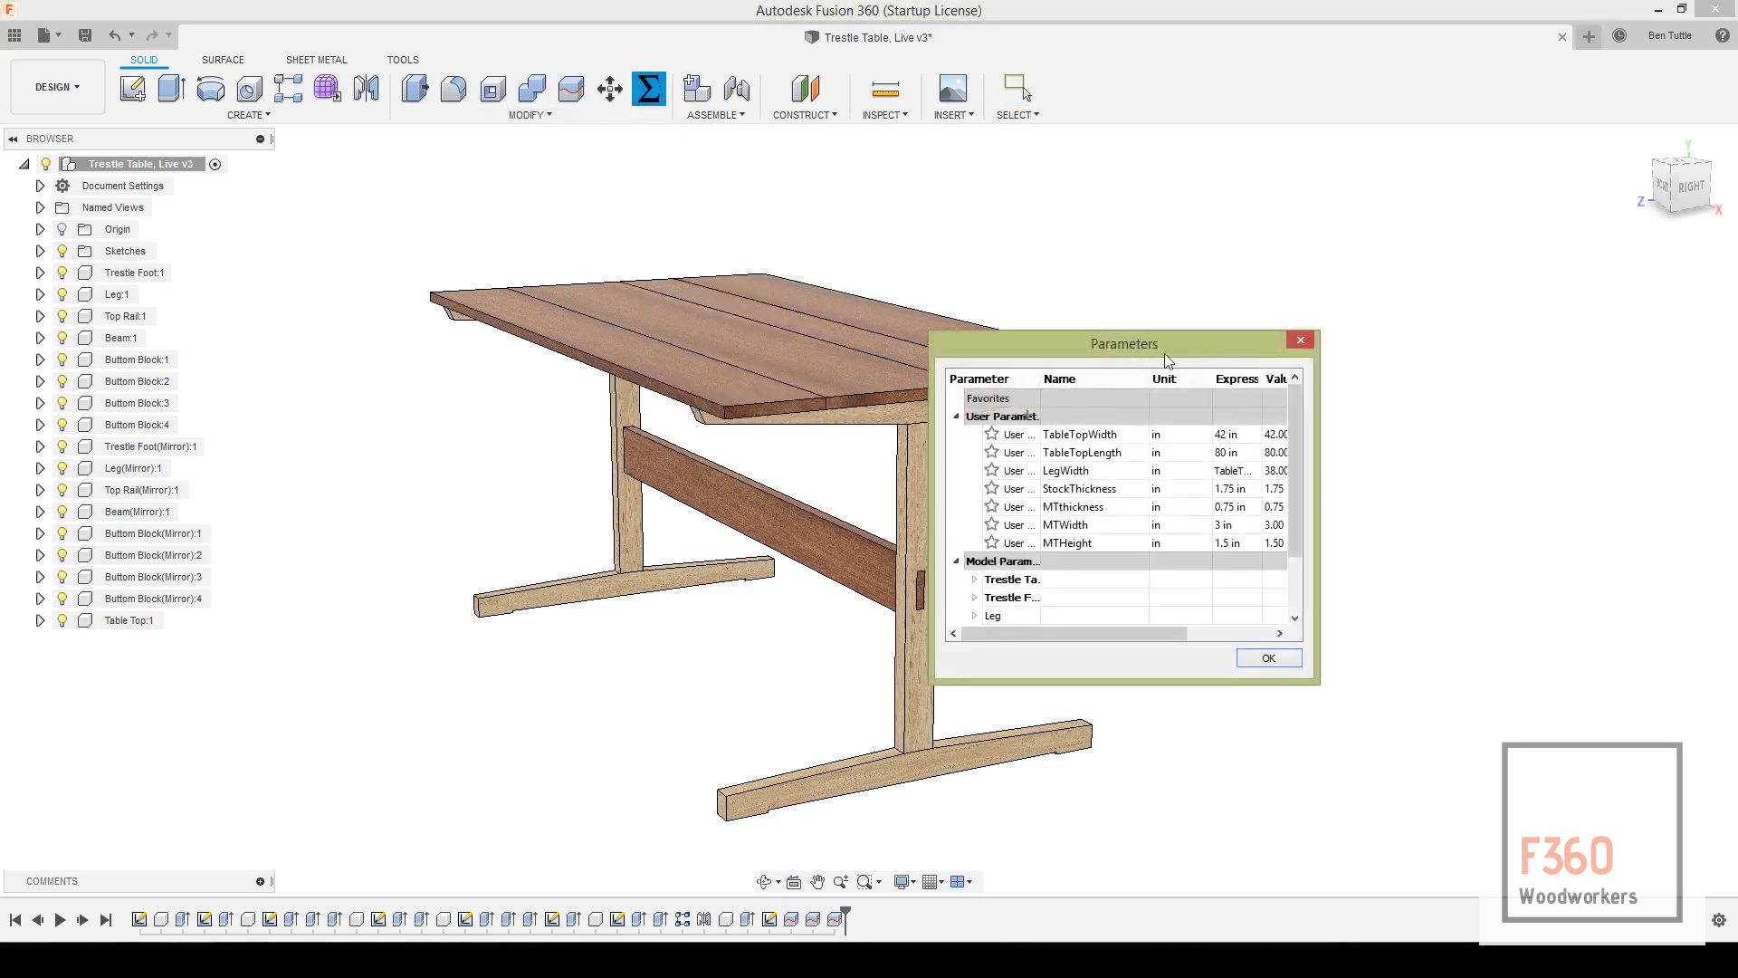
left_click_drag(1193, 215, 1301, 164)
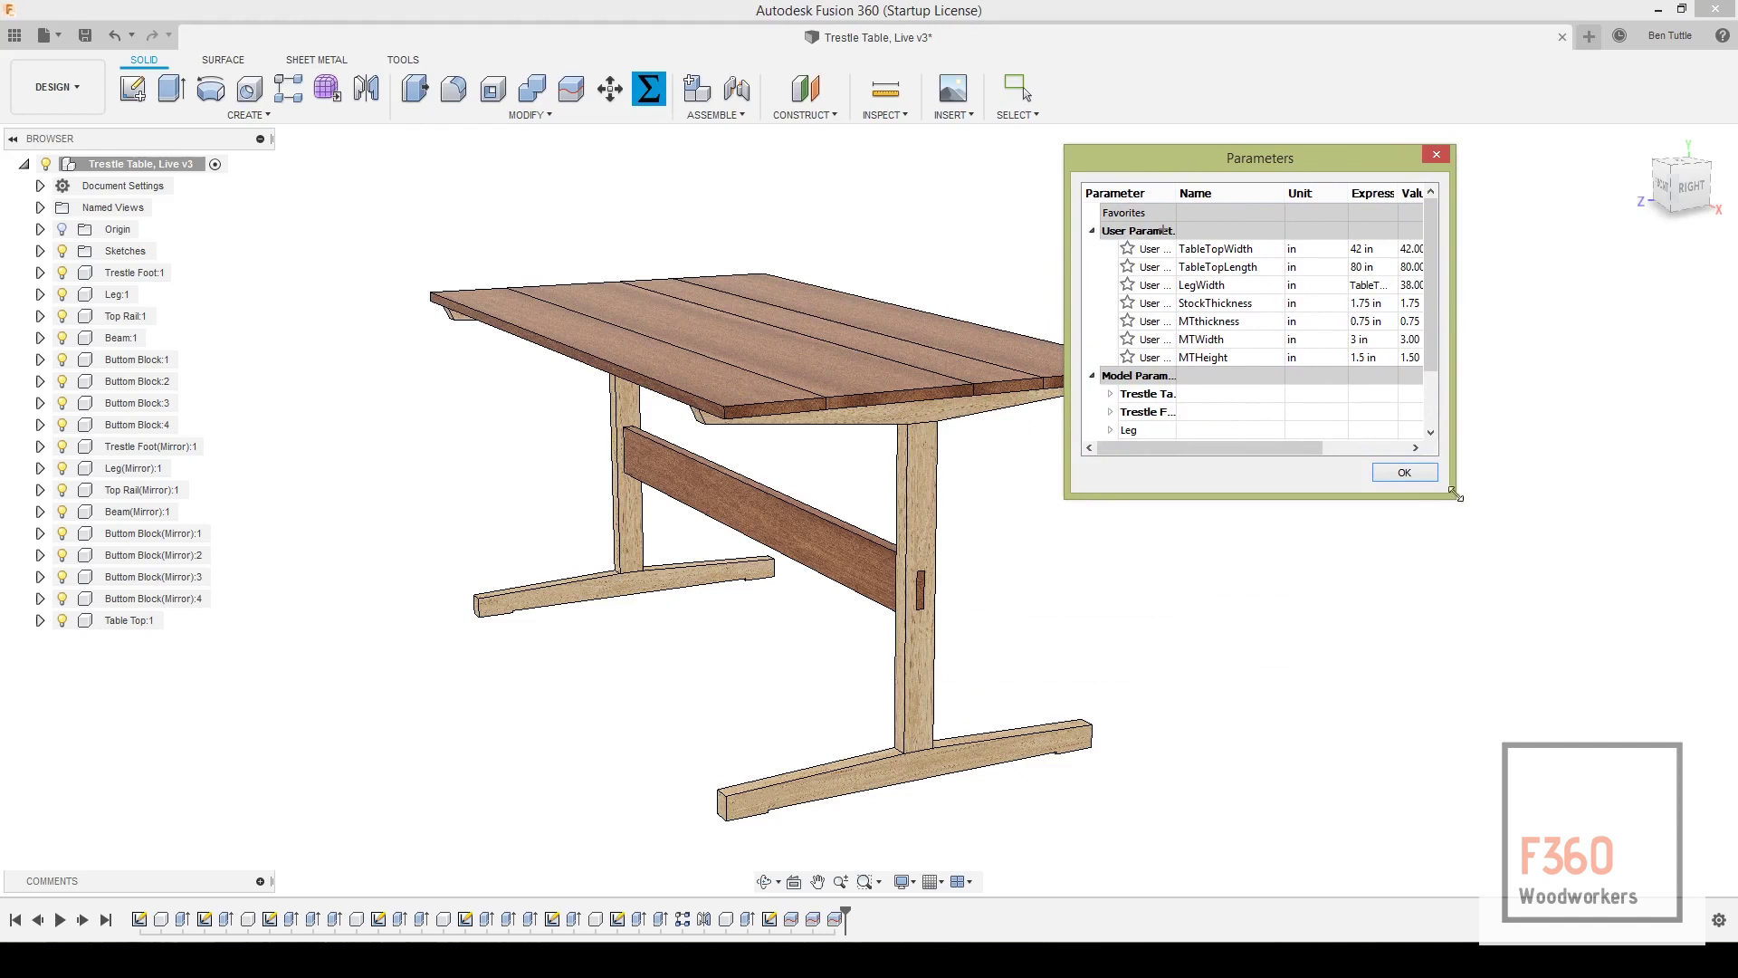
left_click_drag(1452, 492, 1680, 691)
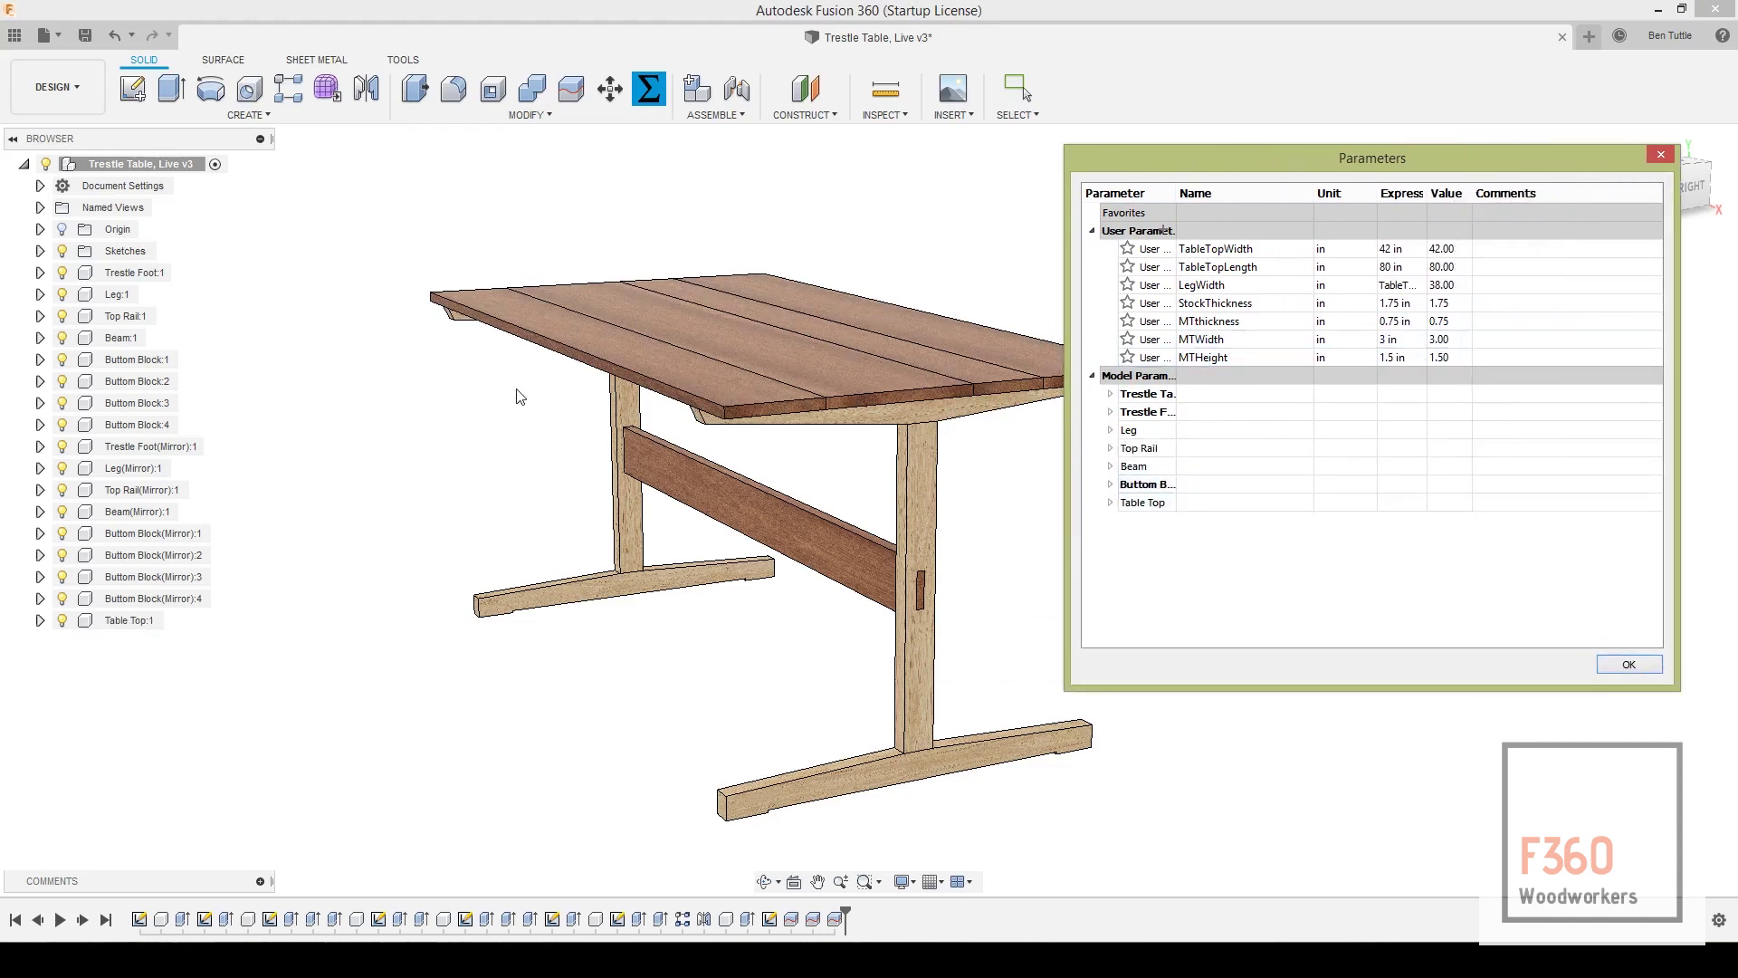
scroll(387, 399, "down", 2)
scroll(386, 399, "down", 3)
scroll(386, 398, "up", 2)
scroll(914, 378, "up", 1)
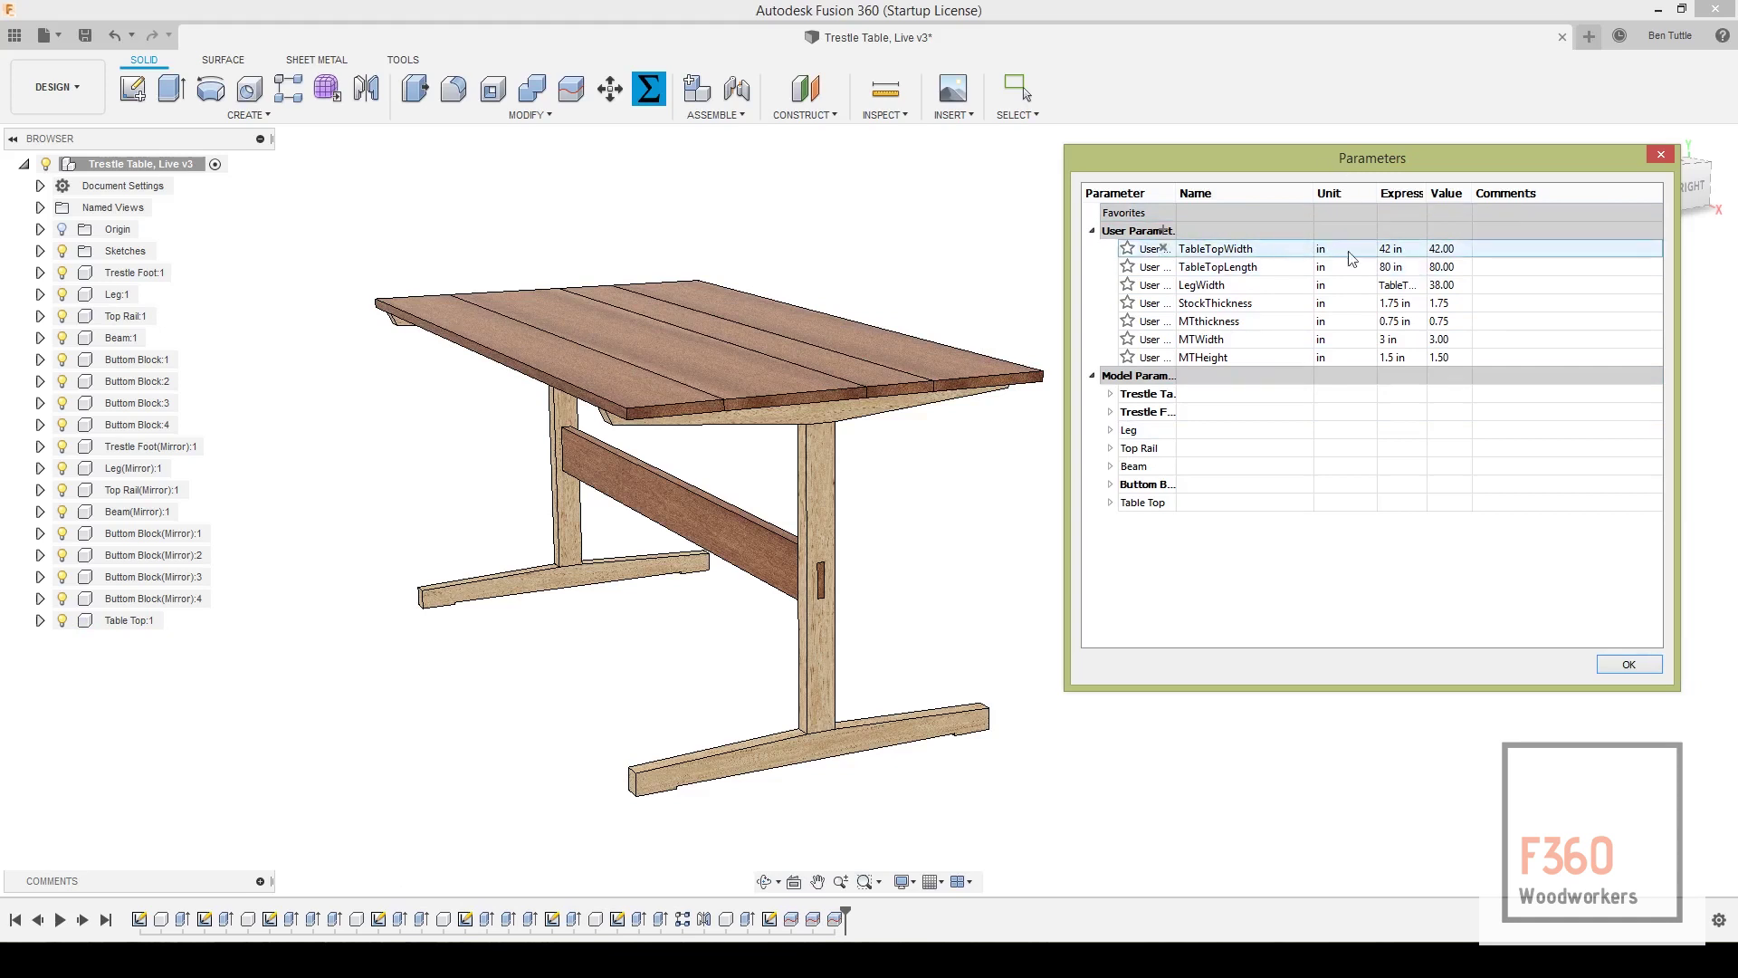
left_click(1391, 250)
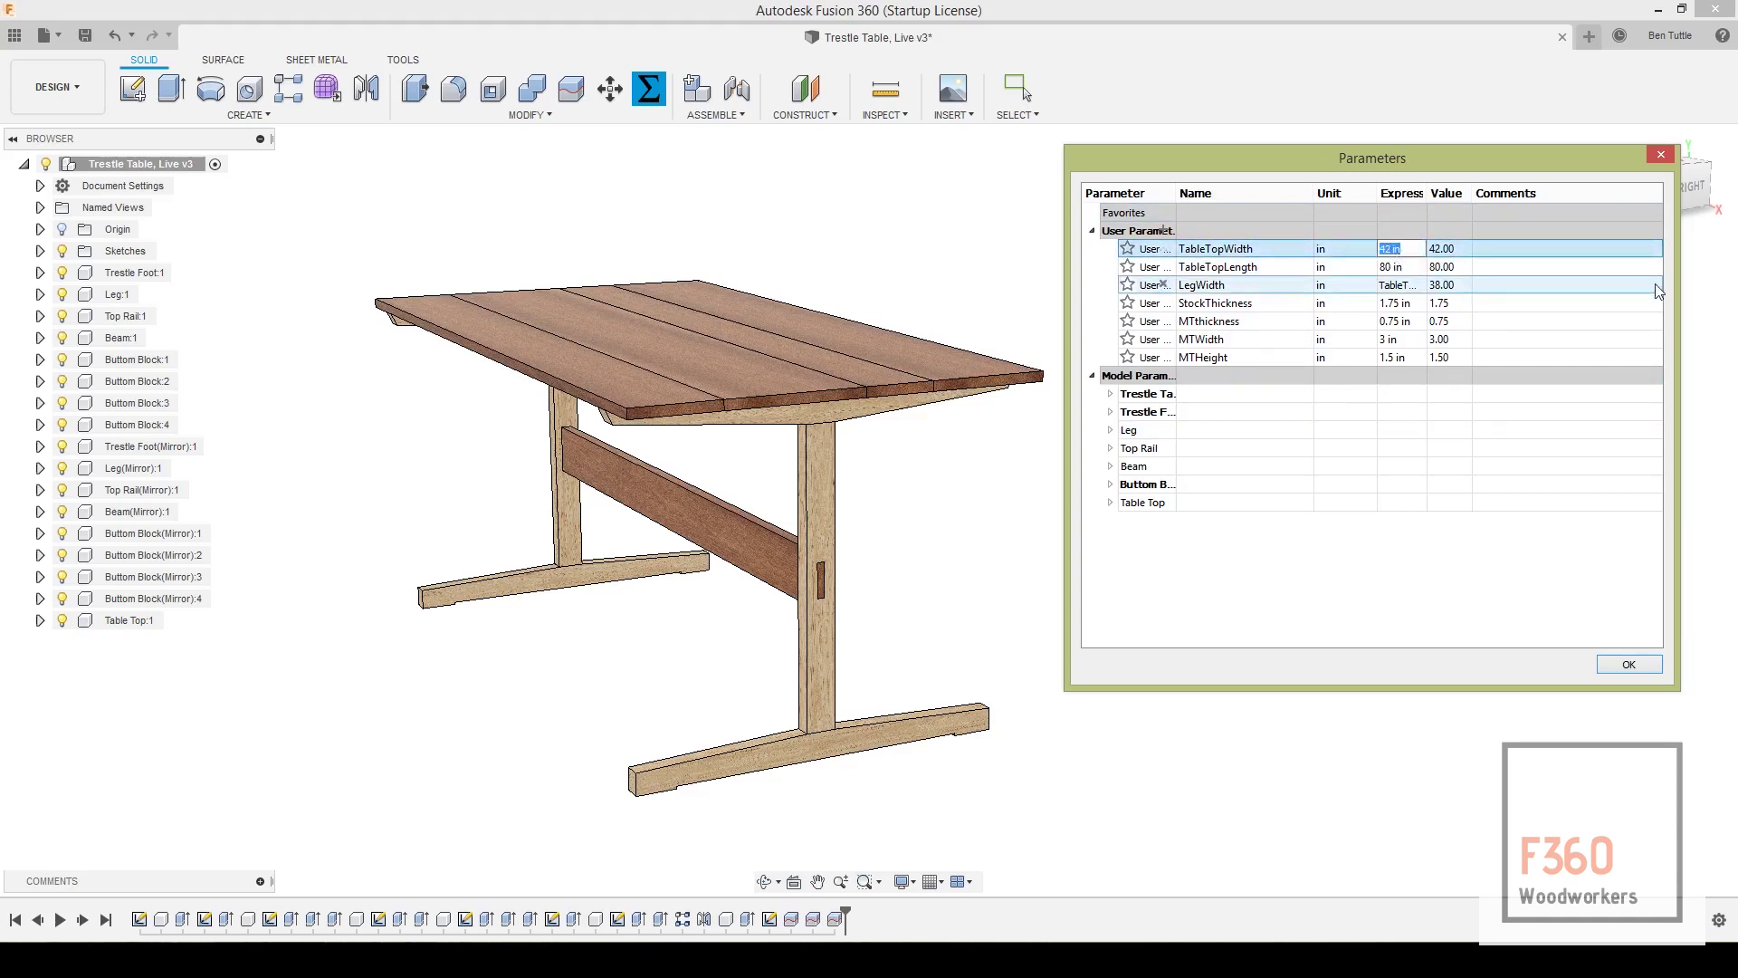
type("45")
key("Return")
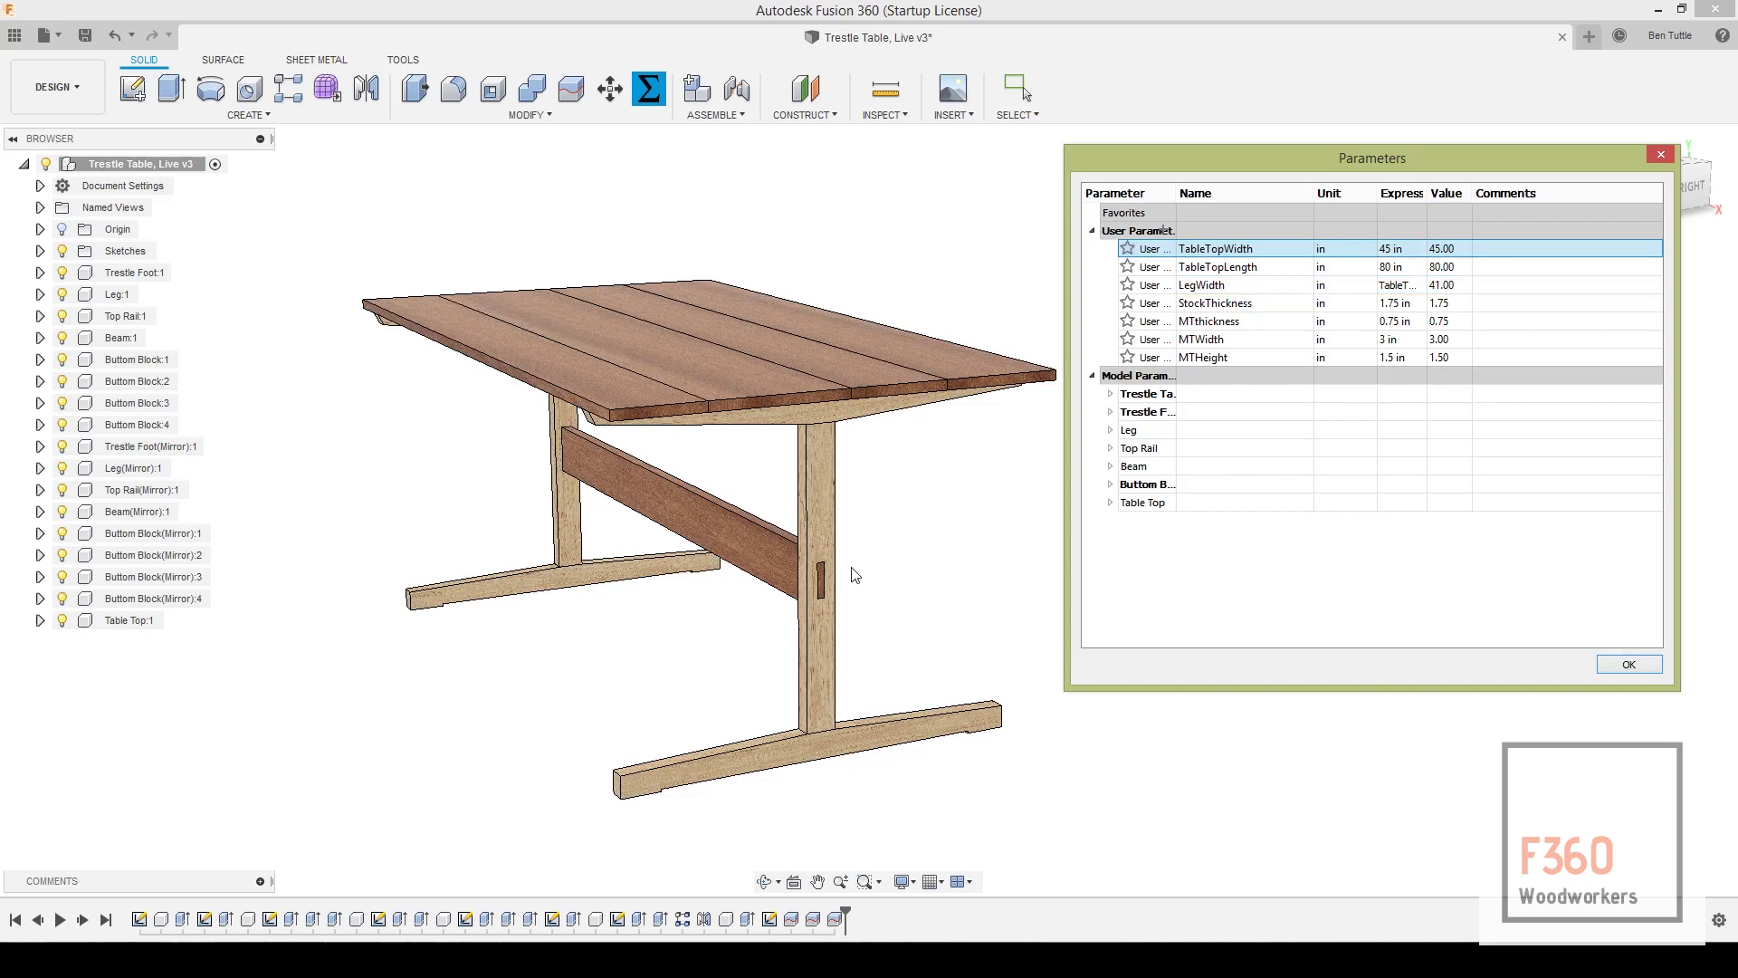
left_click(1634, 664)
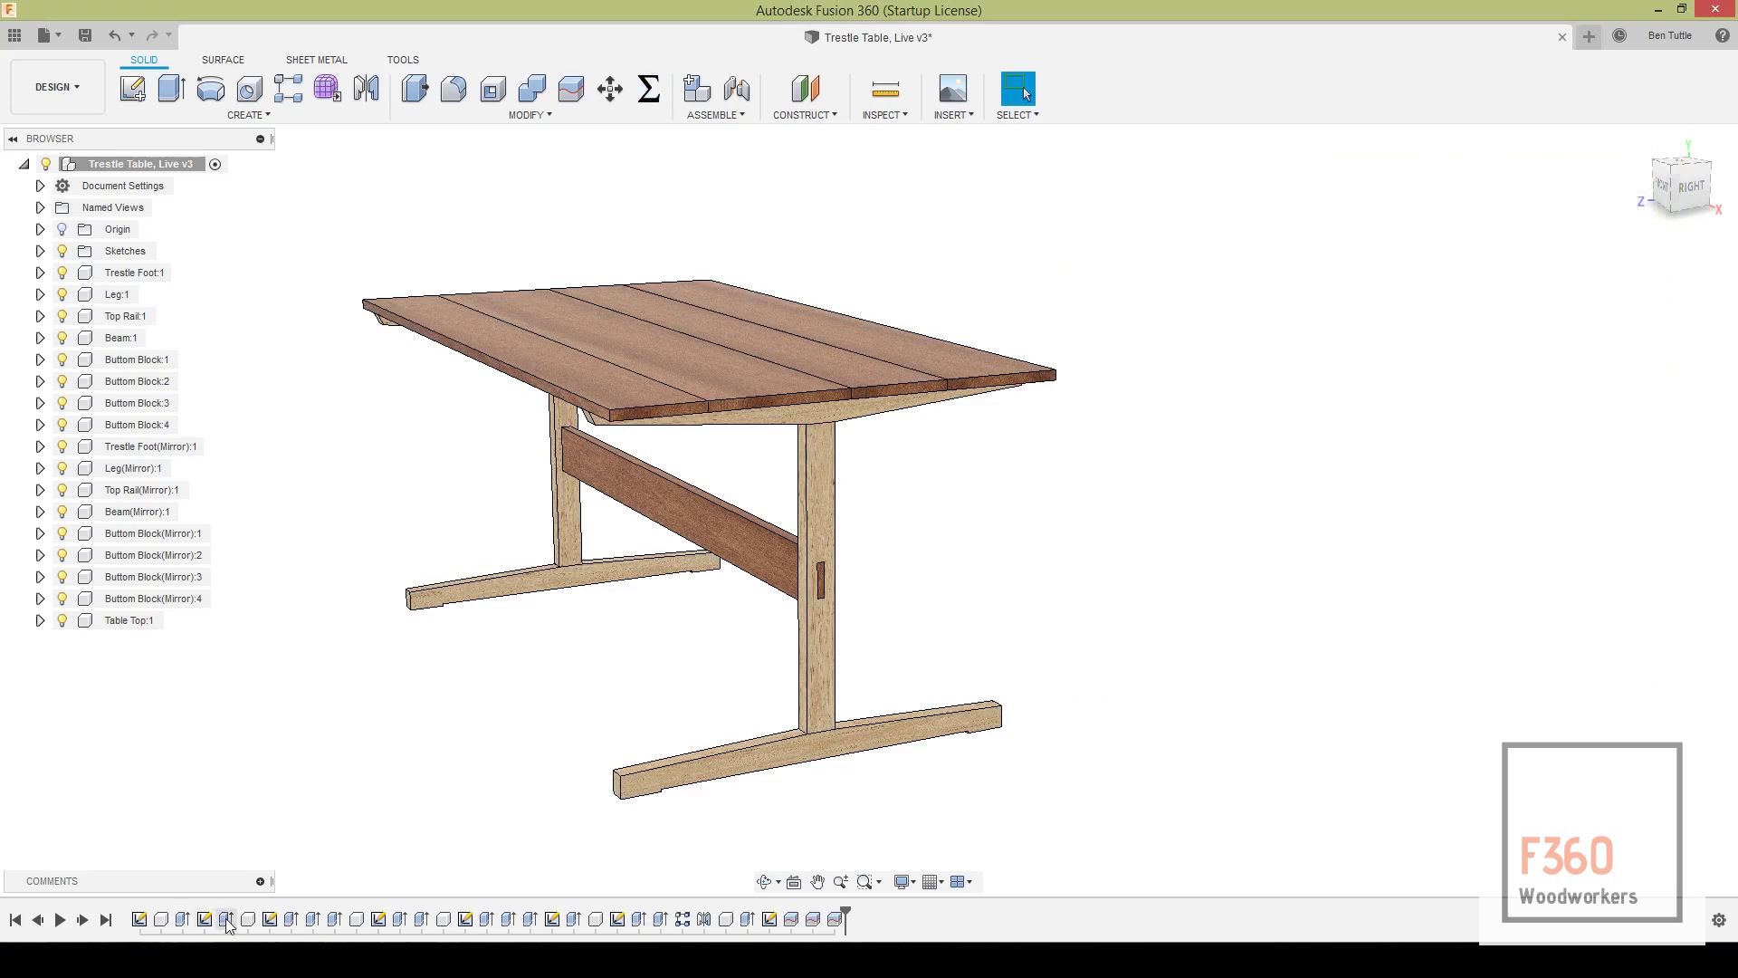
Examine the parameter-driven dimensions in the Base Outline sketch and review the list of user parameters
left_click(181, 919)
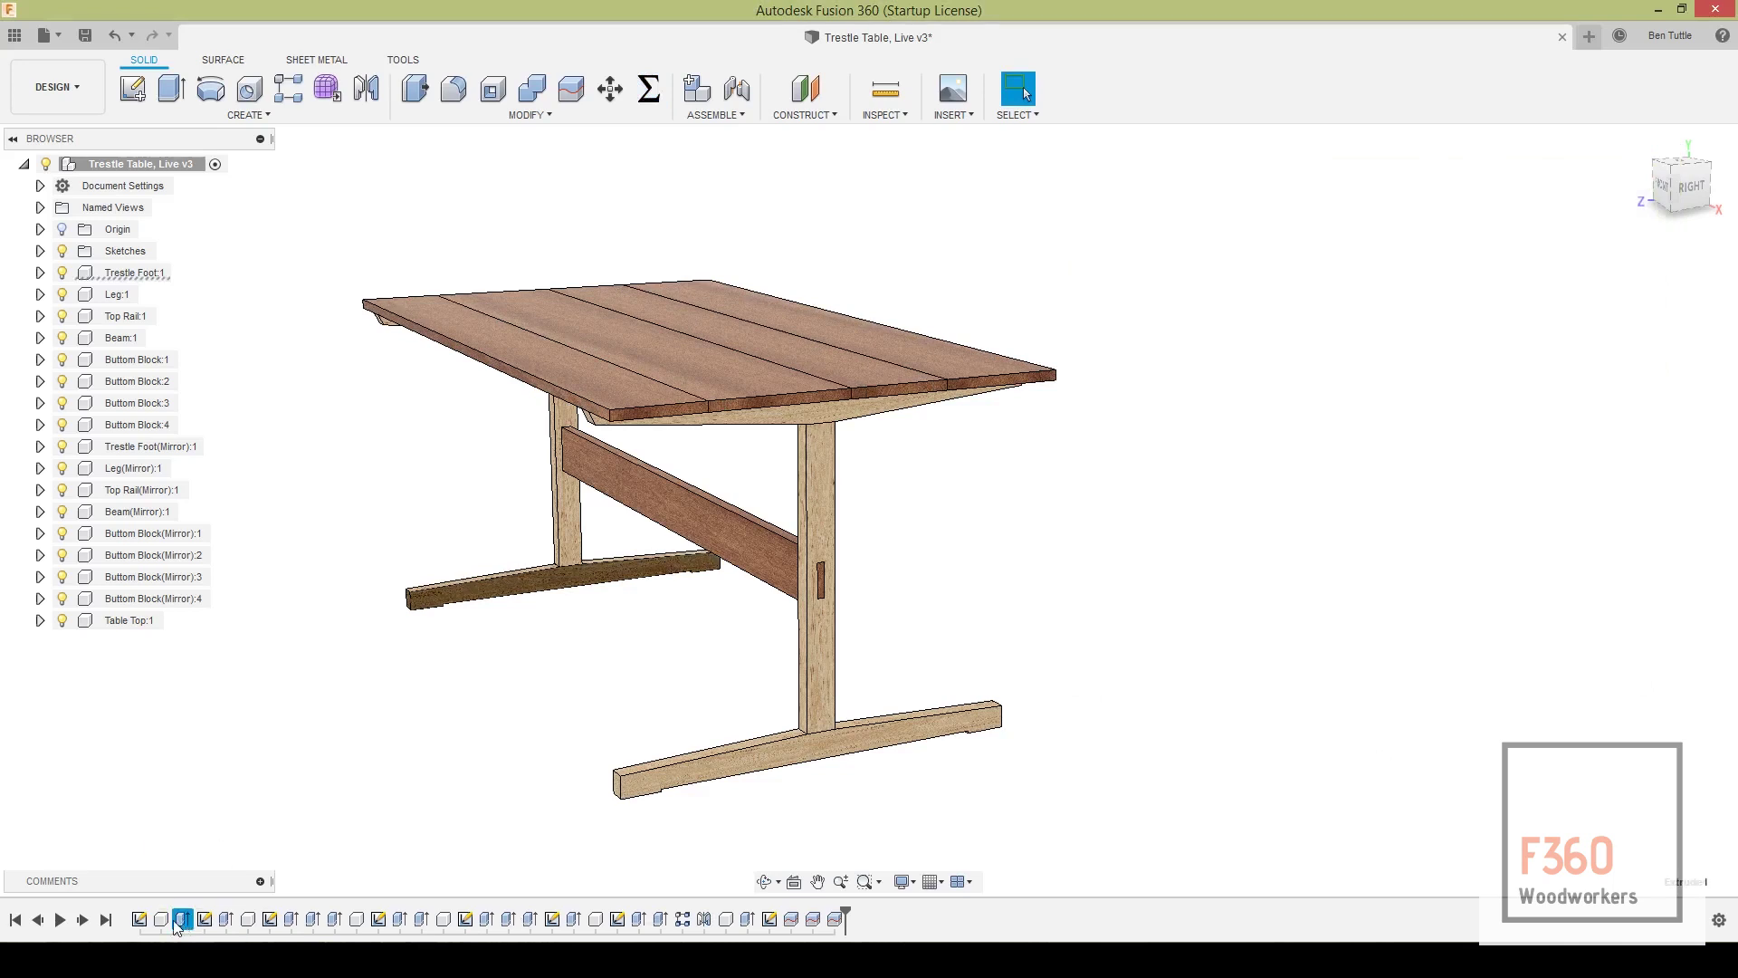
left_click(142, 919)
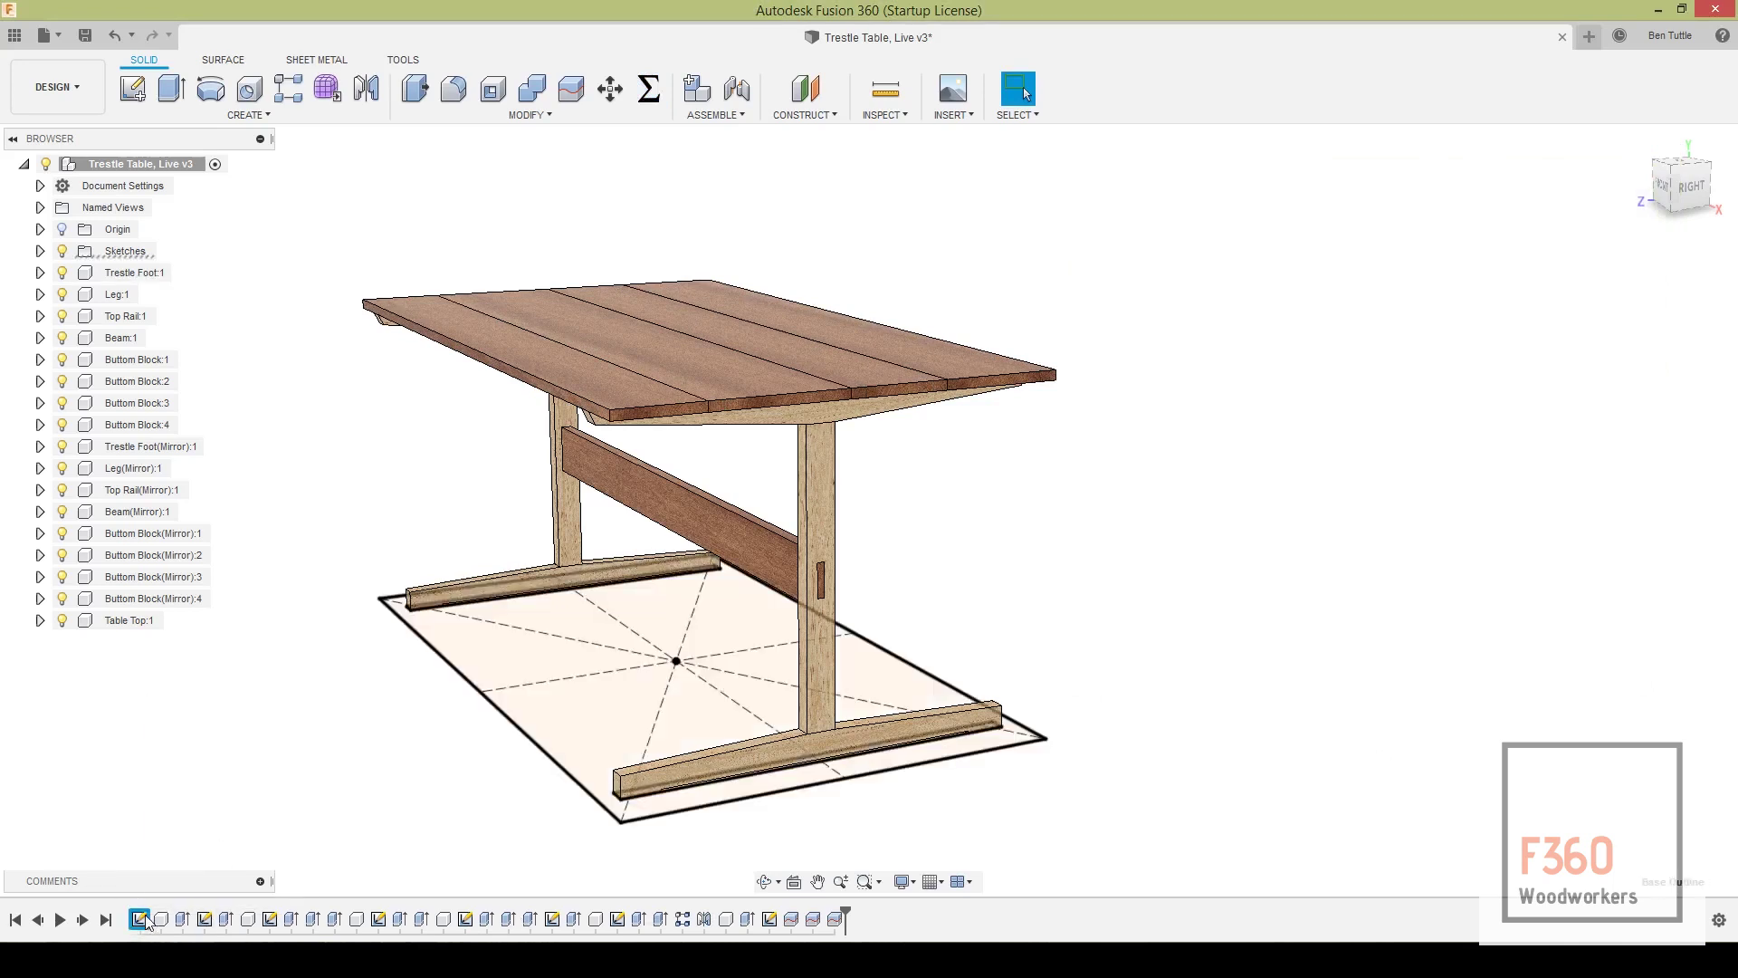
right_click(145, 921)
left_click(192, 724)
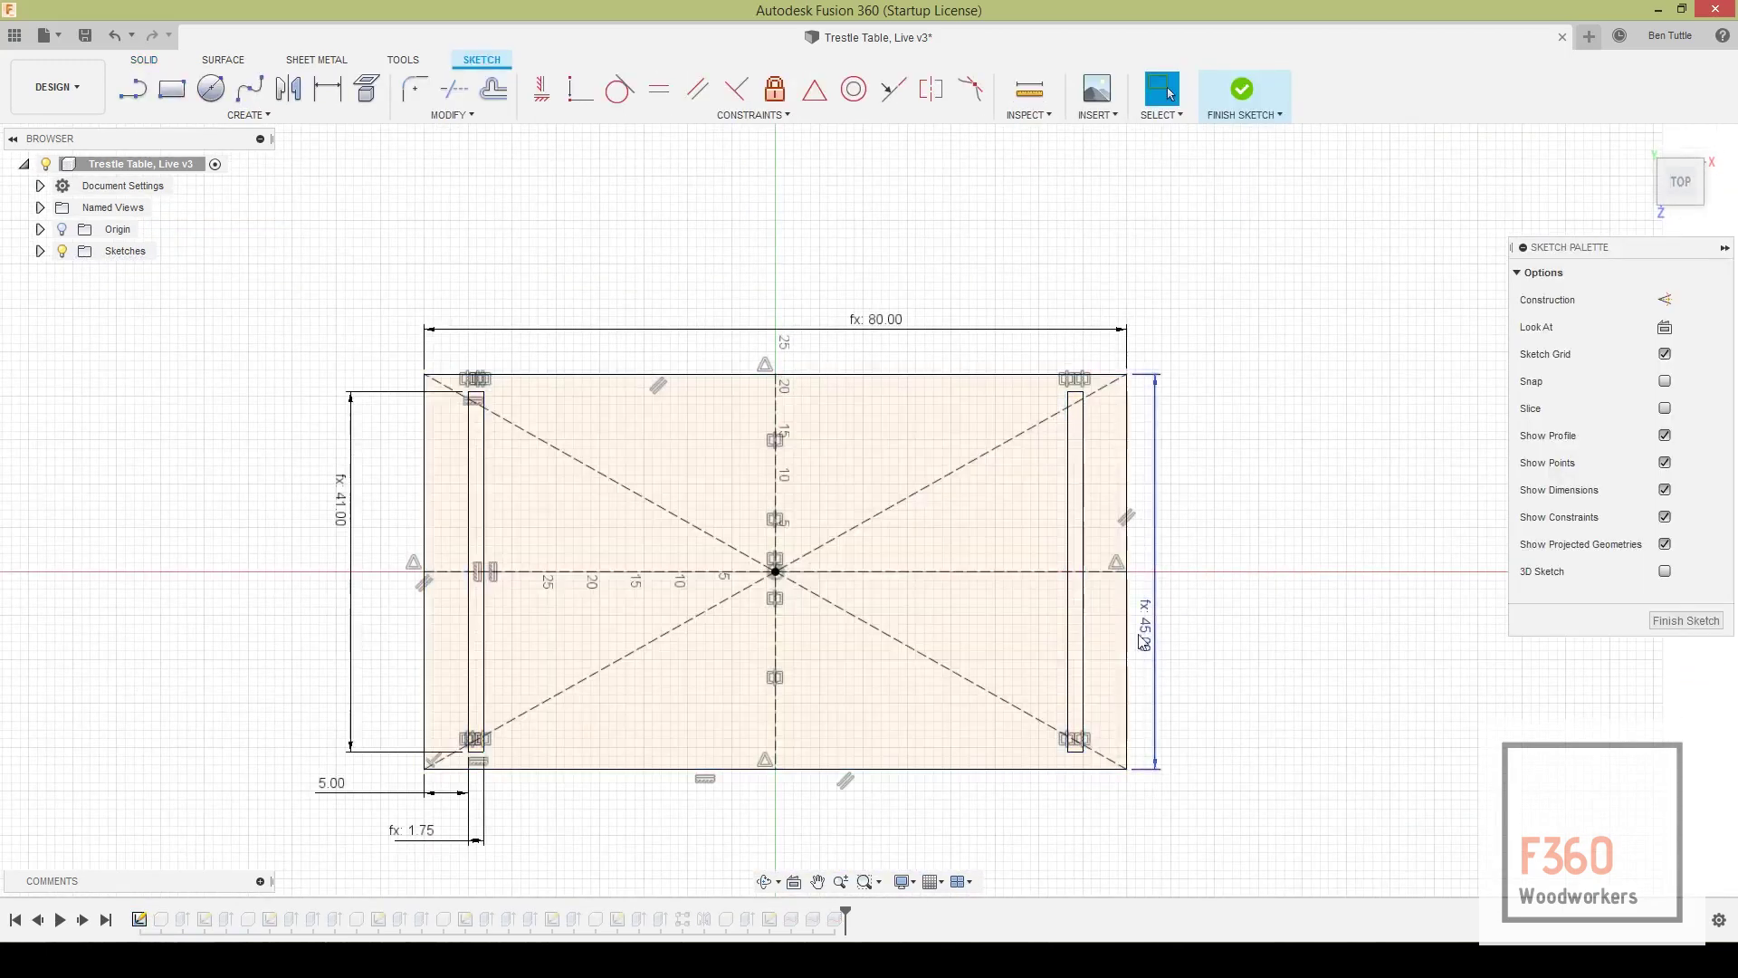
left_click(1656, 621)
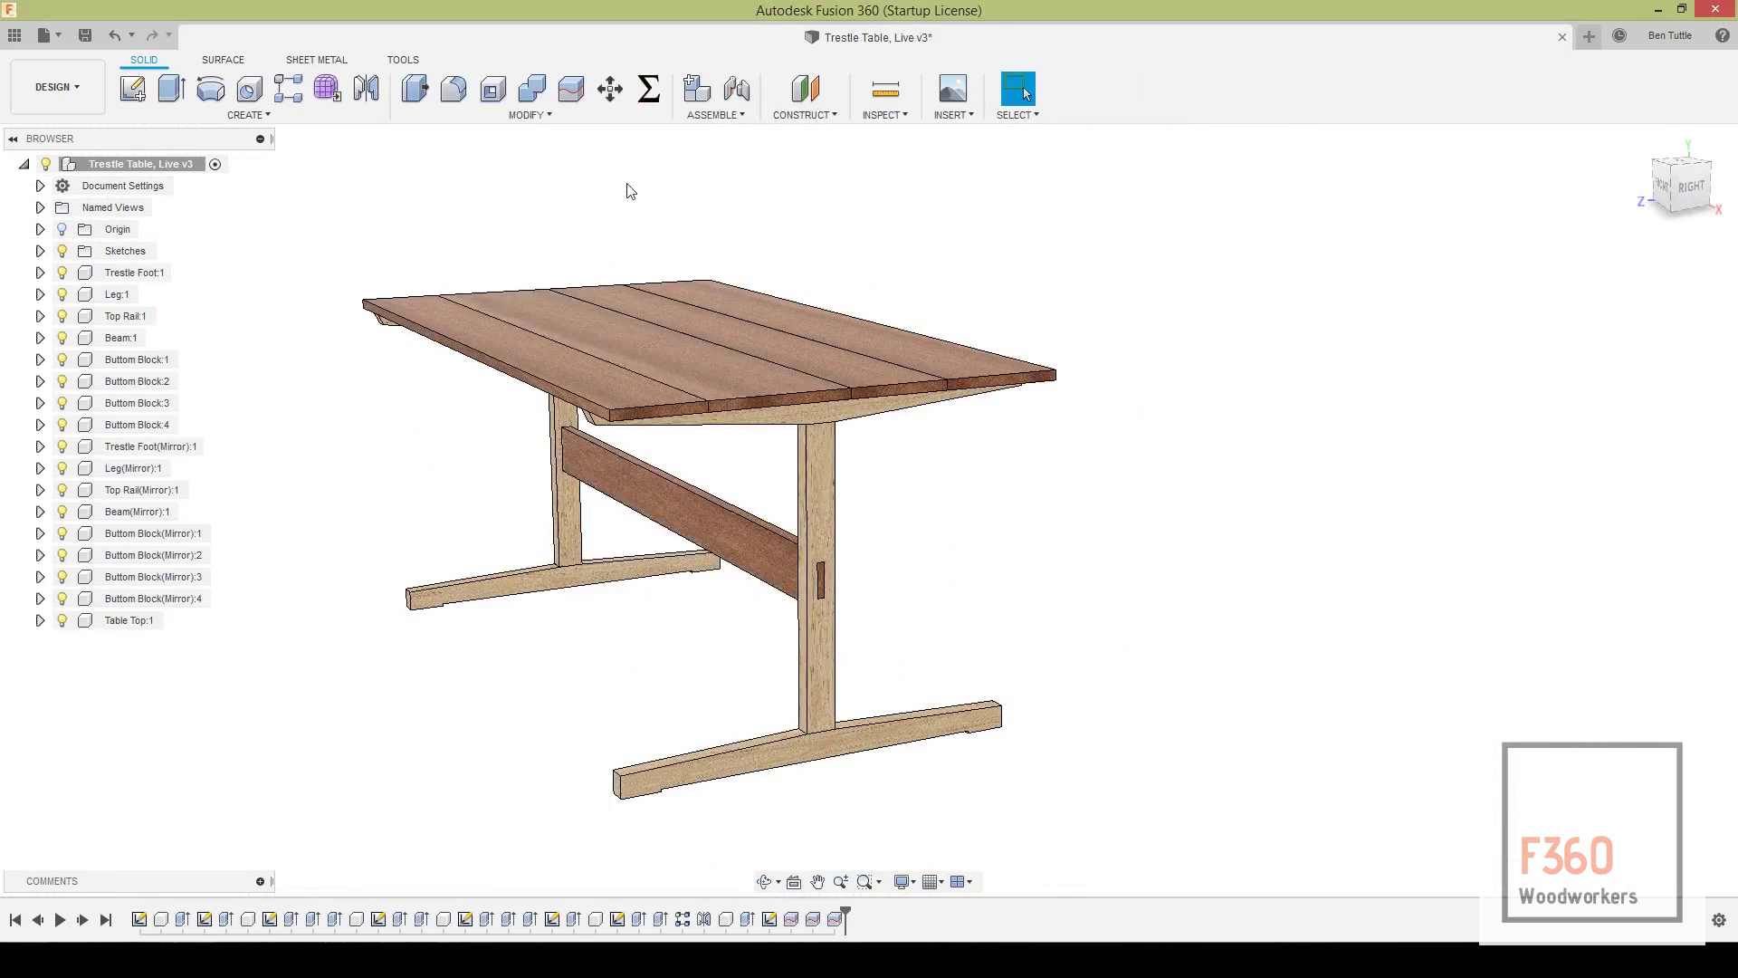
left_click(648, 88)
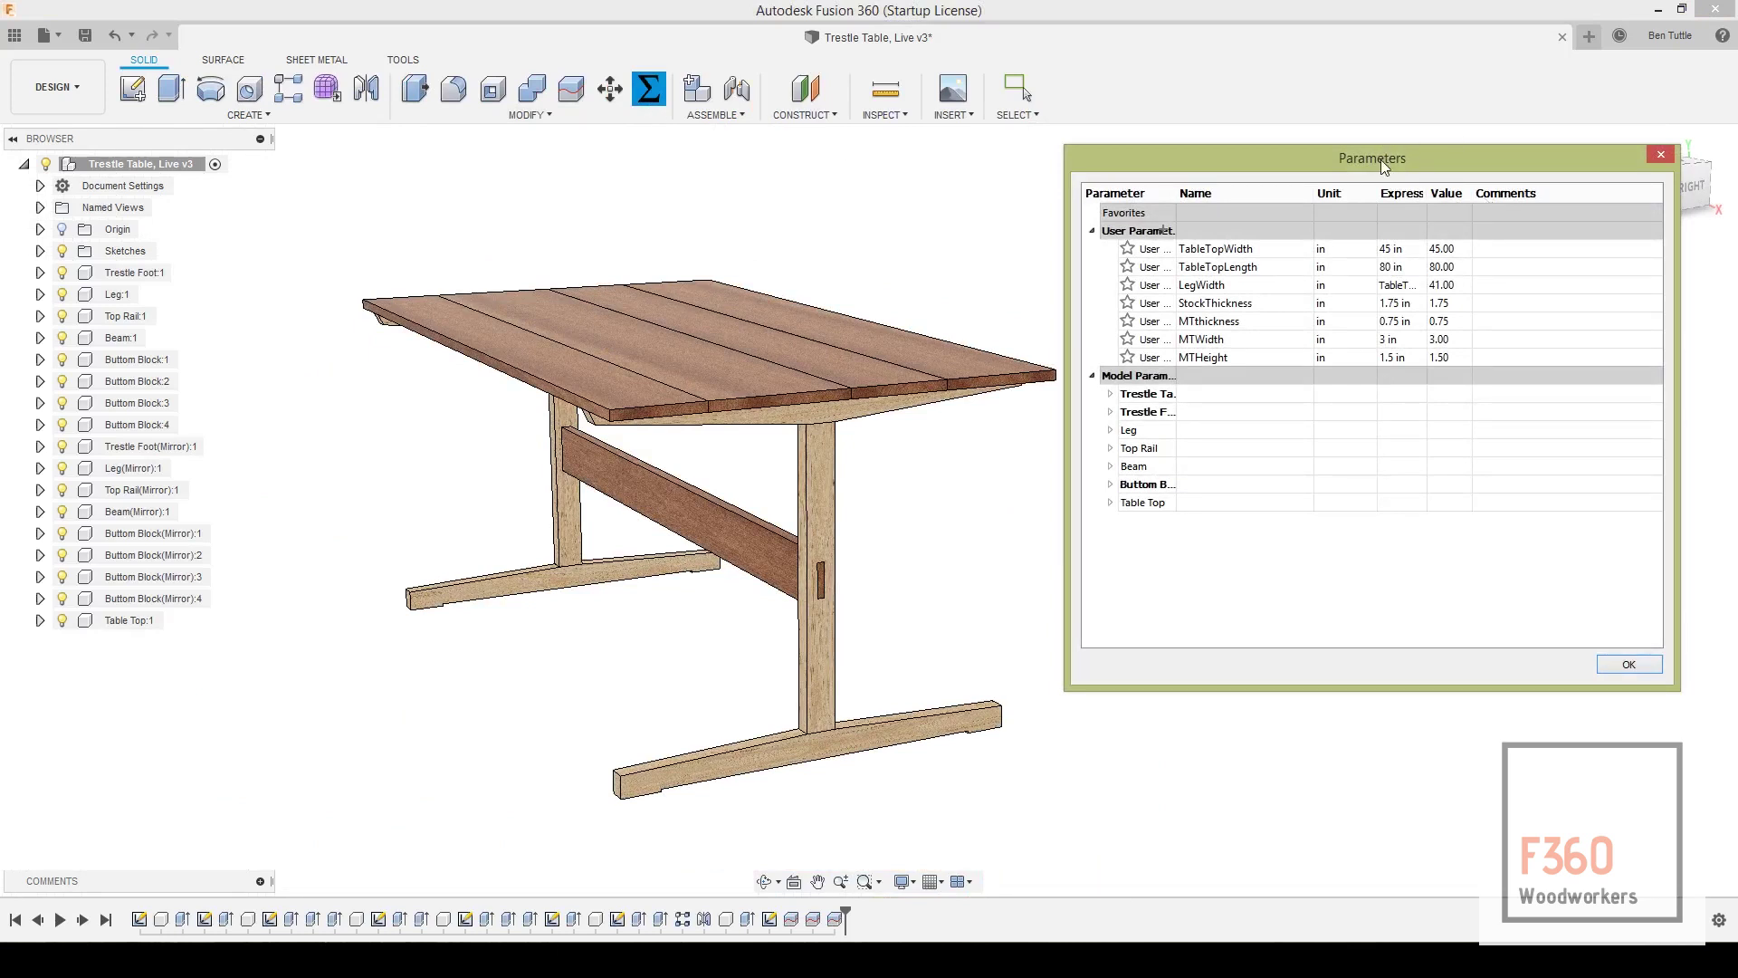
left_click(1661, 154)
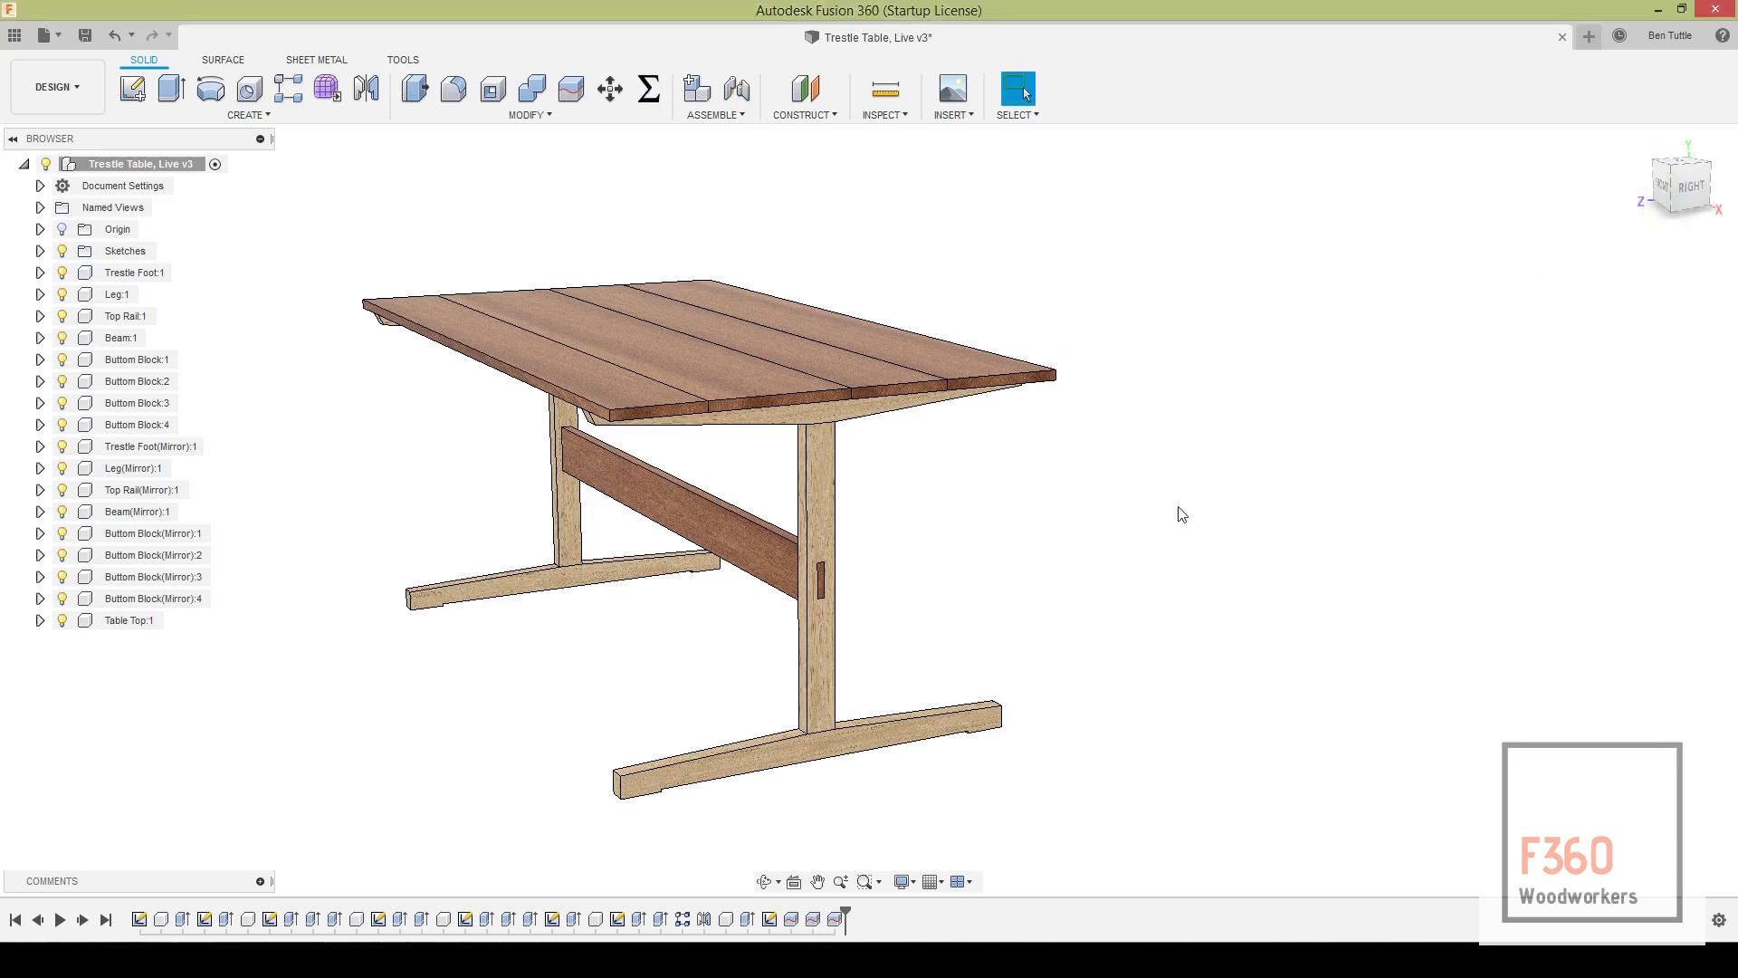
Show the Base Outline sketch, open it for editing and delete the tabletop's overall width dimension
left_click(40, 251)
left_click(127, 272)
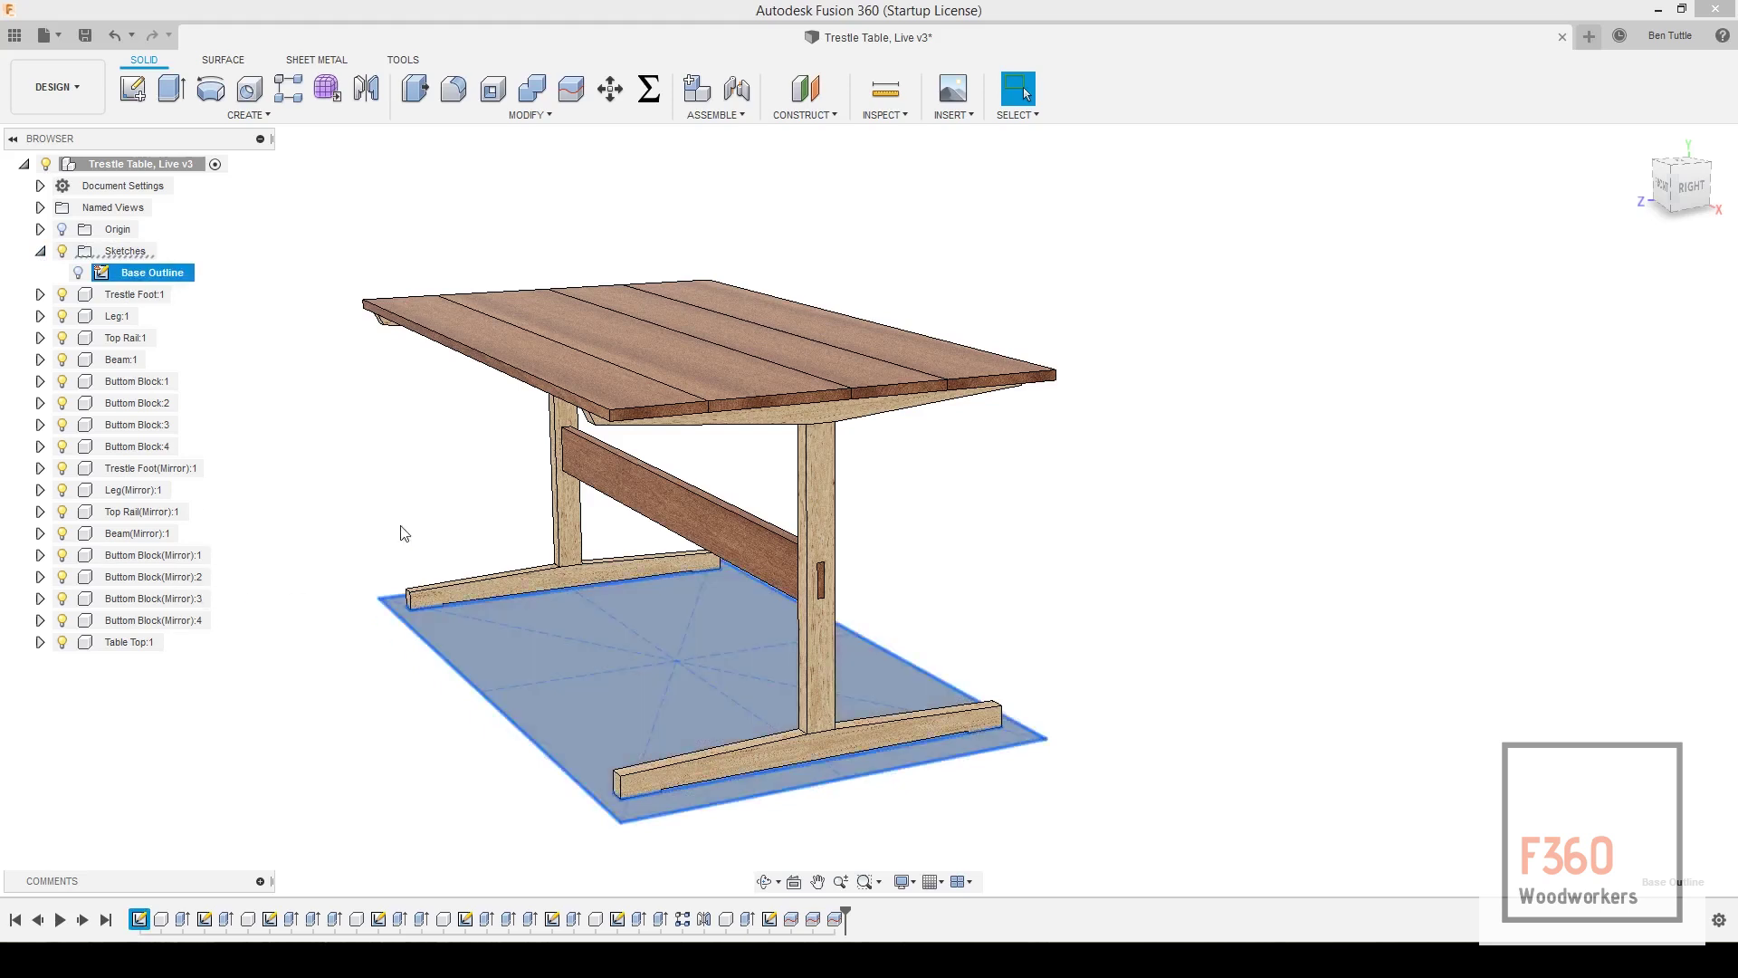
left_click(721, 709)
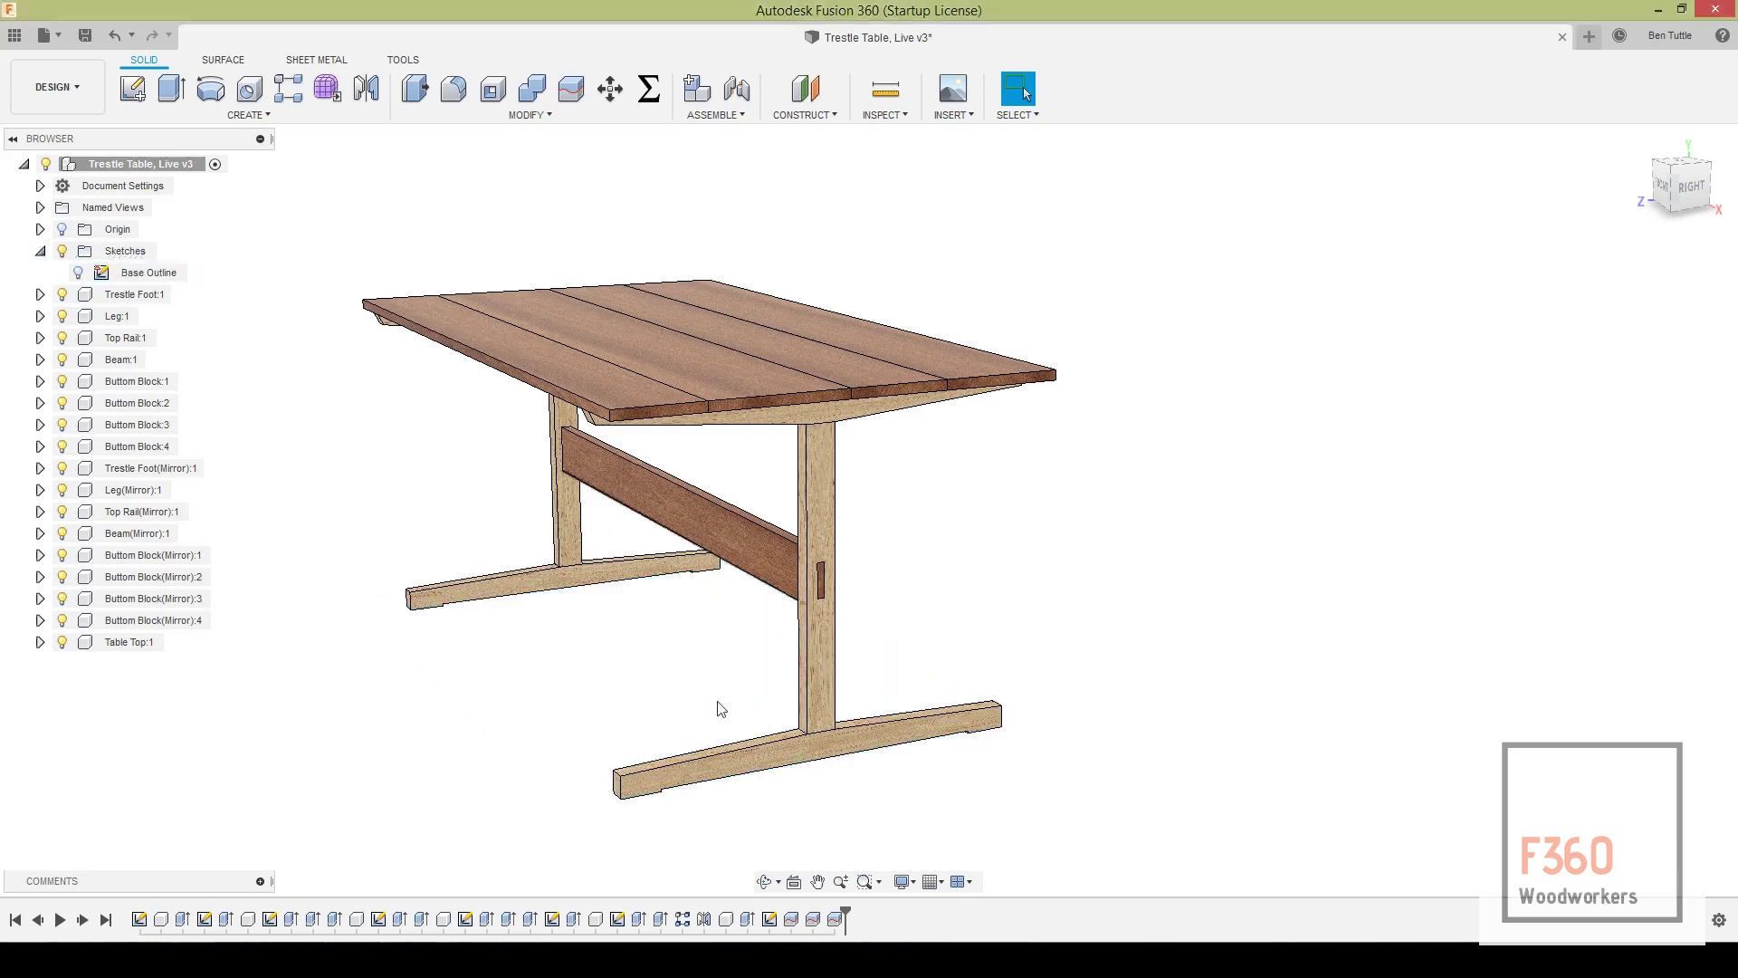
left_click(77, 273)
right_click(133, 273)
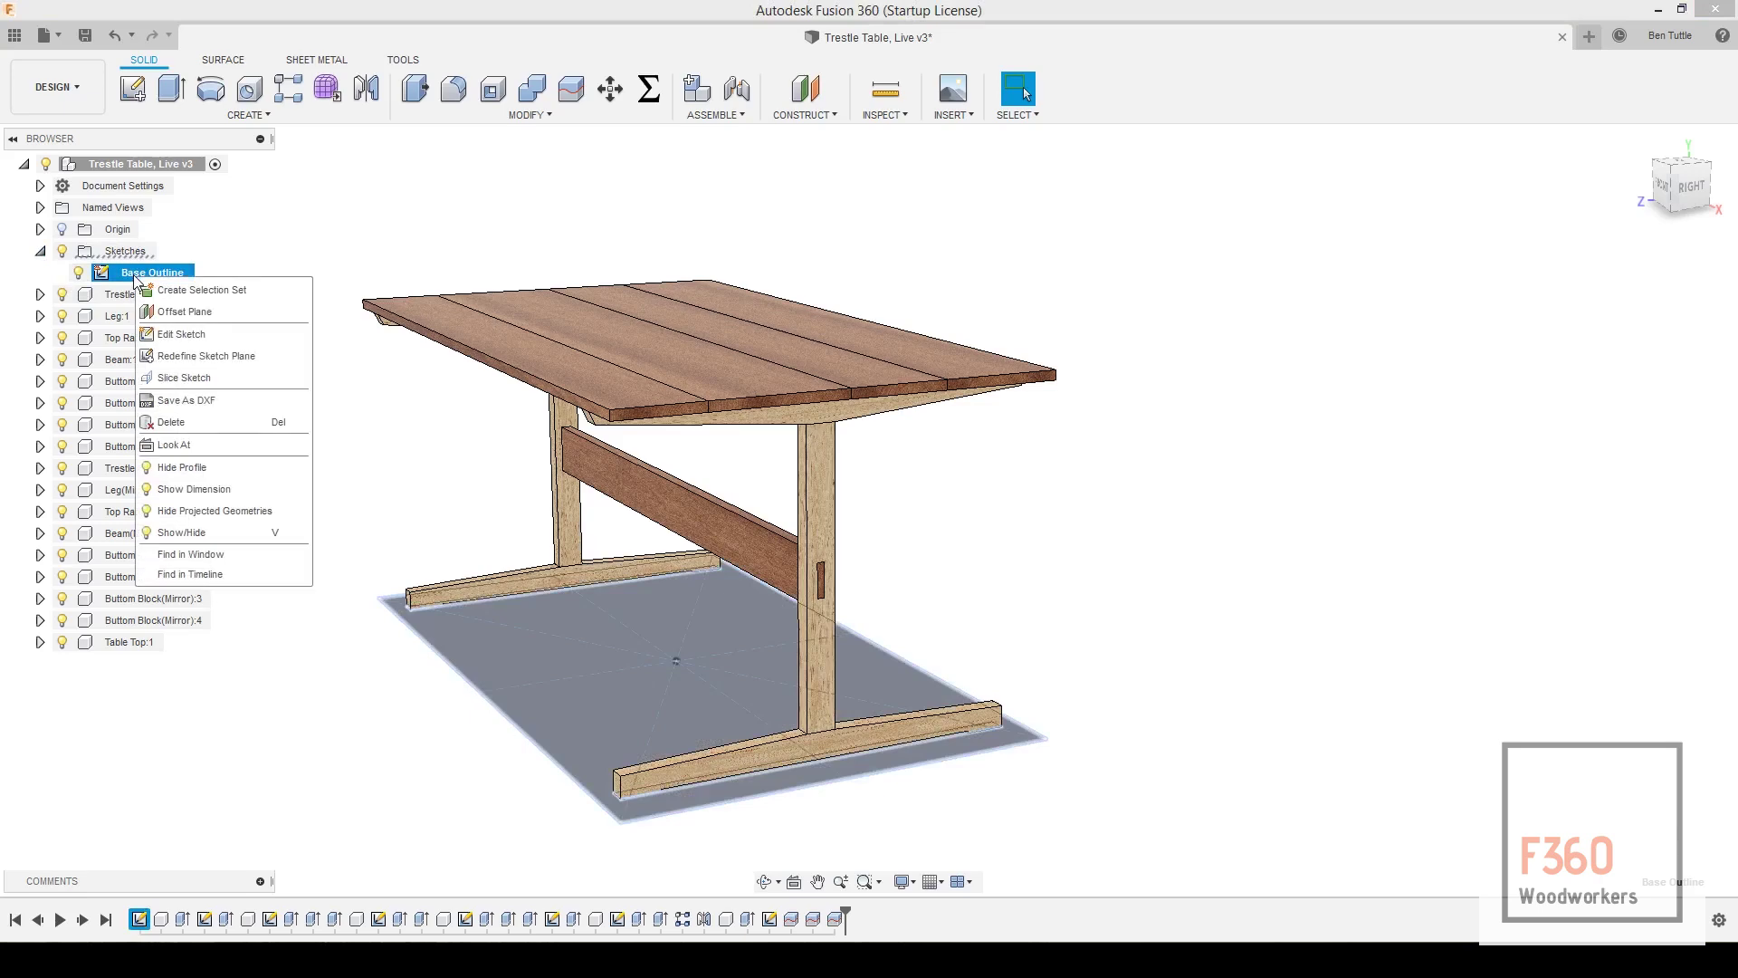
left_click(163, 334)
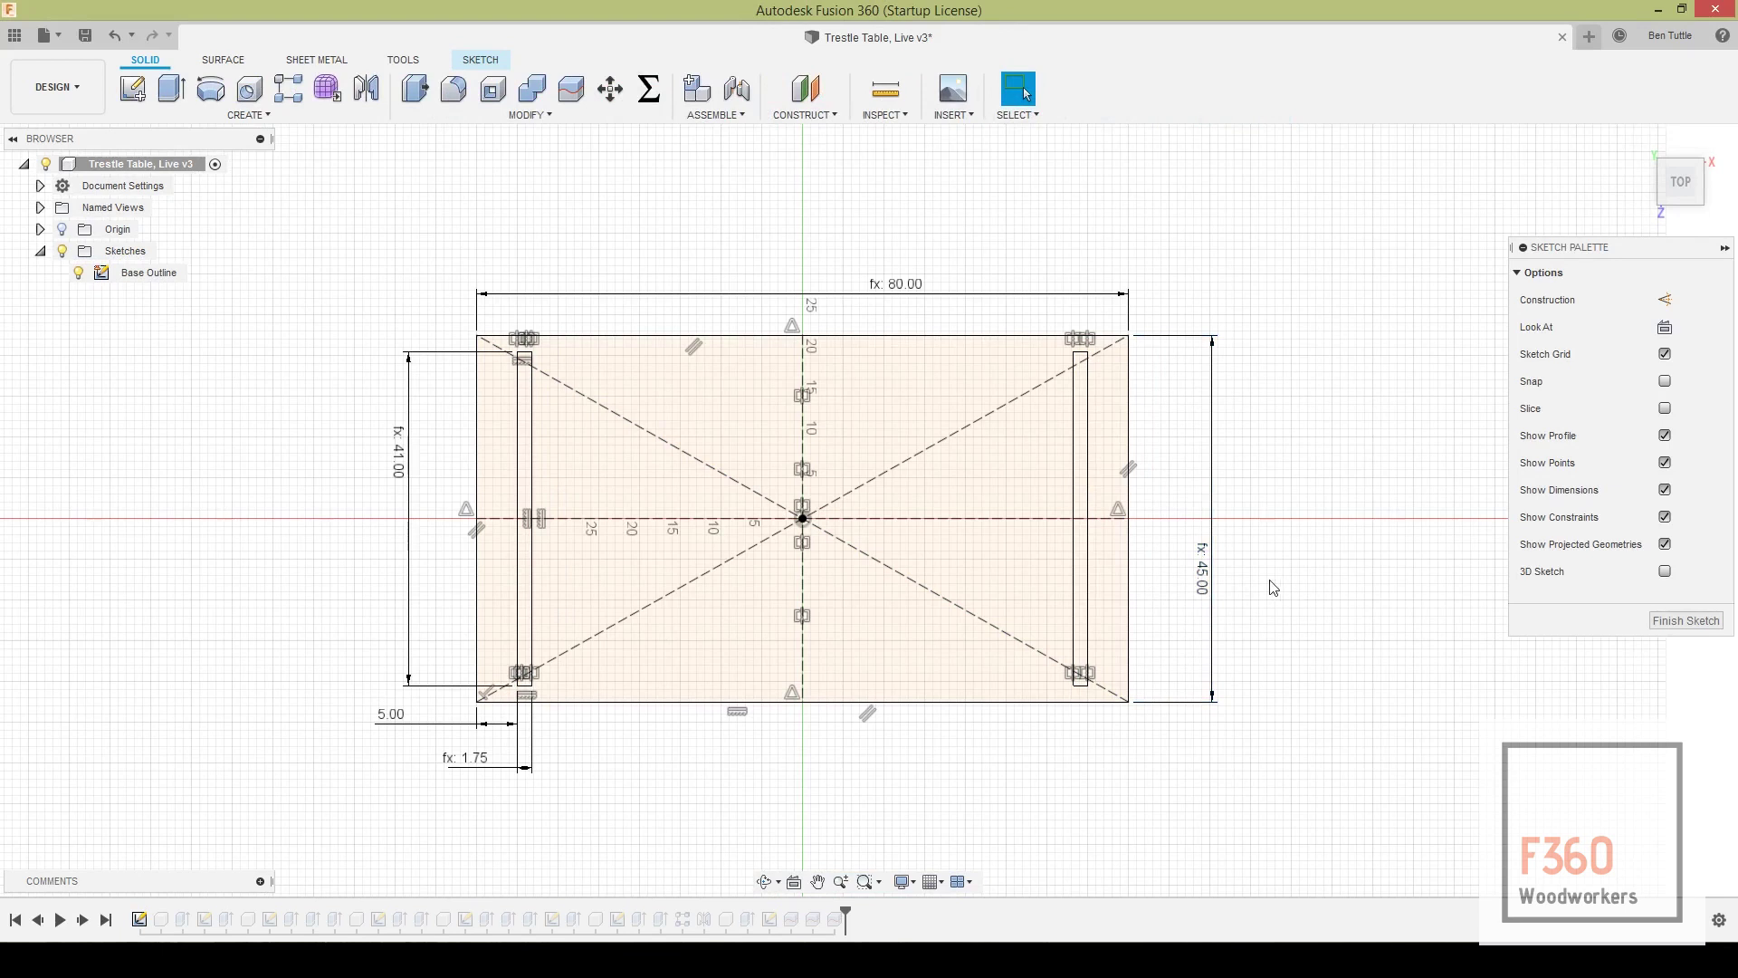
left_click(1201, 570)
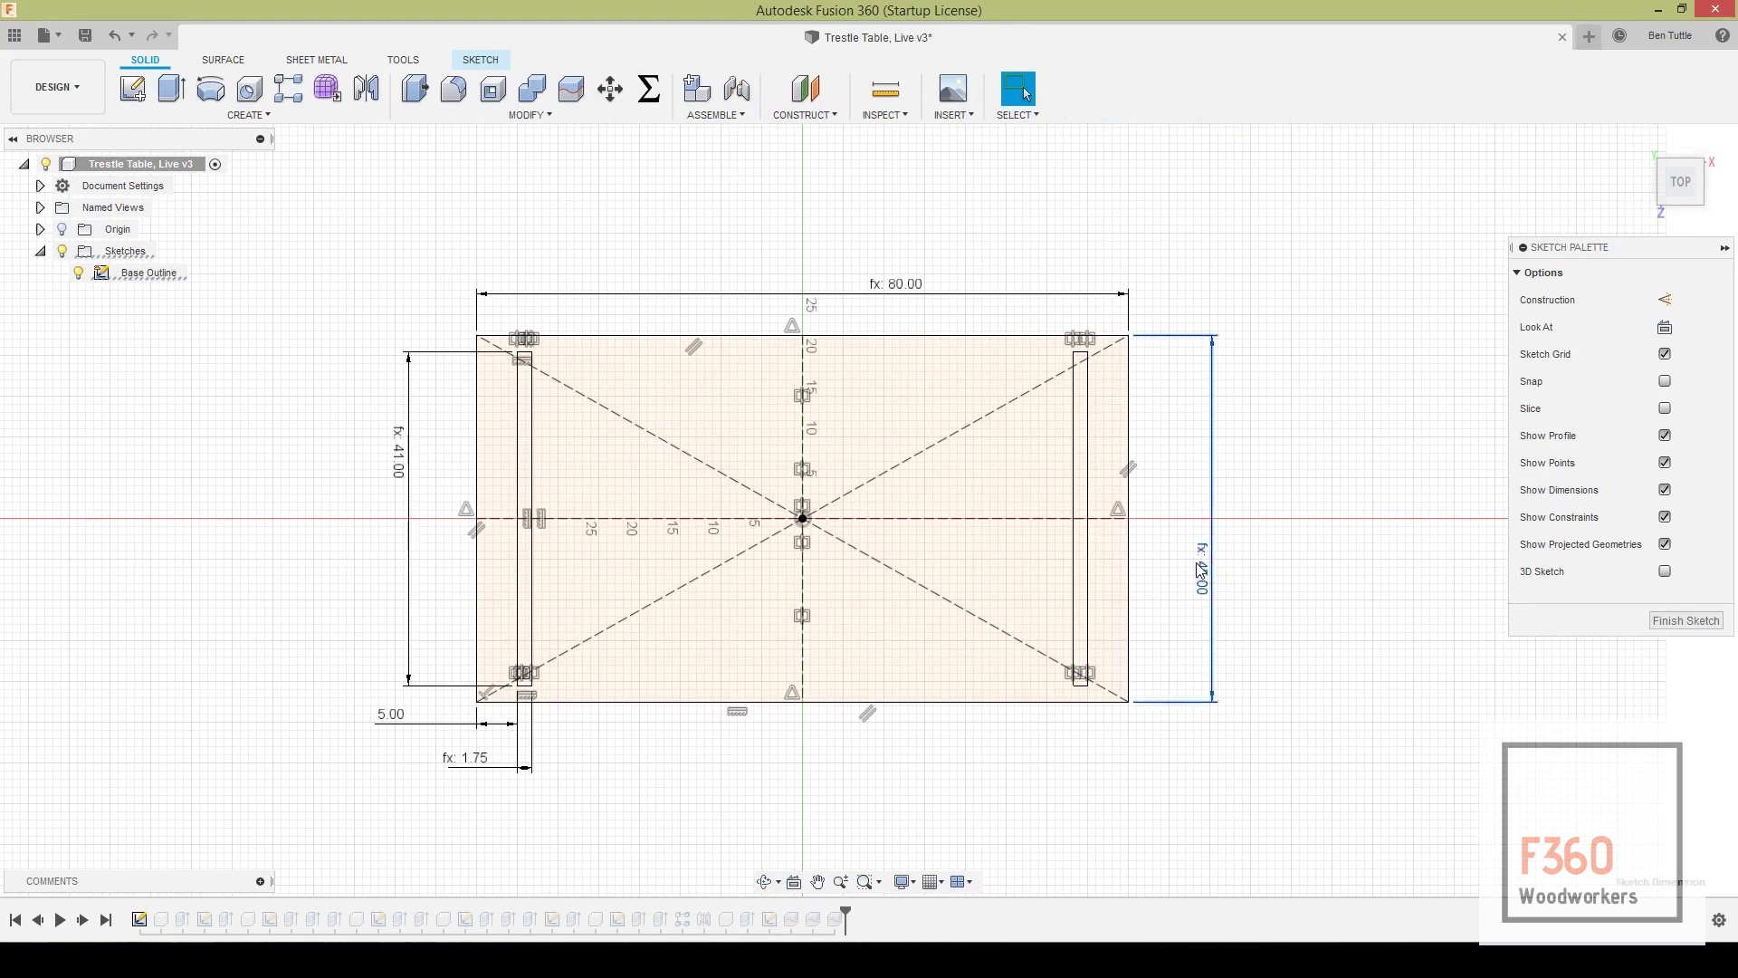
key("Delete")
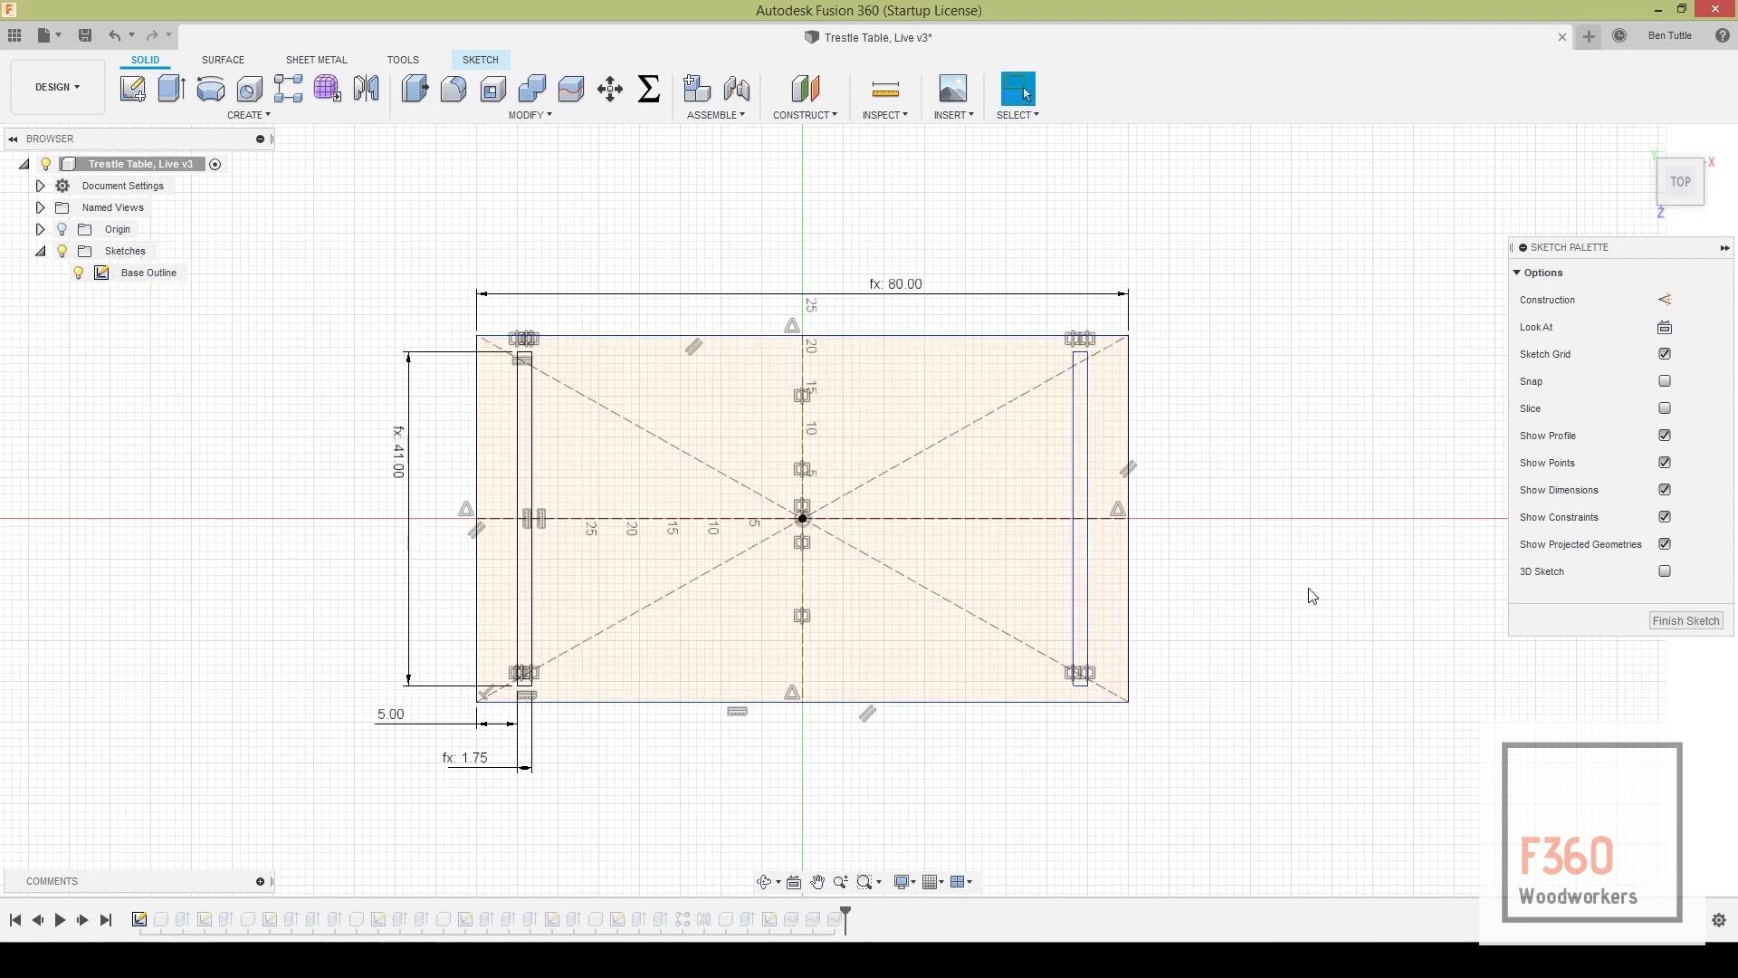
Dimension the short side of the tabletop rectangle, accepting its width as a plain 45 in value
key("d")
left_click(1127, 548)
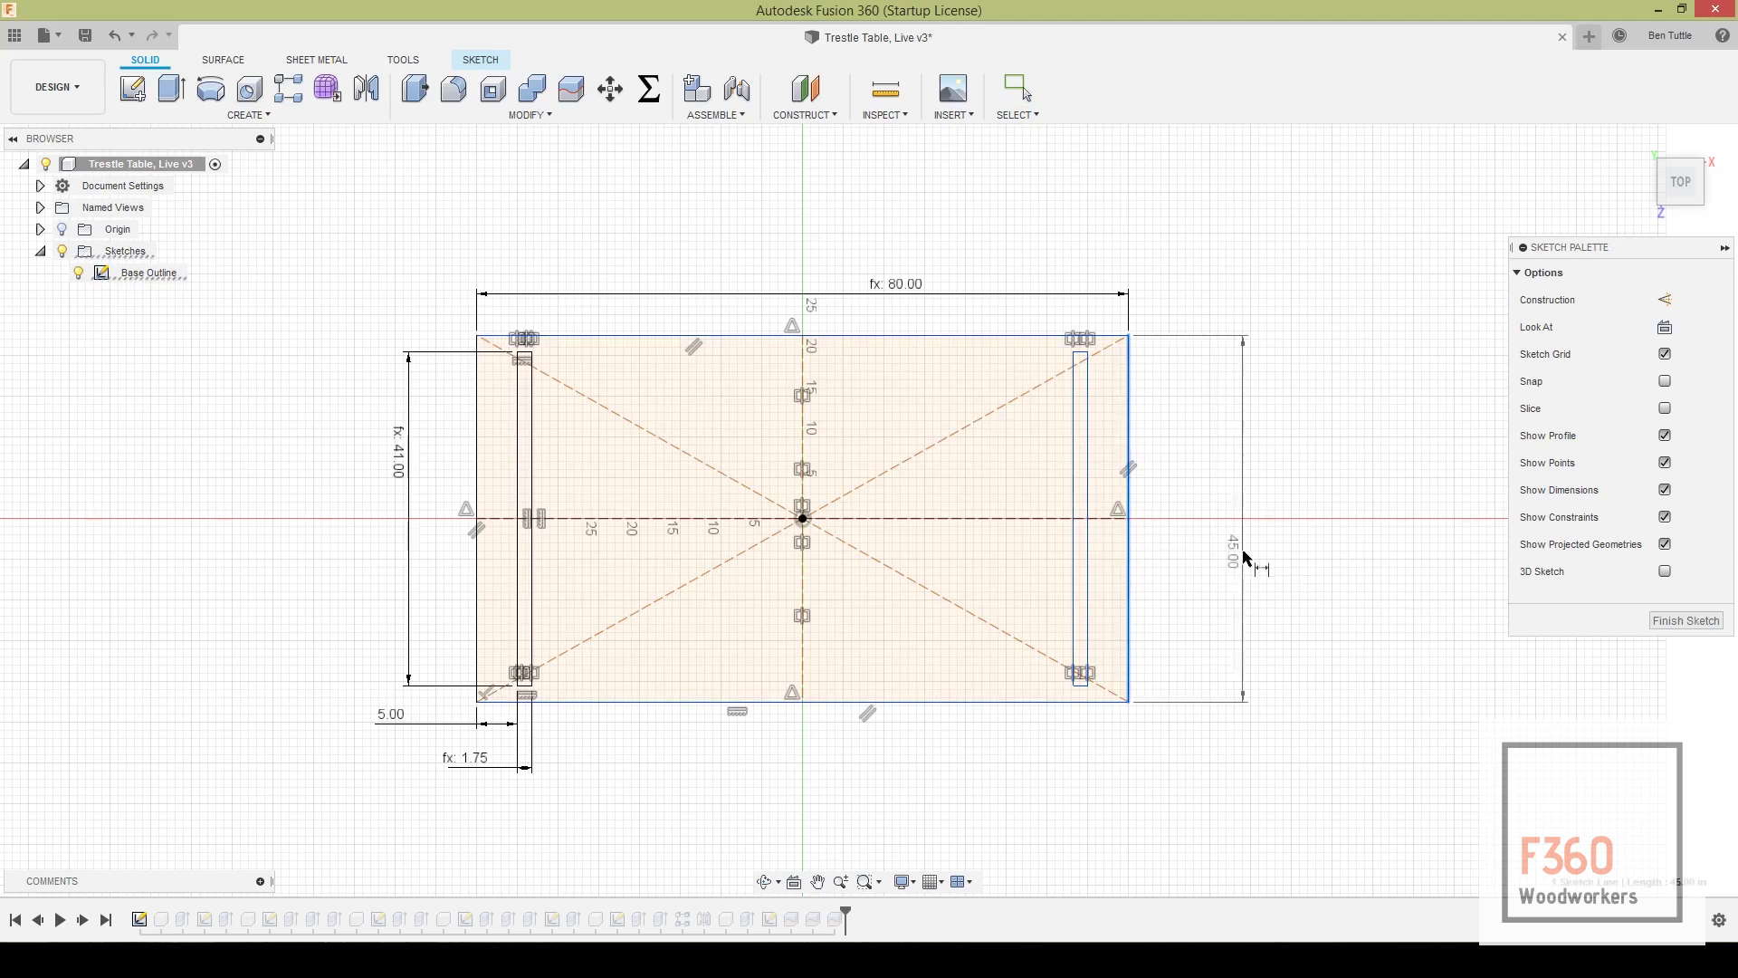
left_click(1242, 554)
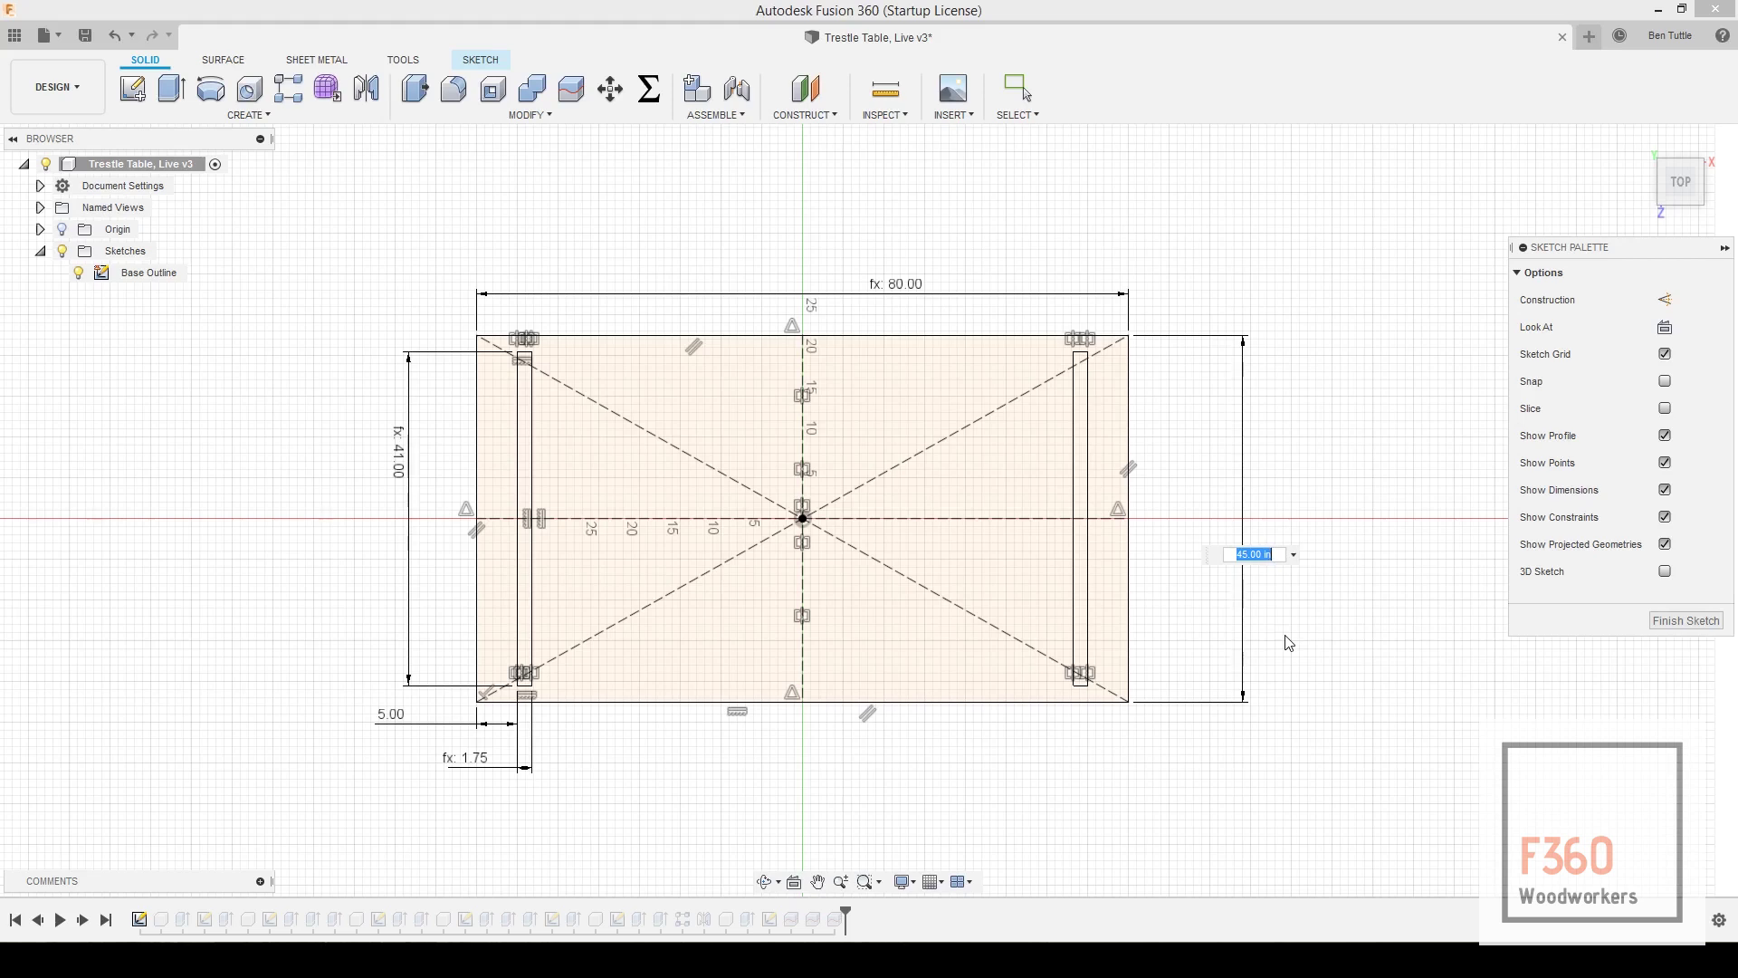
key("Return")
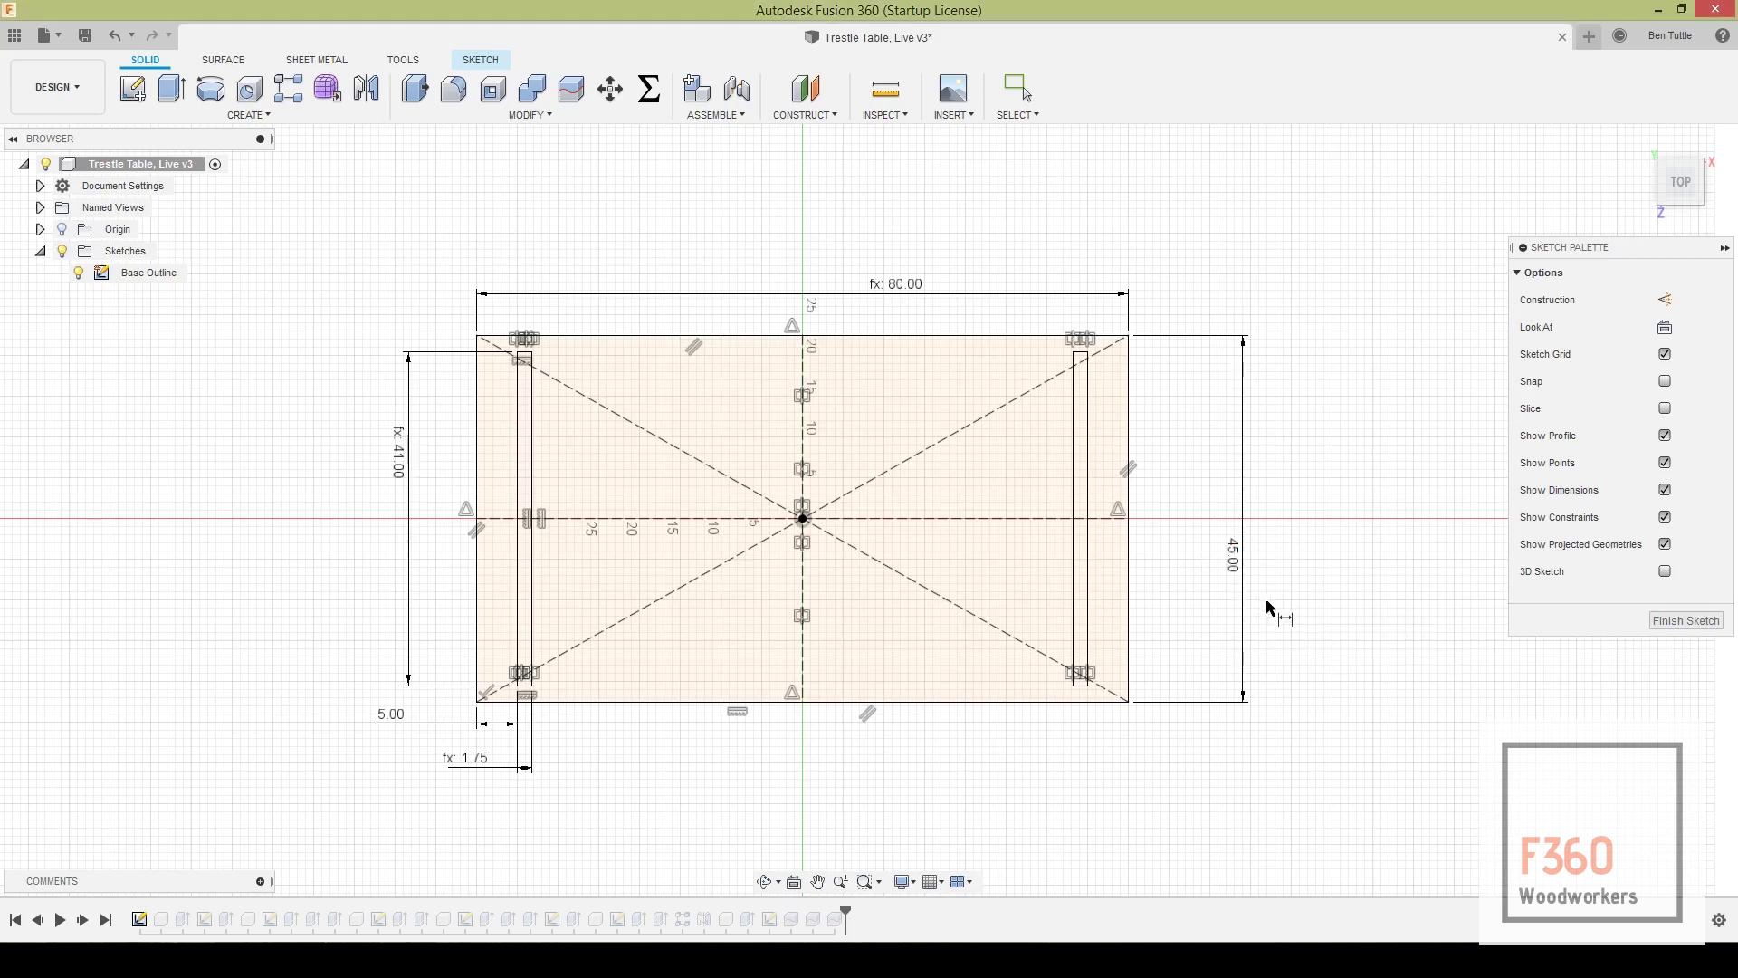
key("Escape")
Set the tabletop rectangle's width dimension to 48 in
double_click(1248, 570)
type("48")
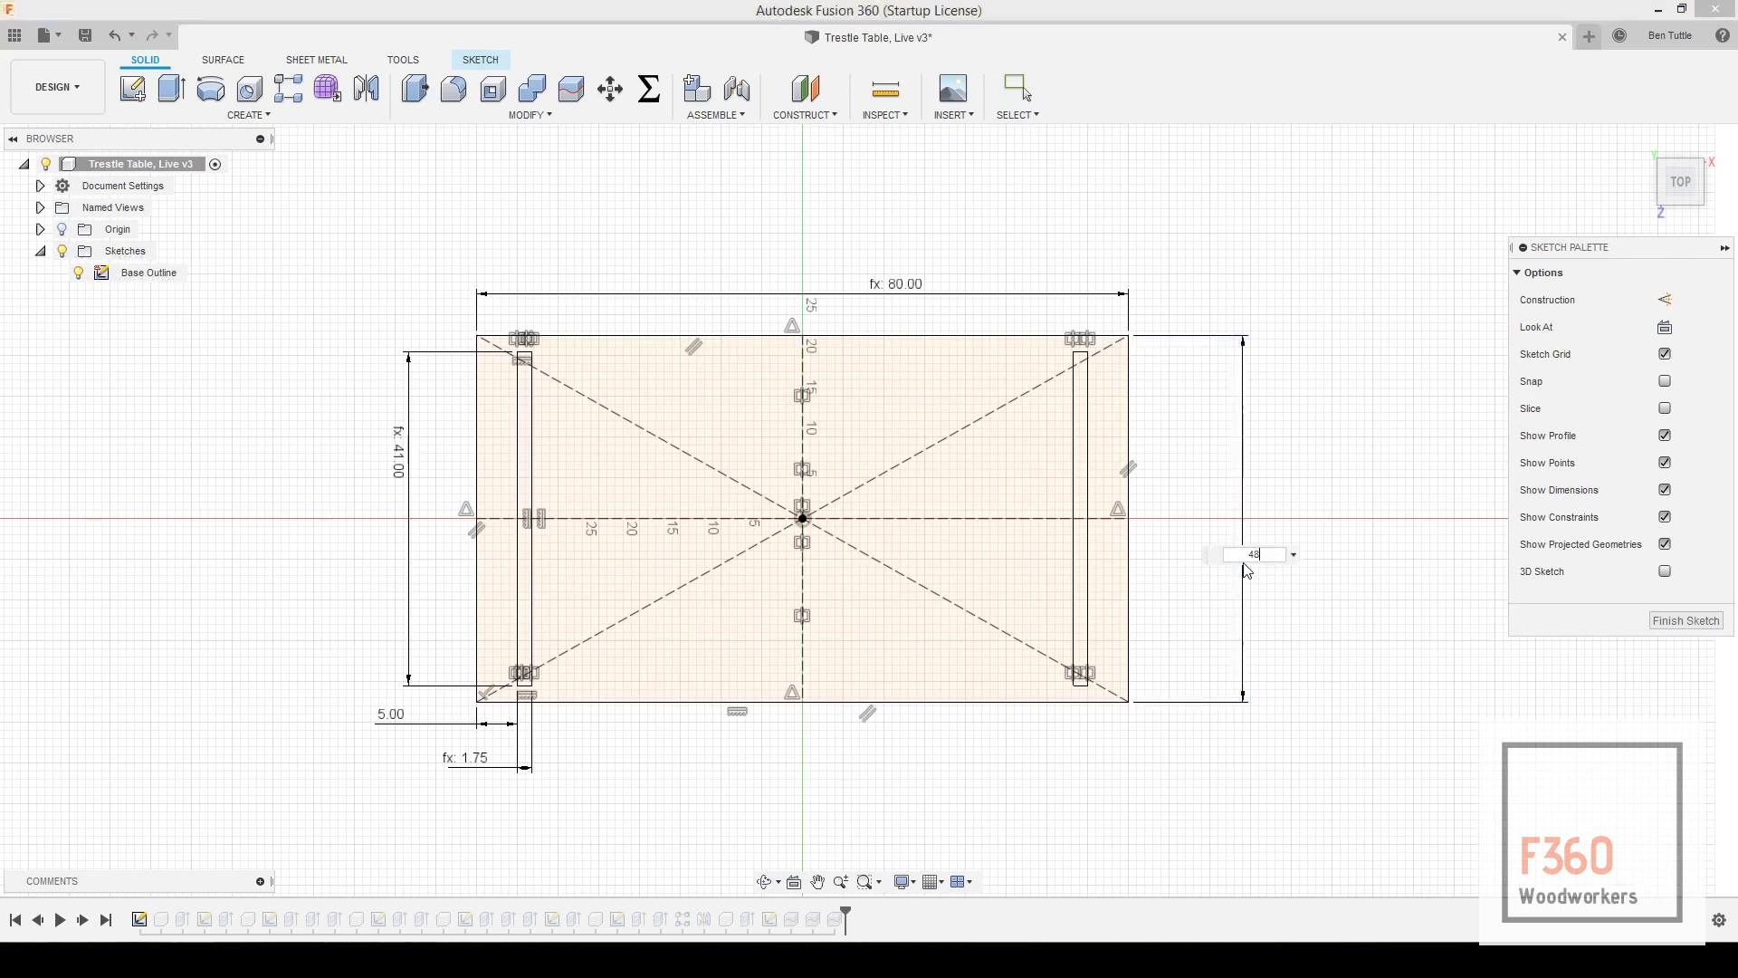
key("Return")
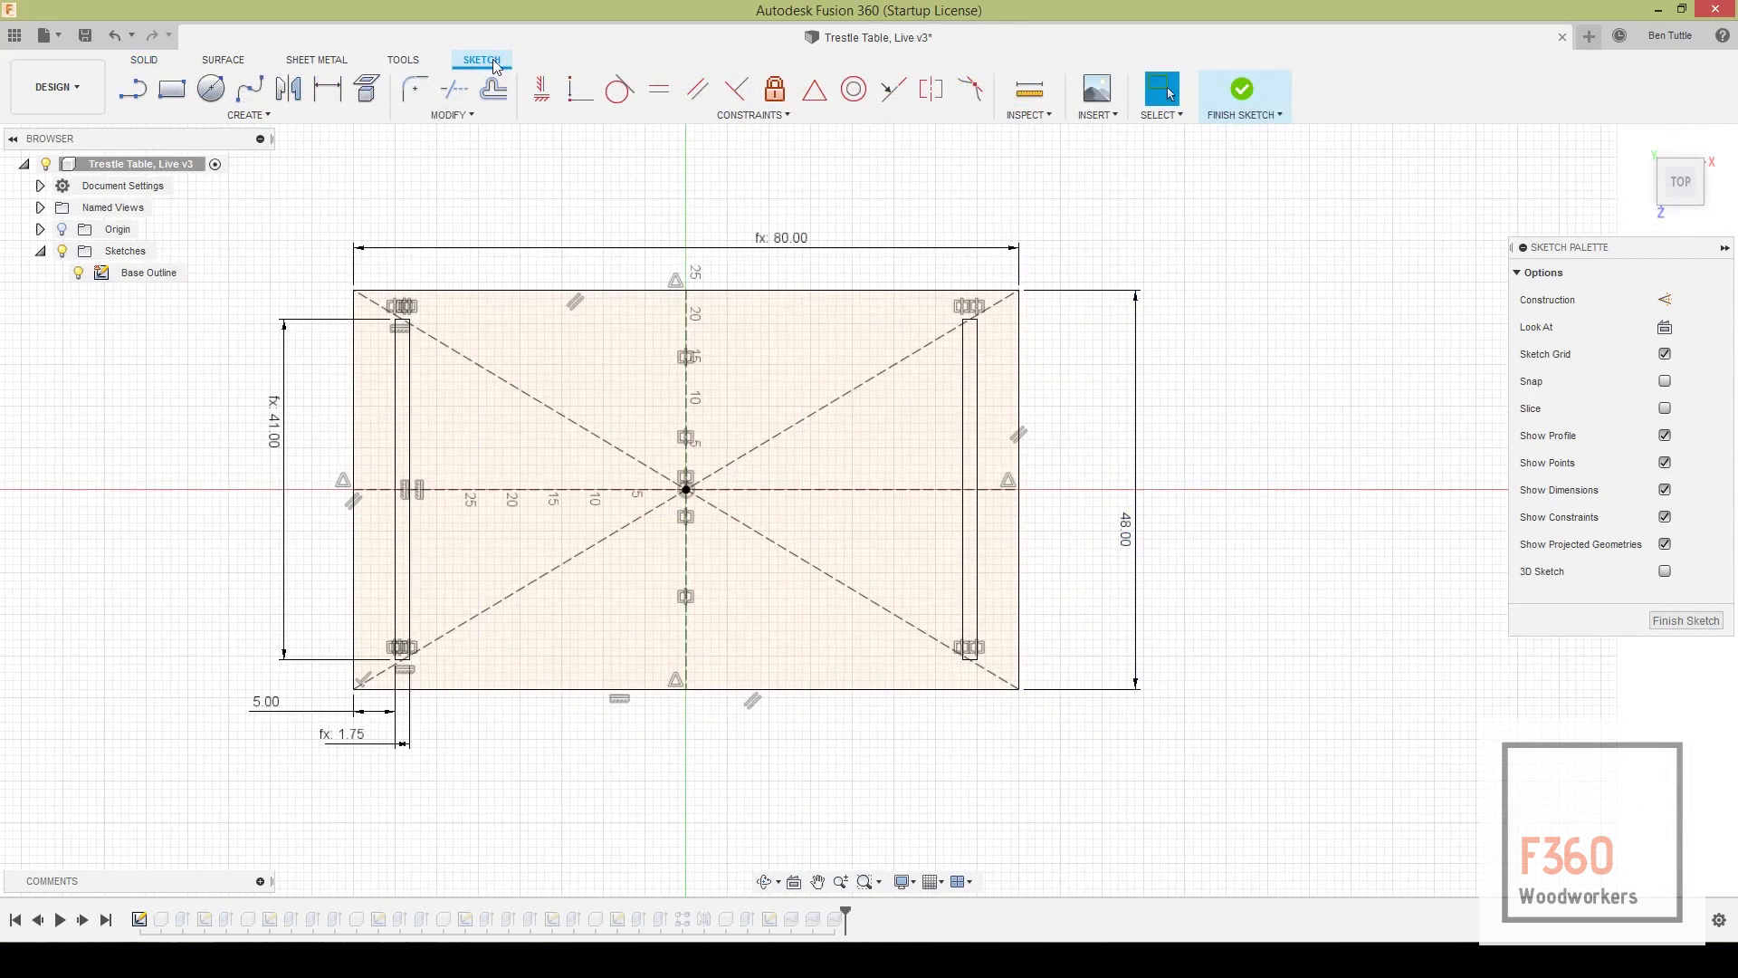
Add a user parameter named tabletopwidth2 in inches with the expression 42
left_click(146, 61)
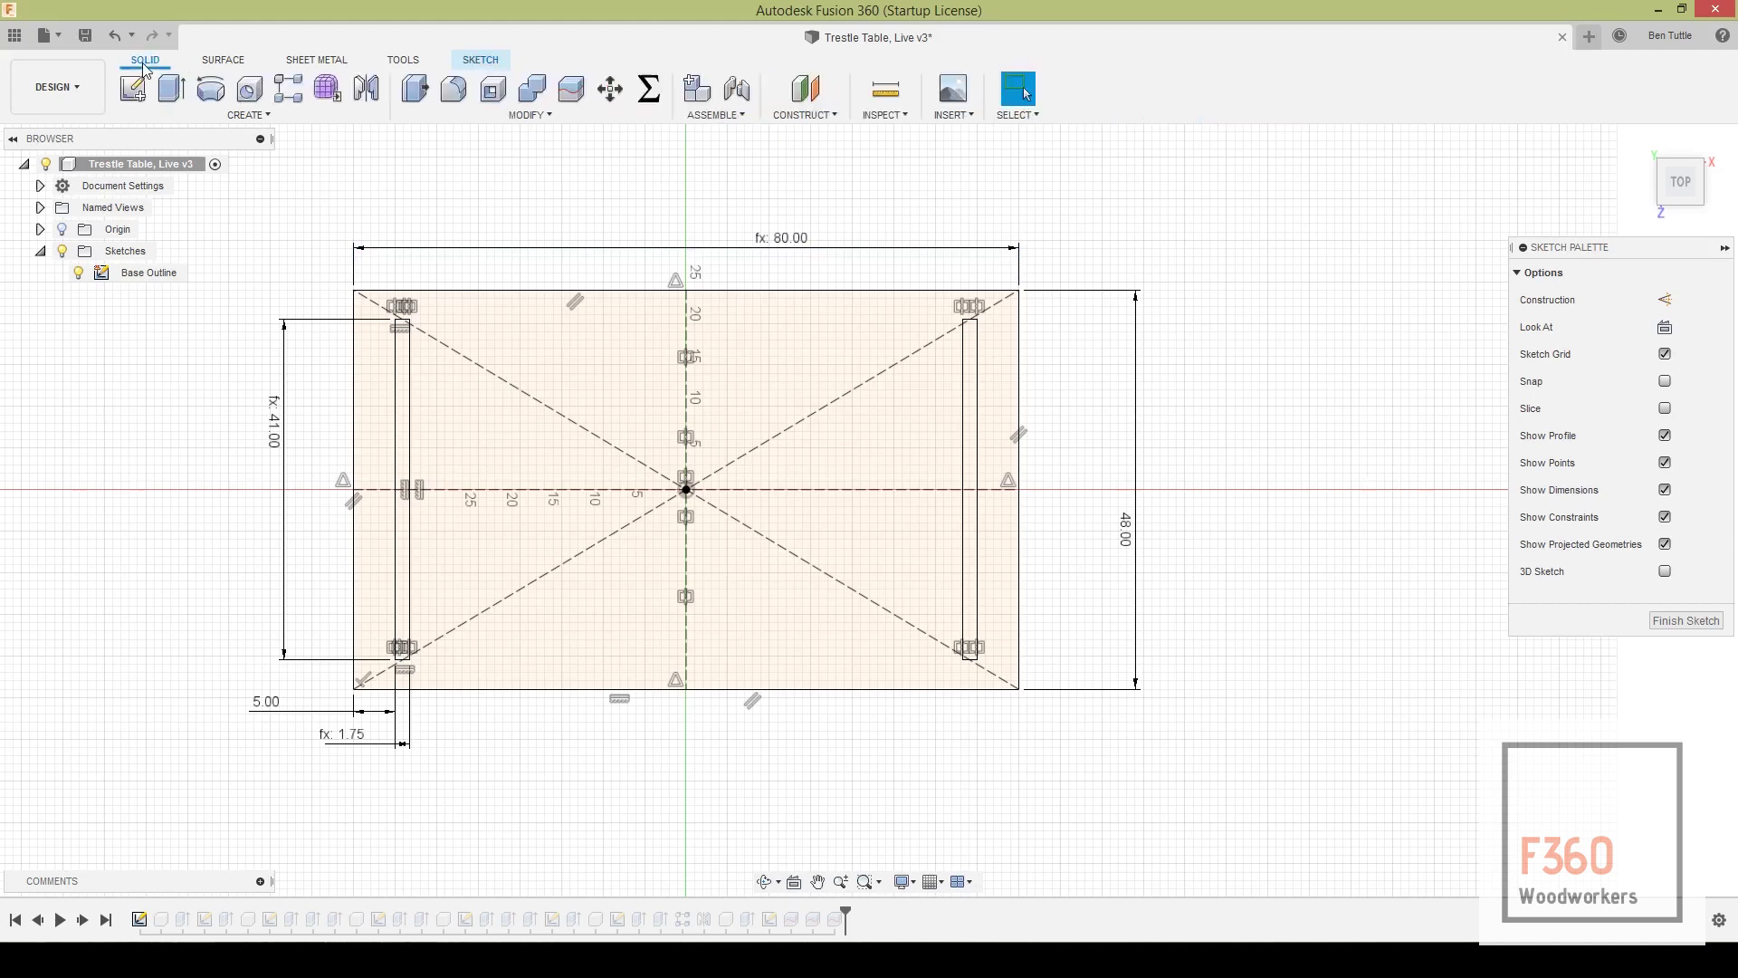
left_click(649, 88)
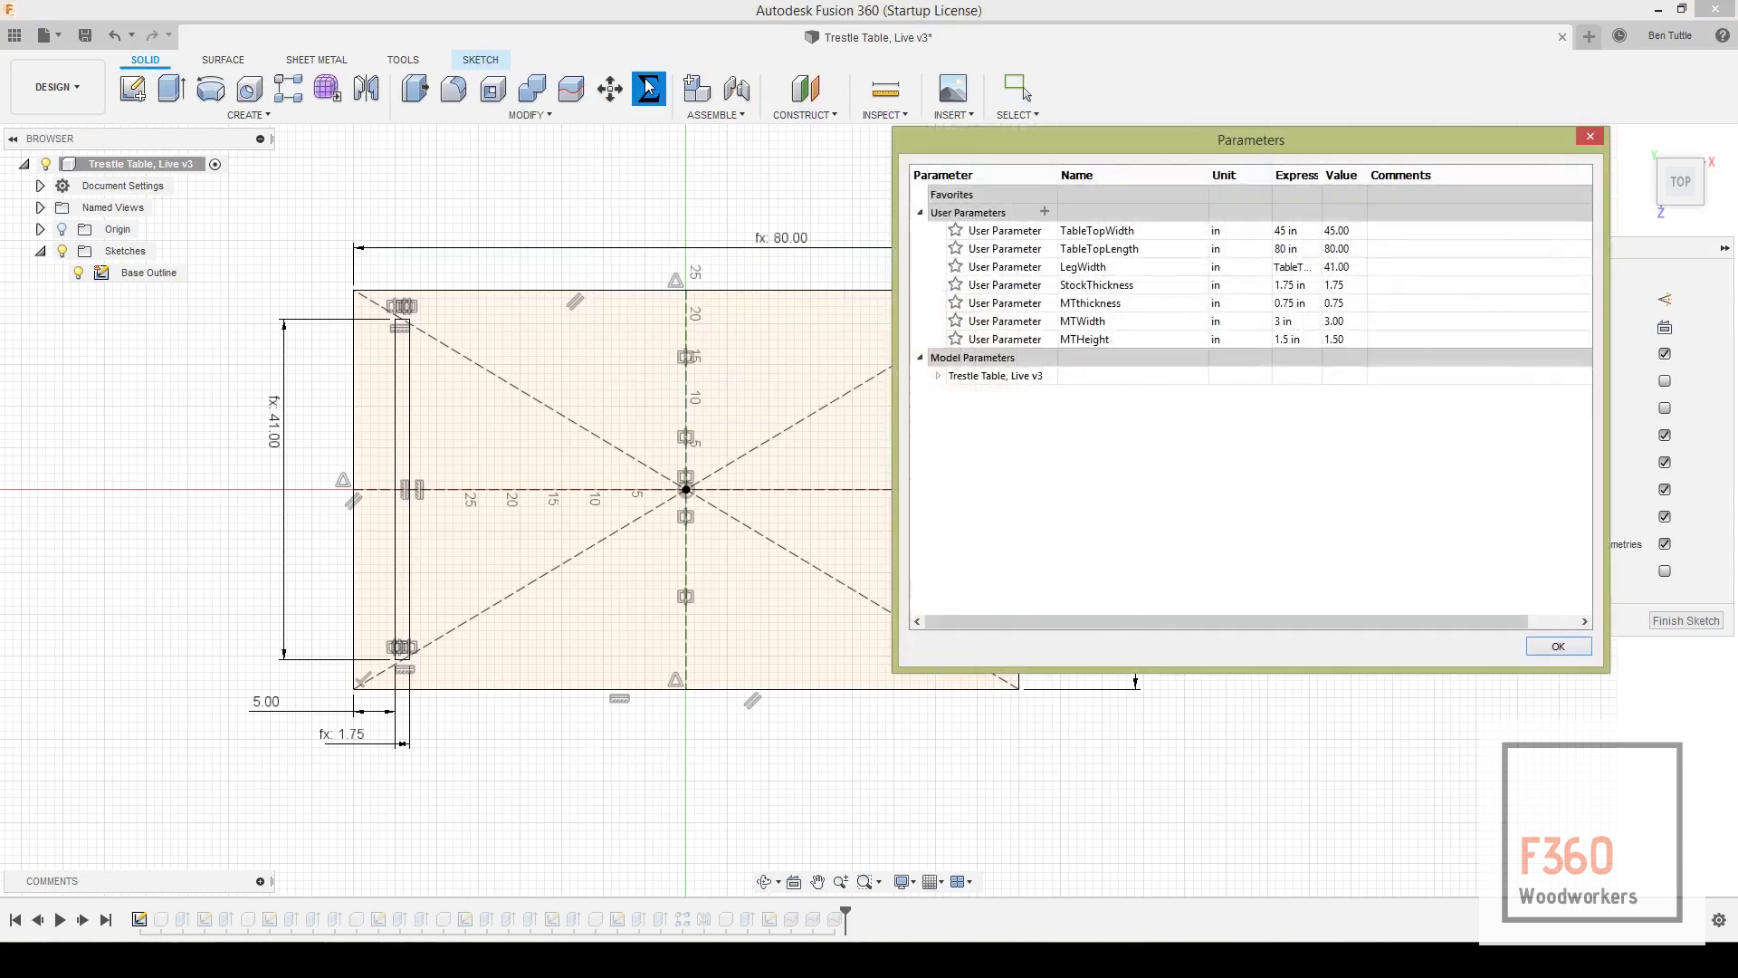
left_click(1046, 214)
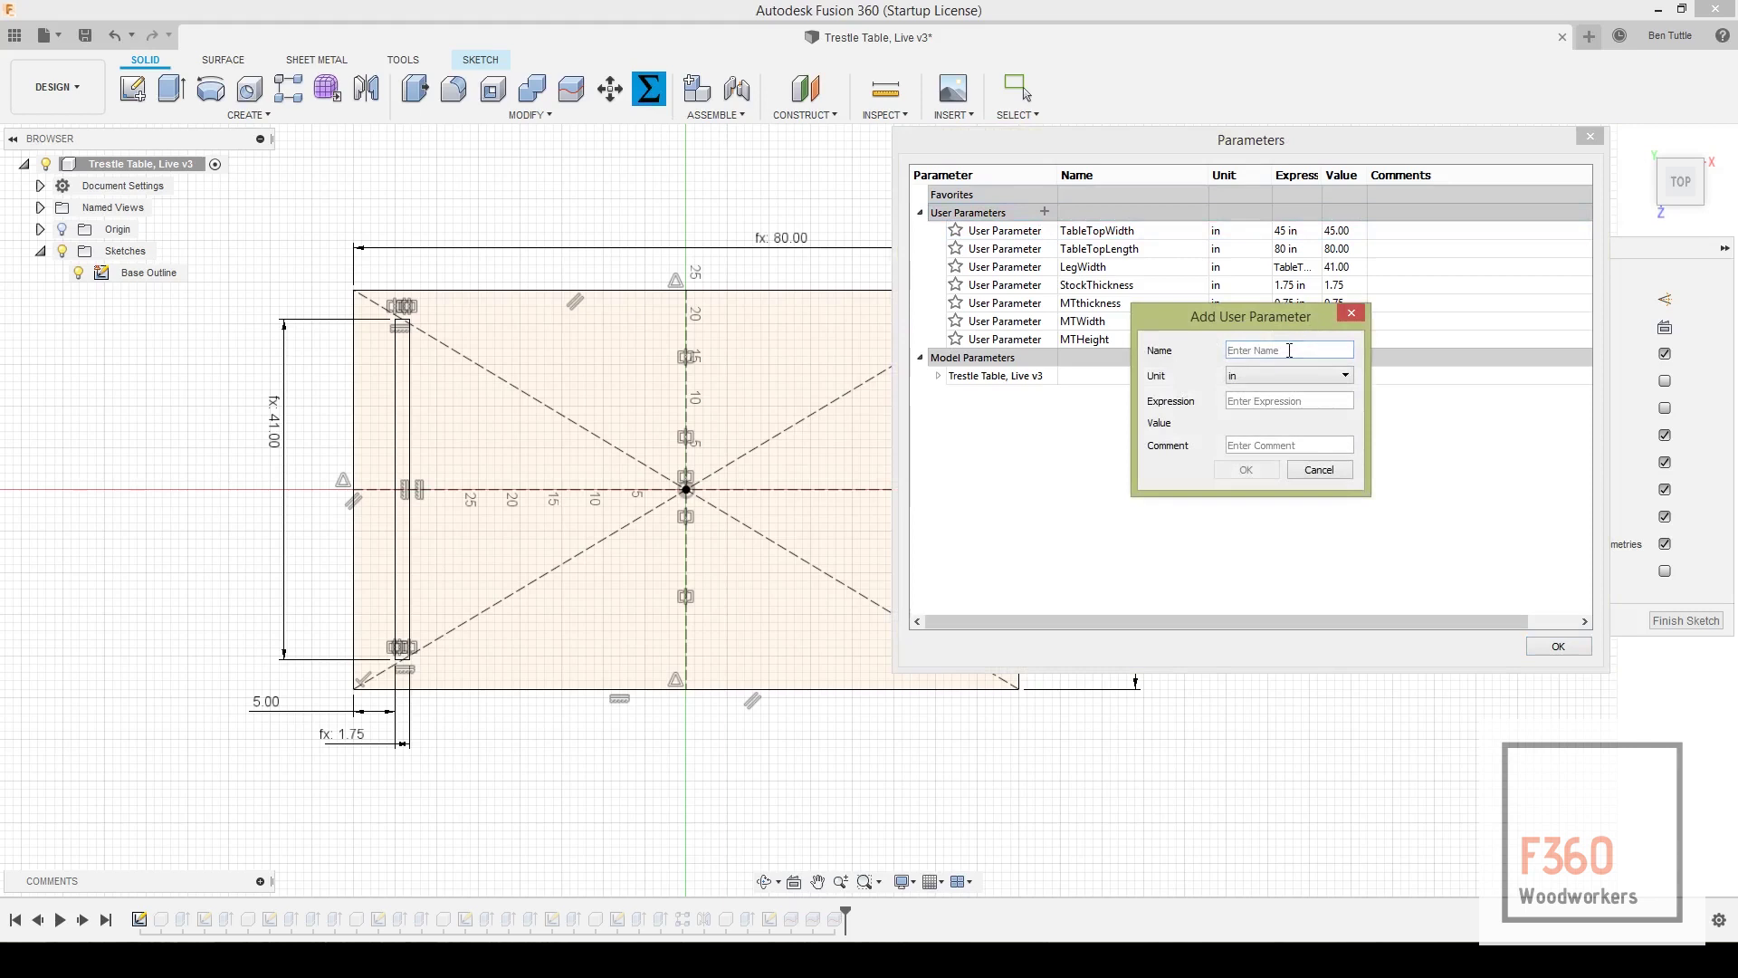
type("TabletopWidth2")
double_click(1297, 354)
type("tabletopwidth2")
left_click(1297, 401)
type("42")
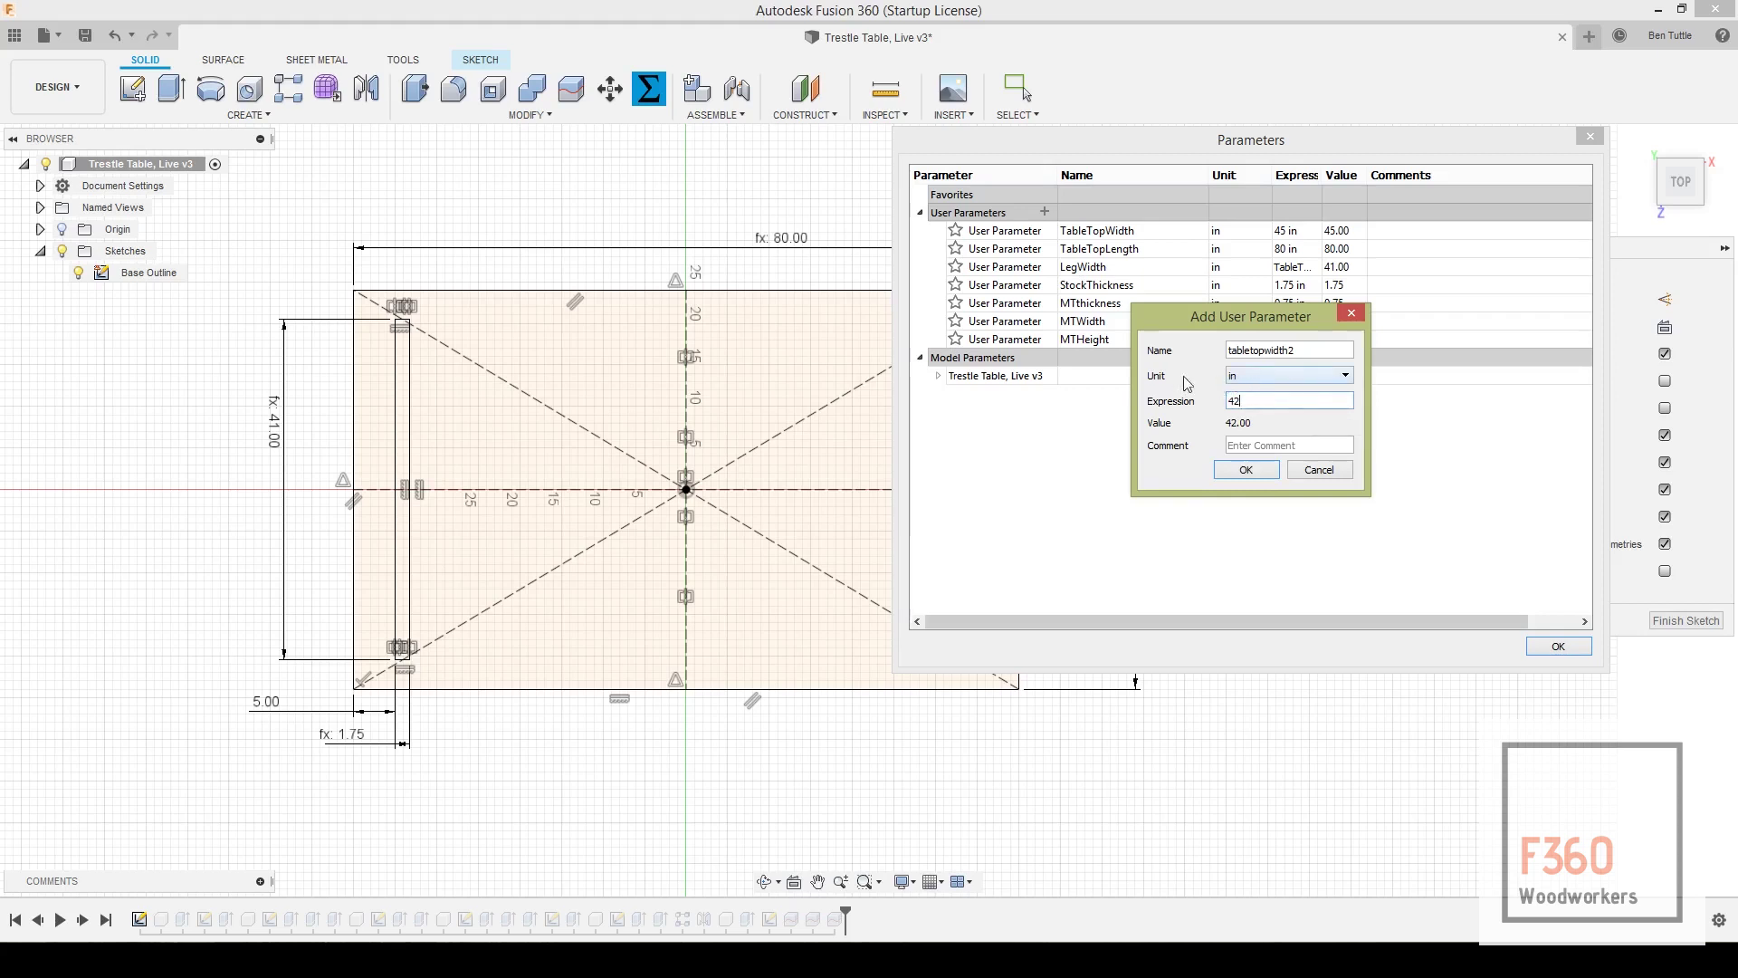
left_click(1272, 375)
scroll(1292, 494, "down", 10)
scroll(1292, 501, "up", 10)
left_click(1197, 393)
left_click(1244, 449)
left_click(1247, 469)
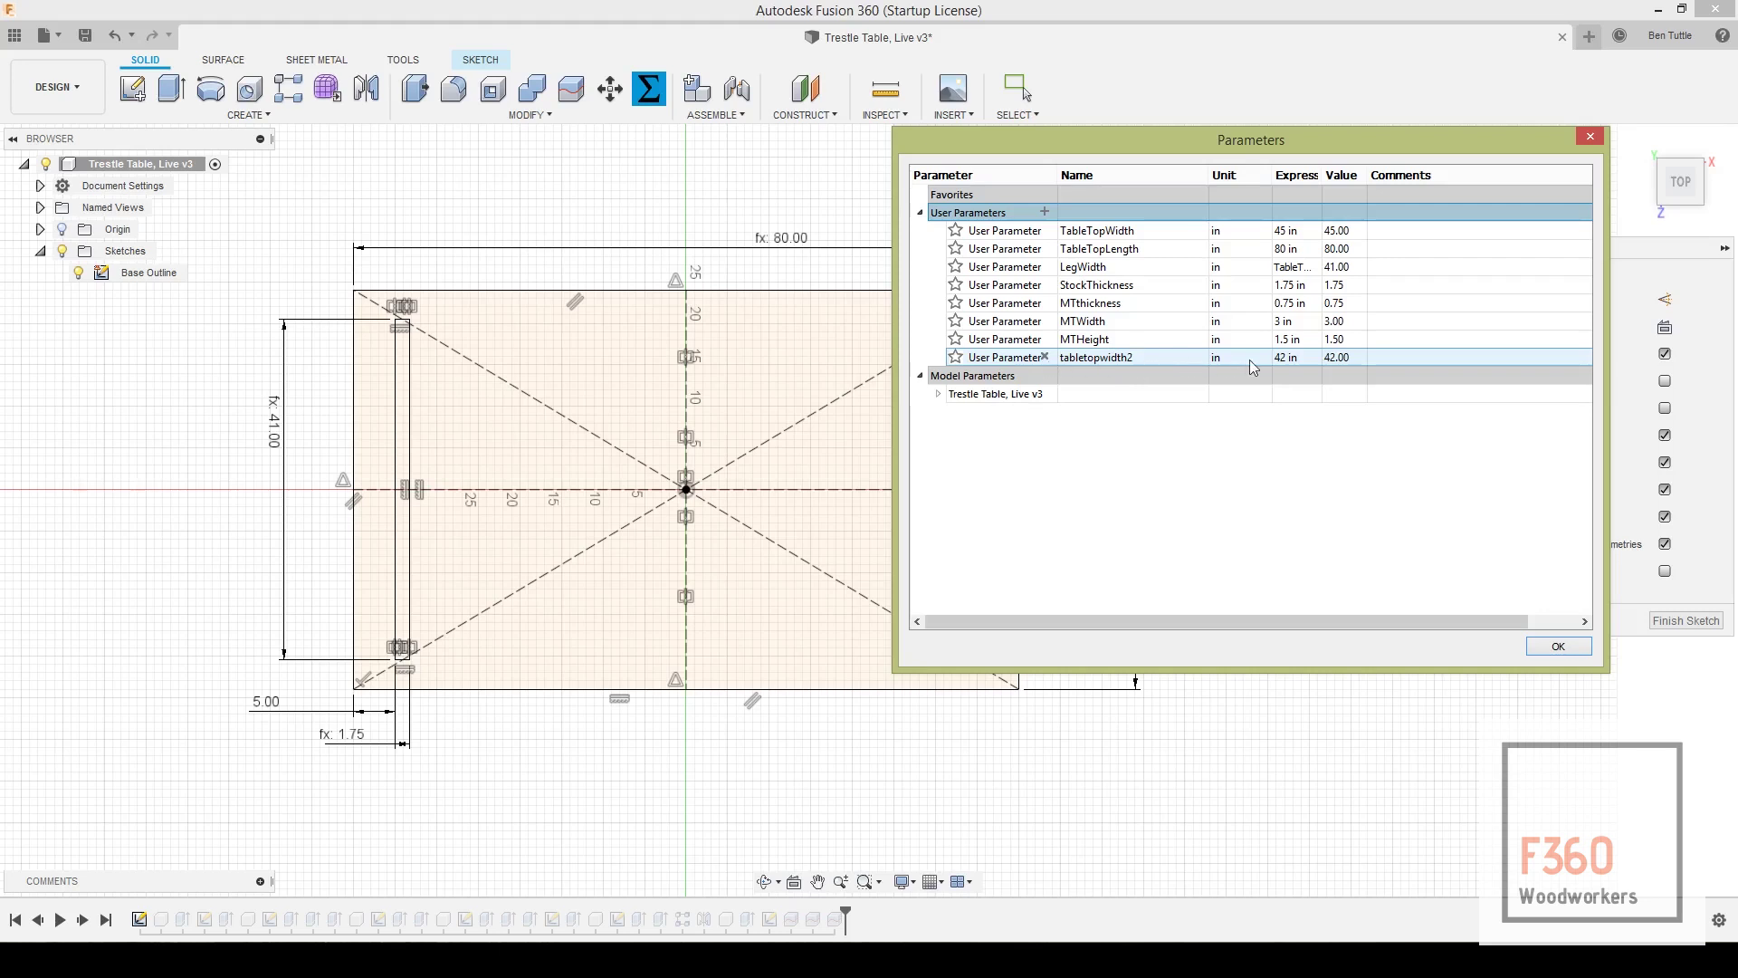
left_click(1557, 646)
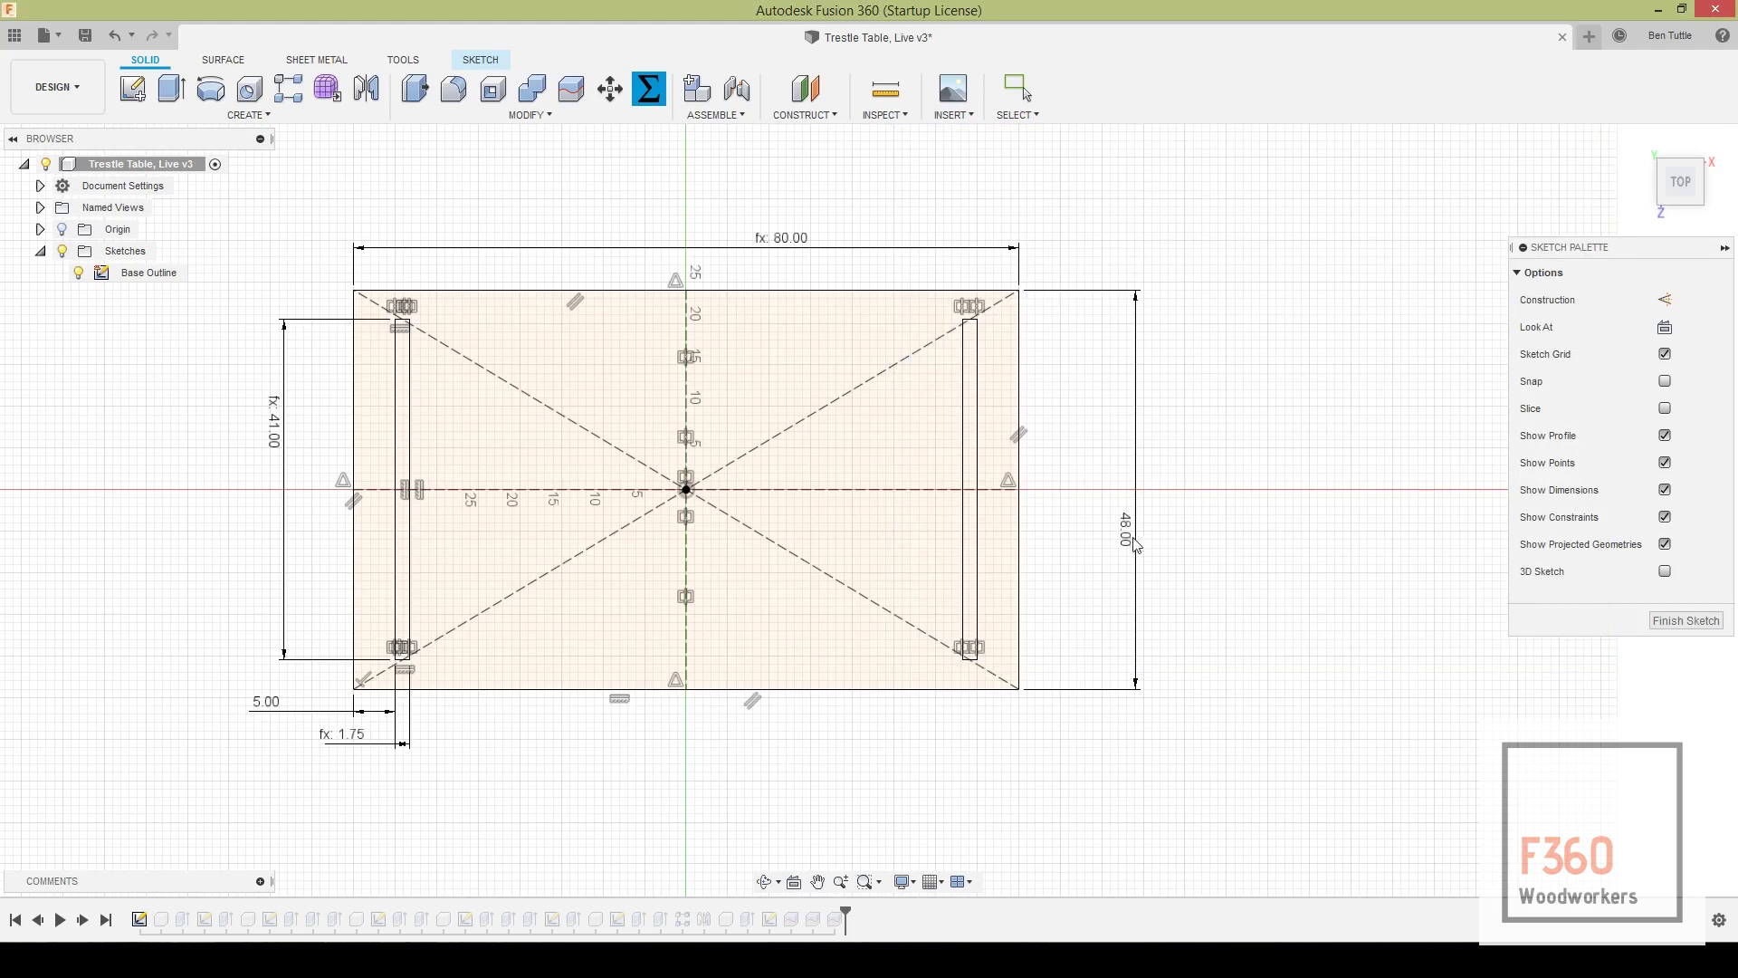
Drive the tabletop rectangle's width dimension with the user parameter tabletopwidth2
double_click(1132, 530)
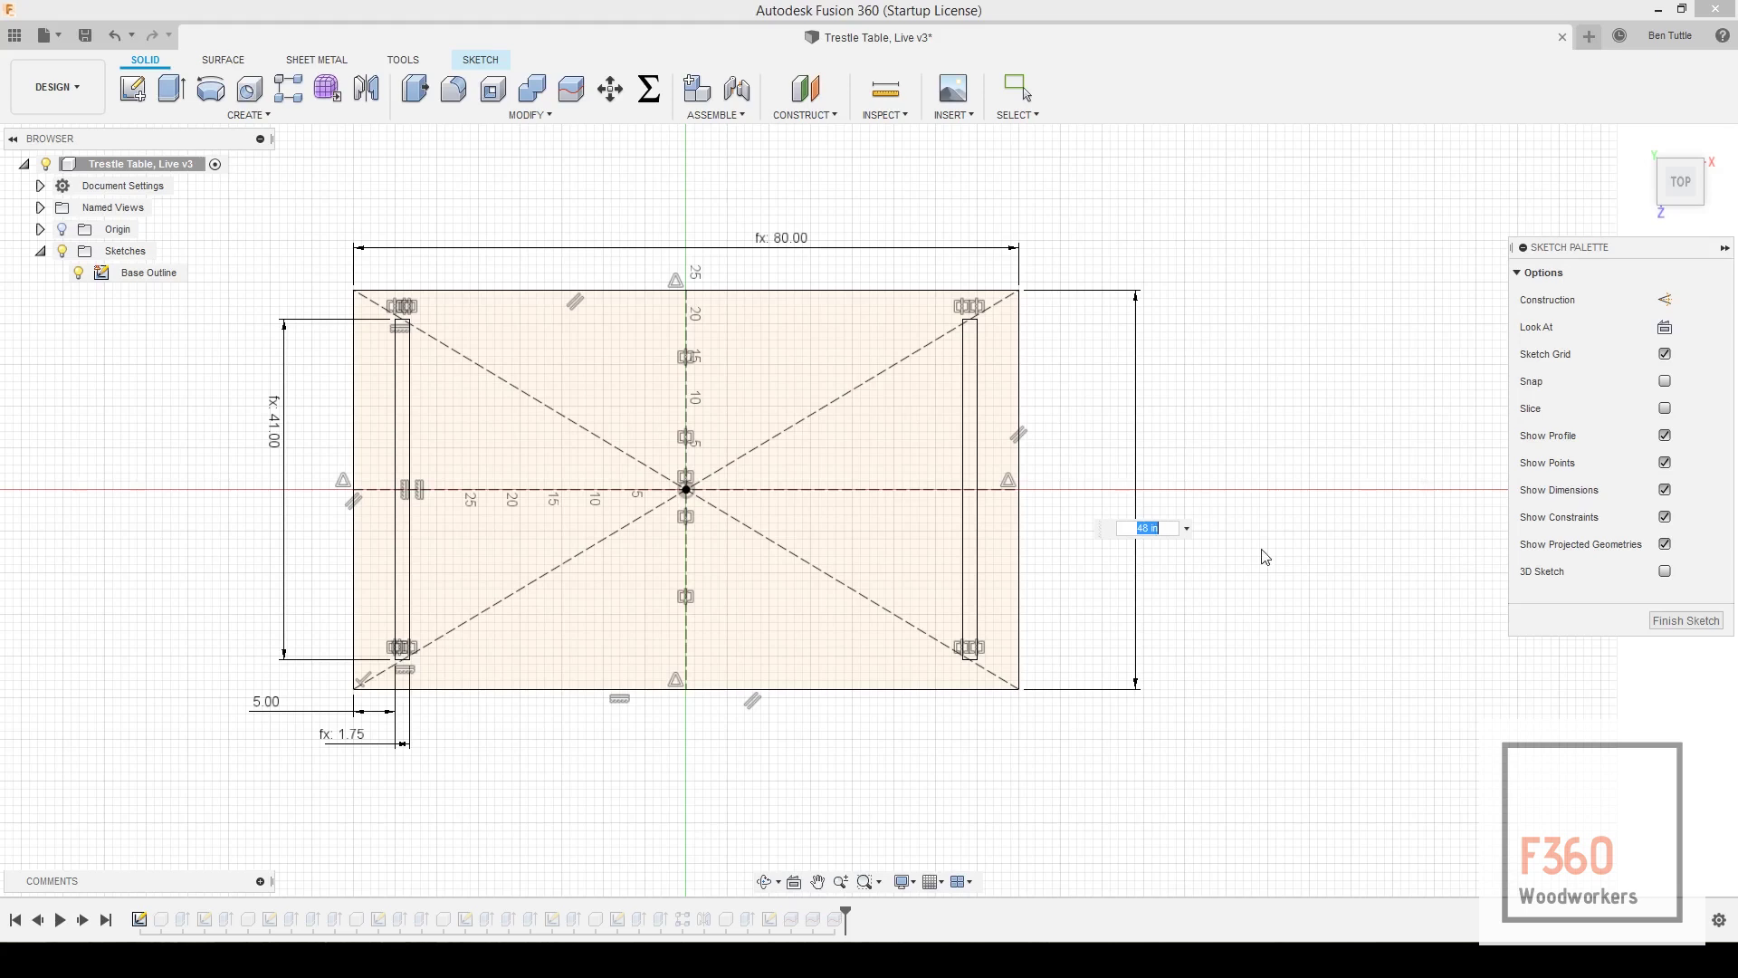
type("ta")
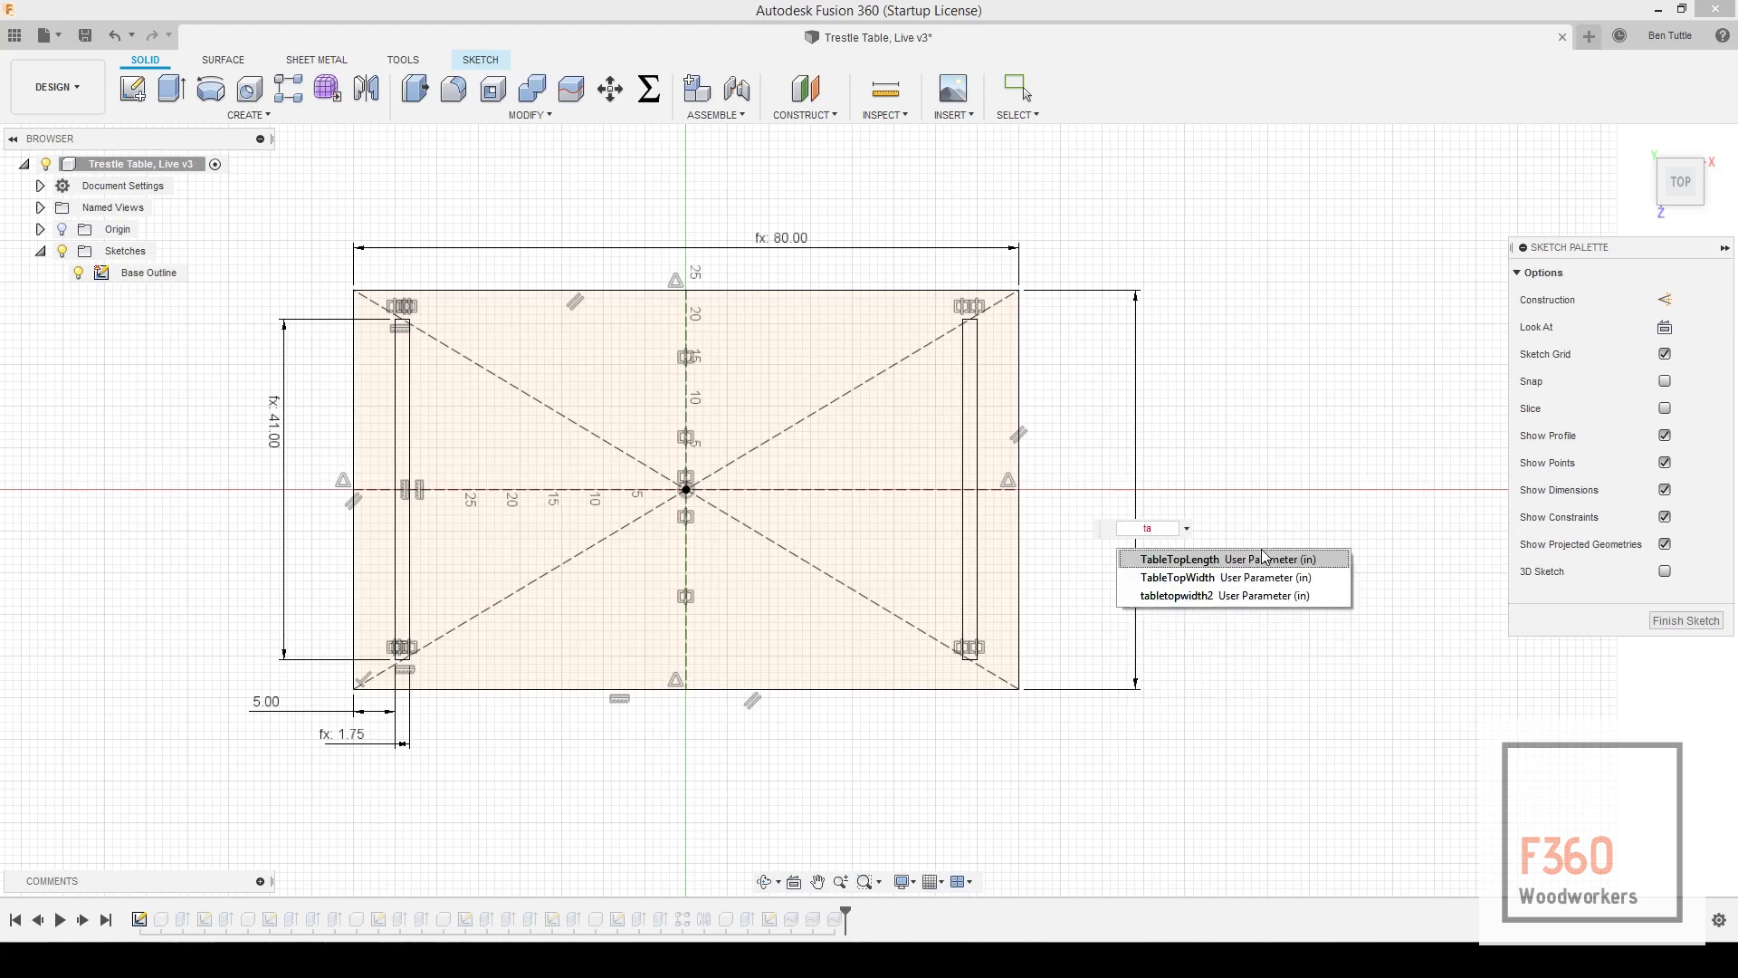
type("ble")
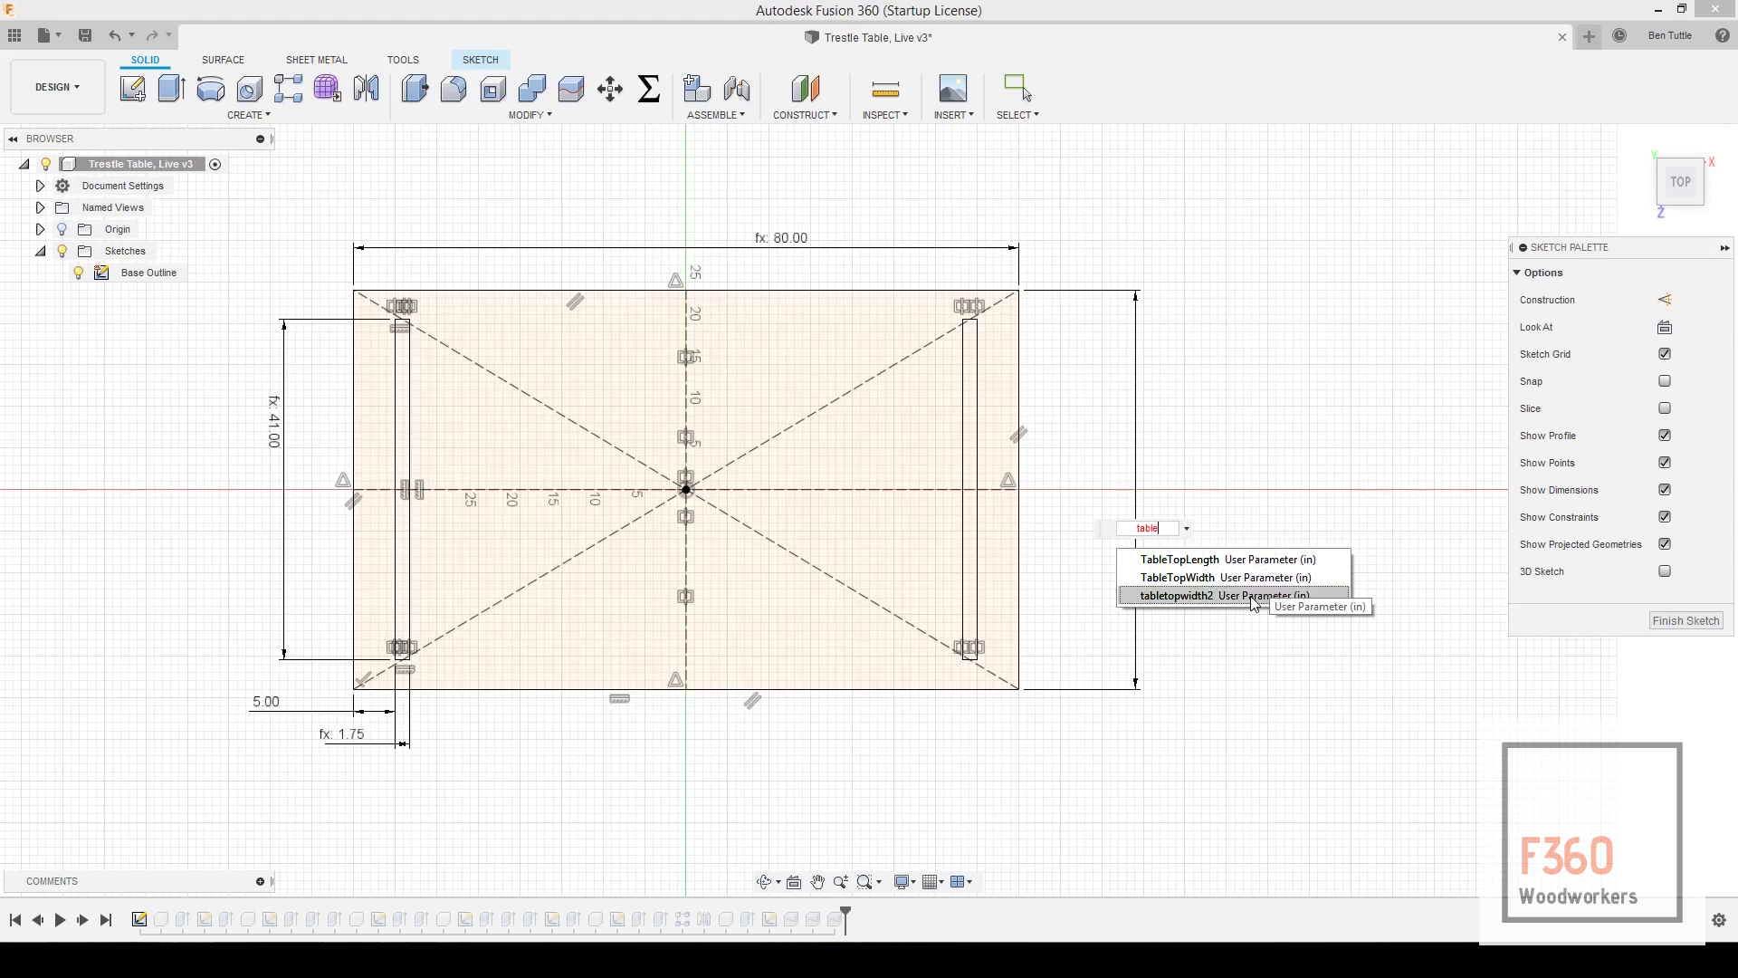
left_click(1254, 595)
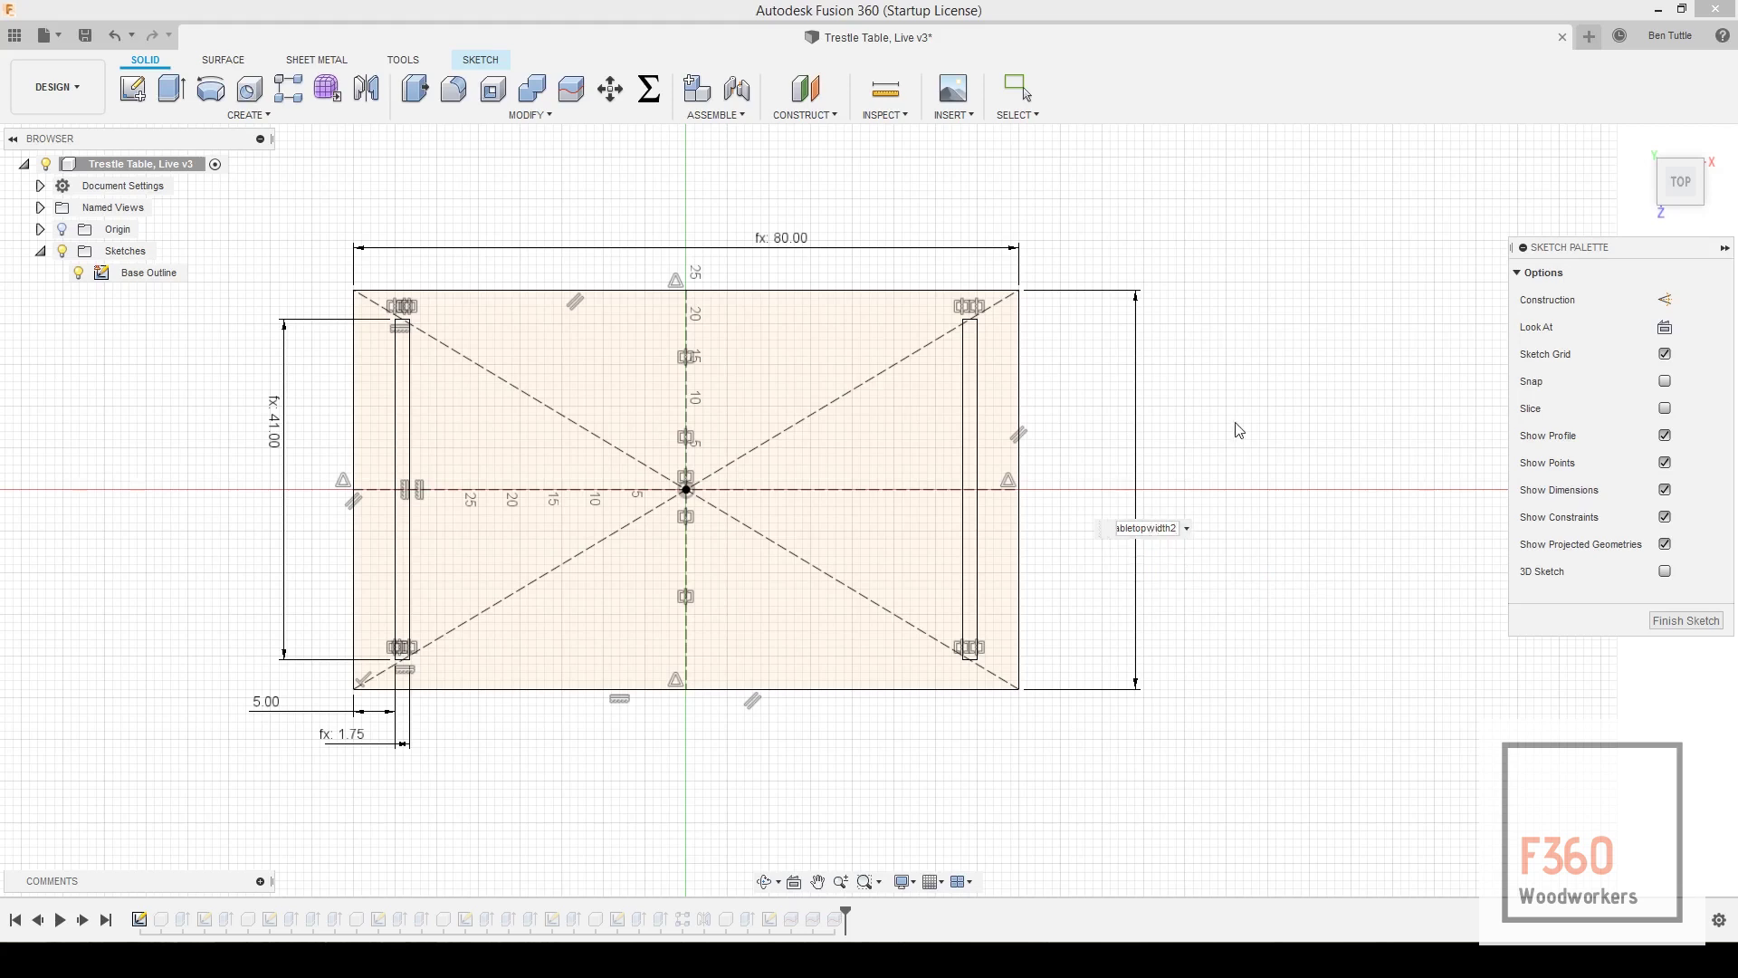
key("Return")
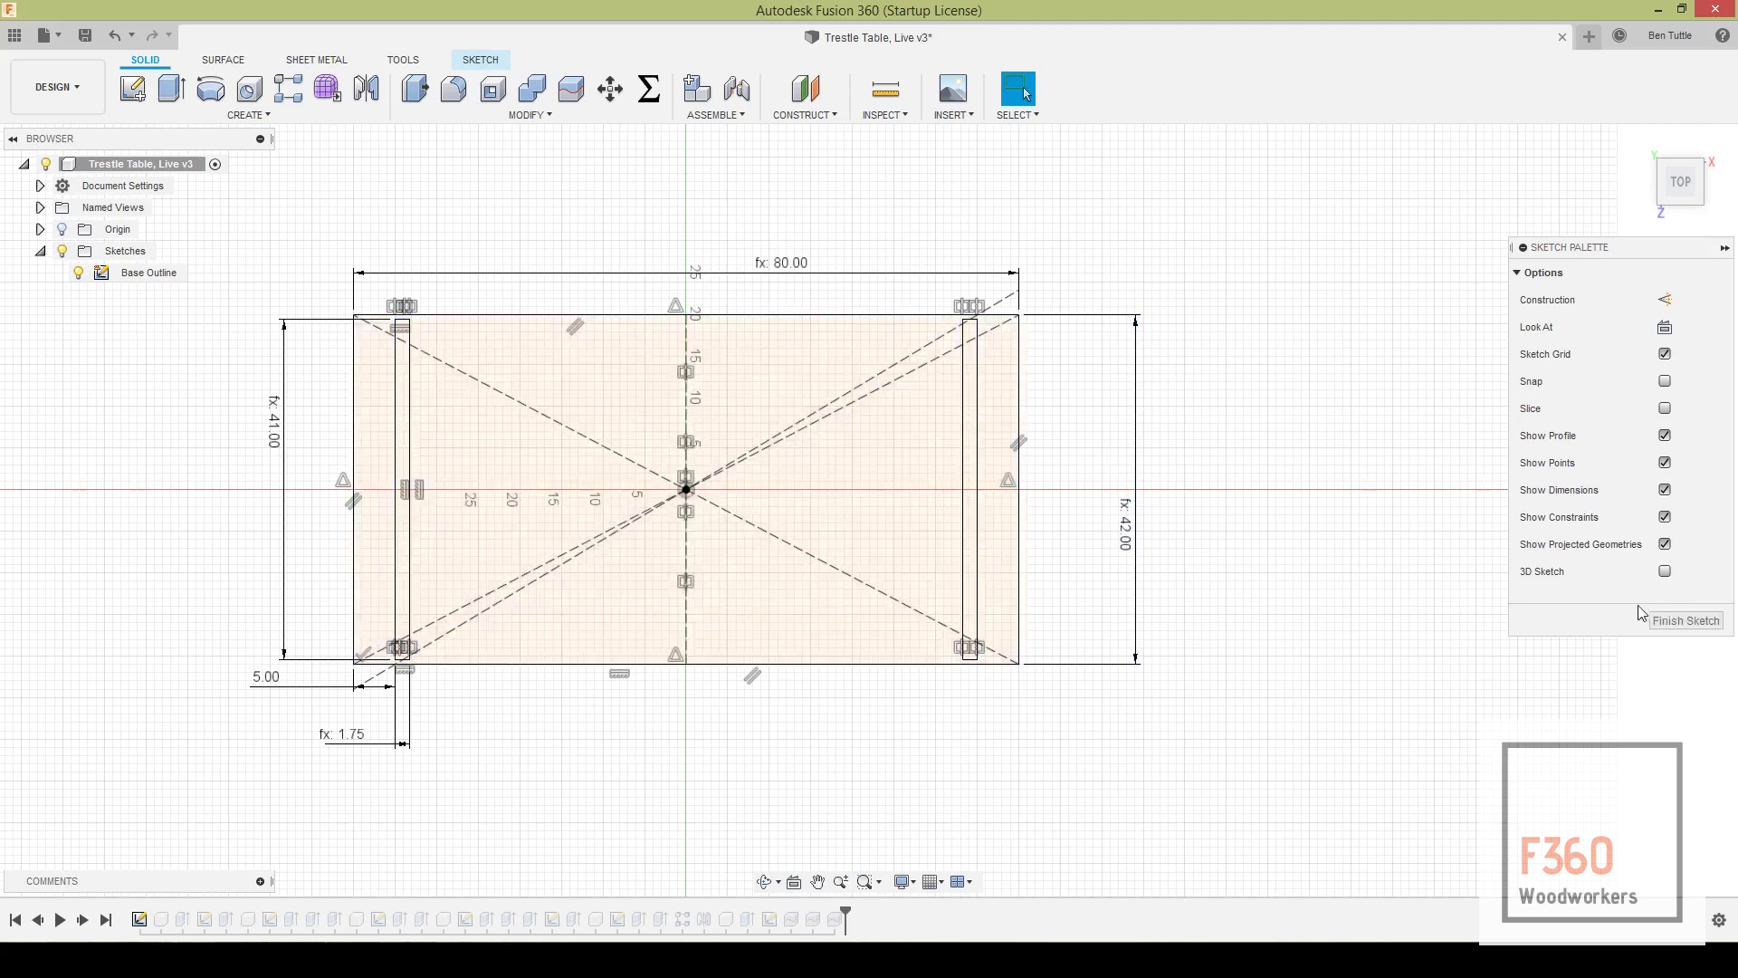
Finish the Base Outline sketch and set the user parameter tabletopwidth2 to 50 in
left_click(1677, 621)
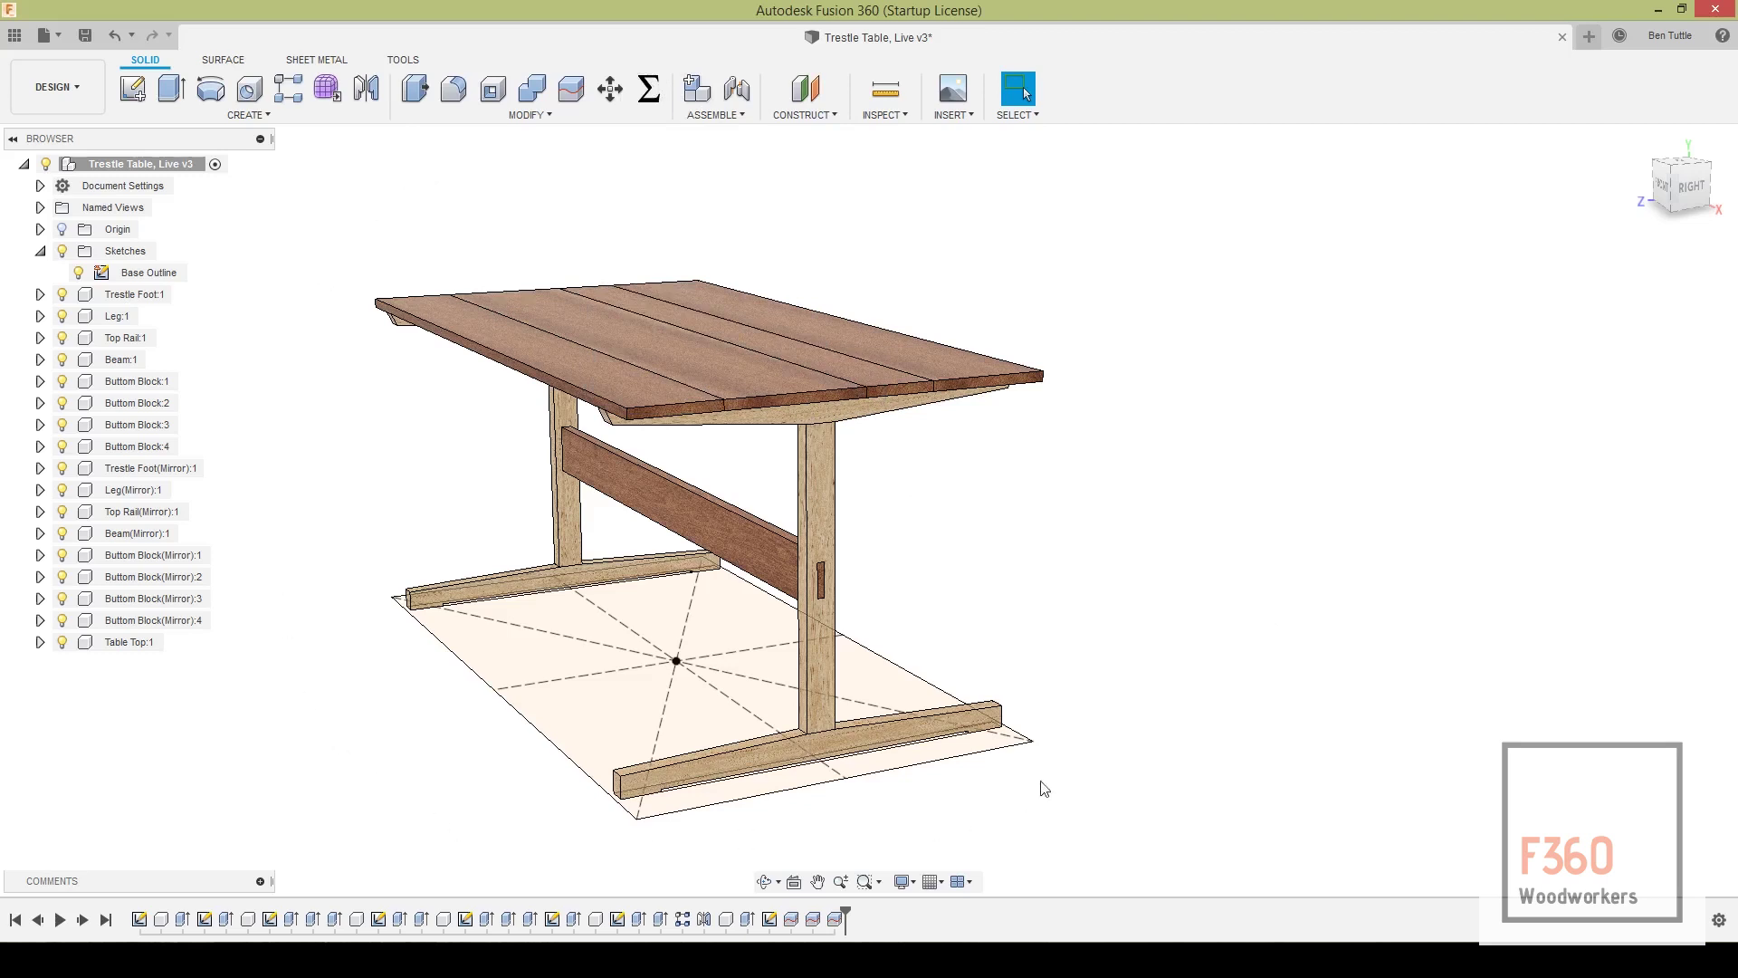
left_click(661, 102)
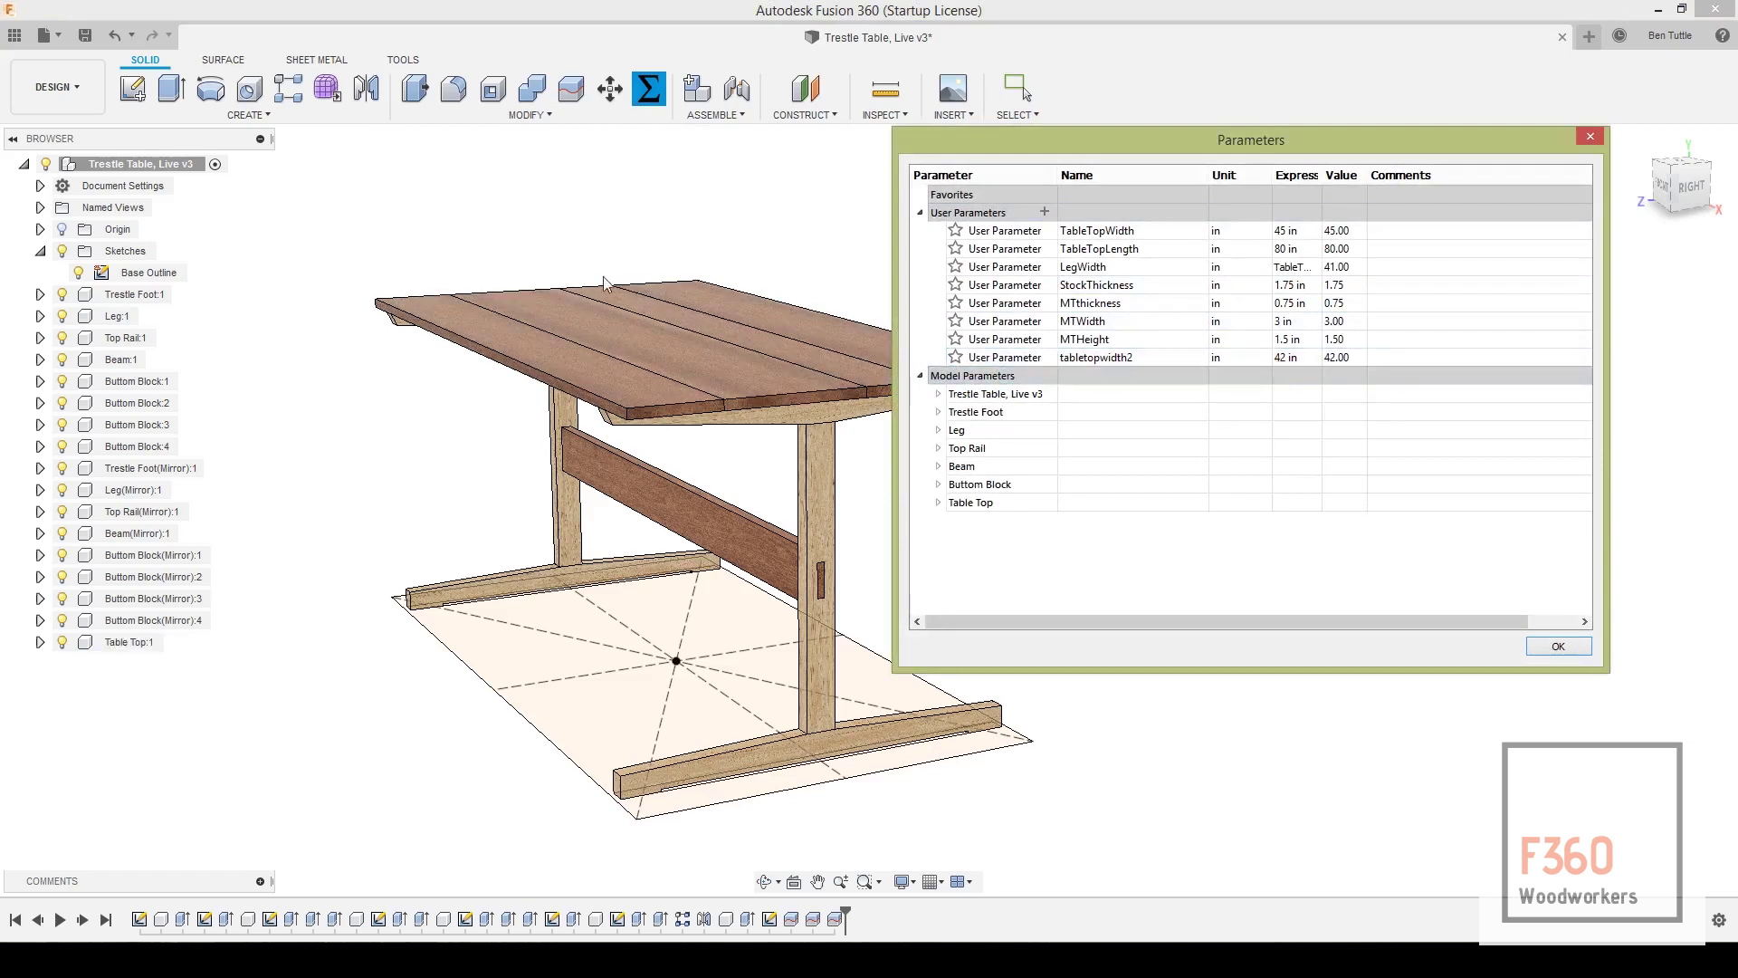
double_click(1280, 362)
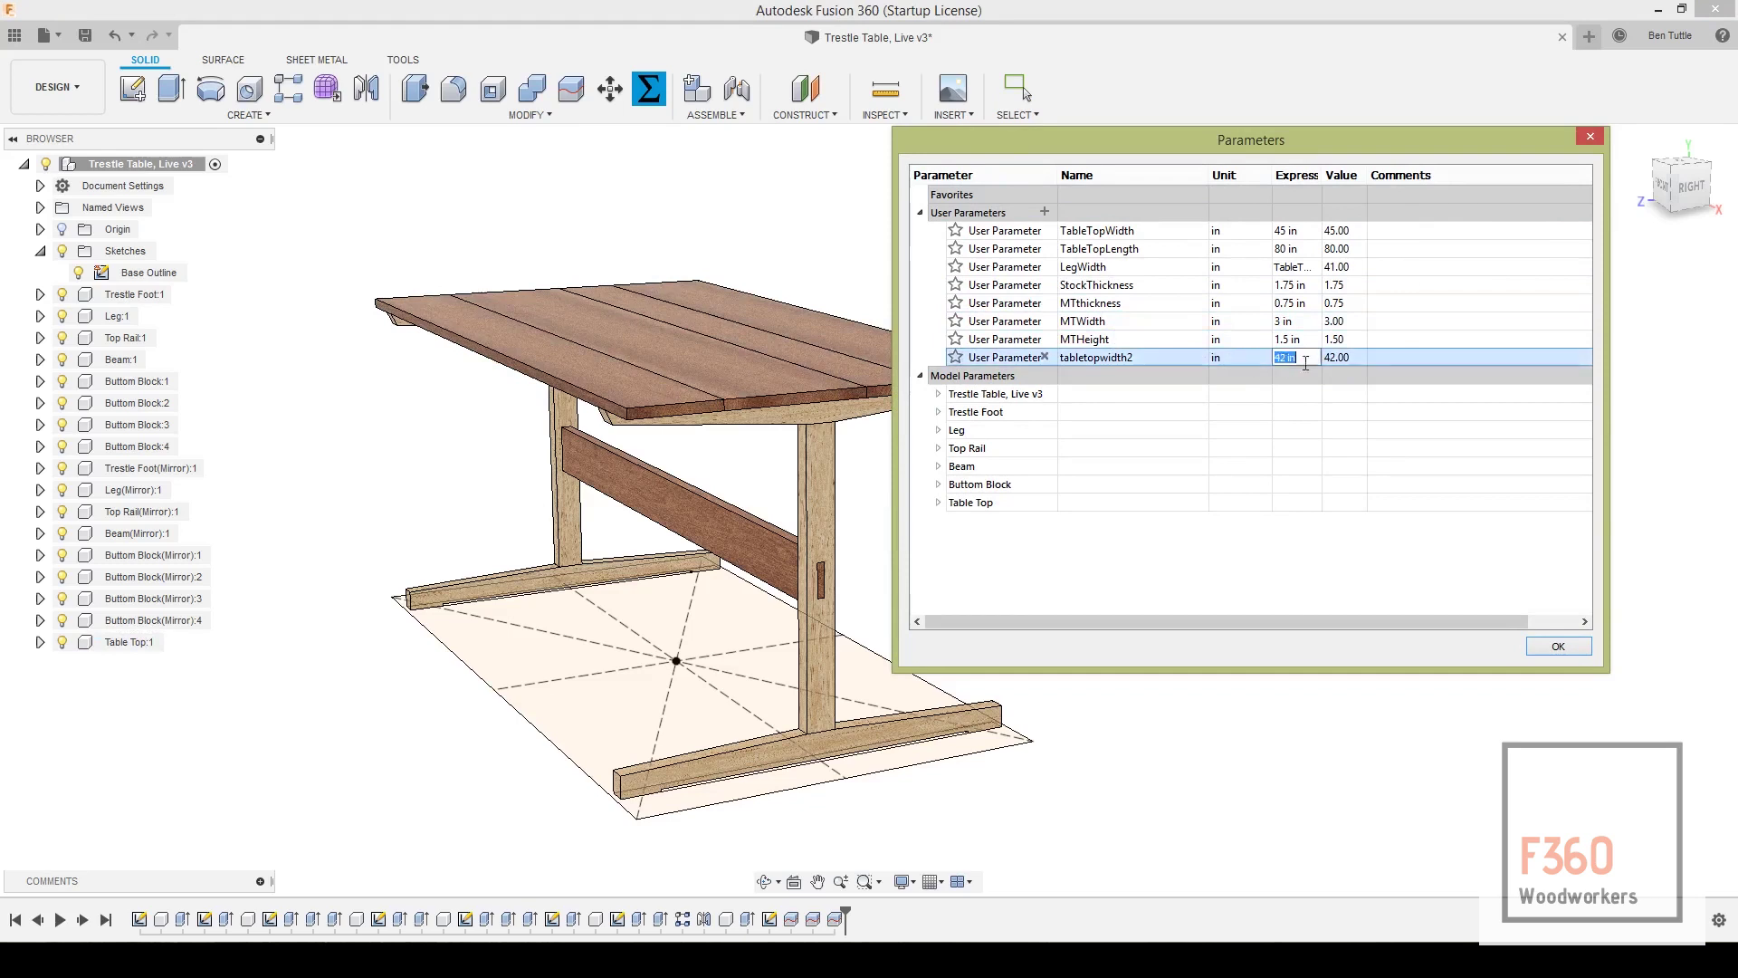
type("50")
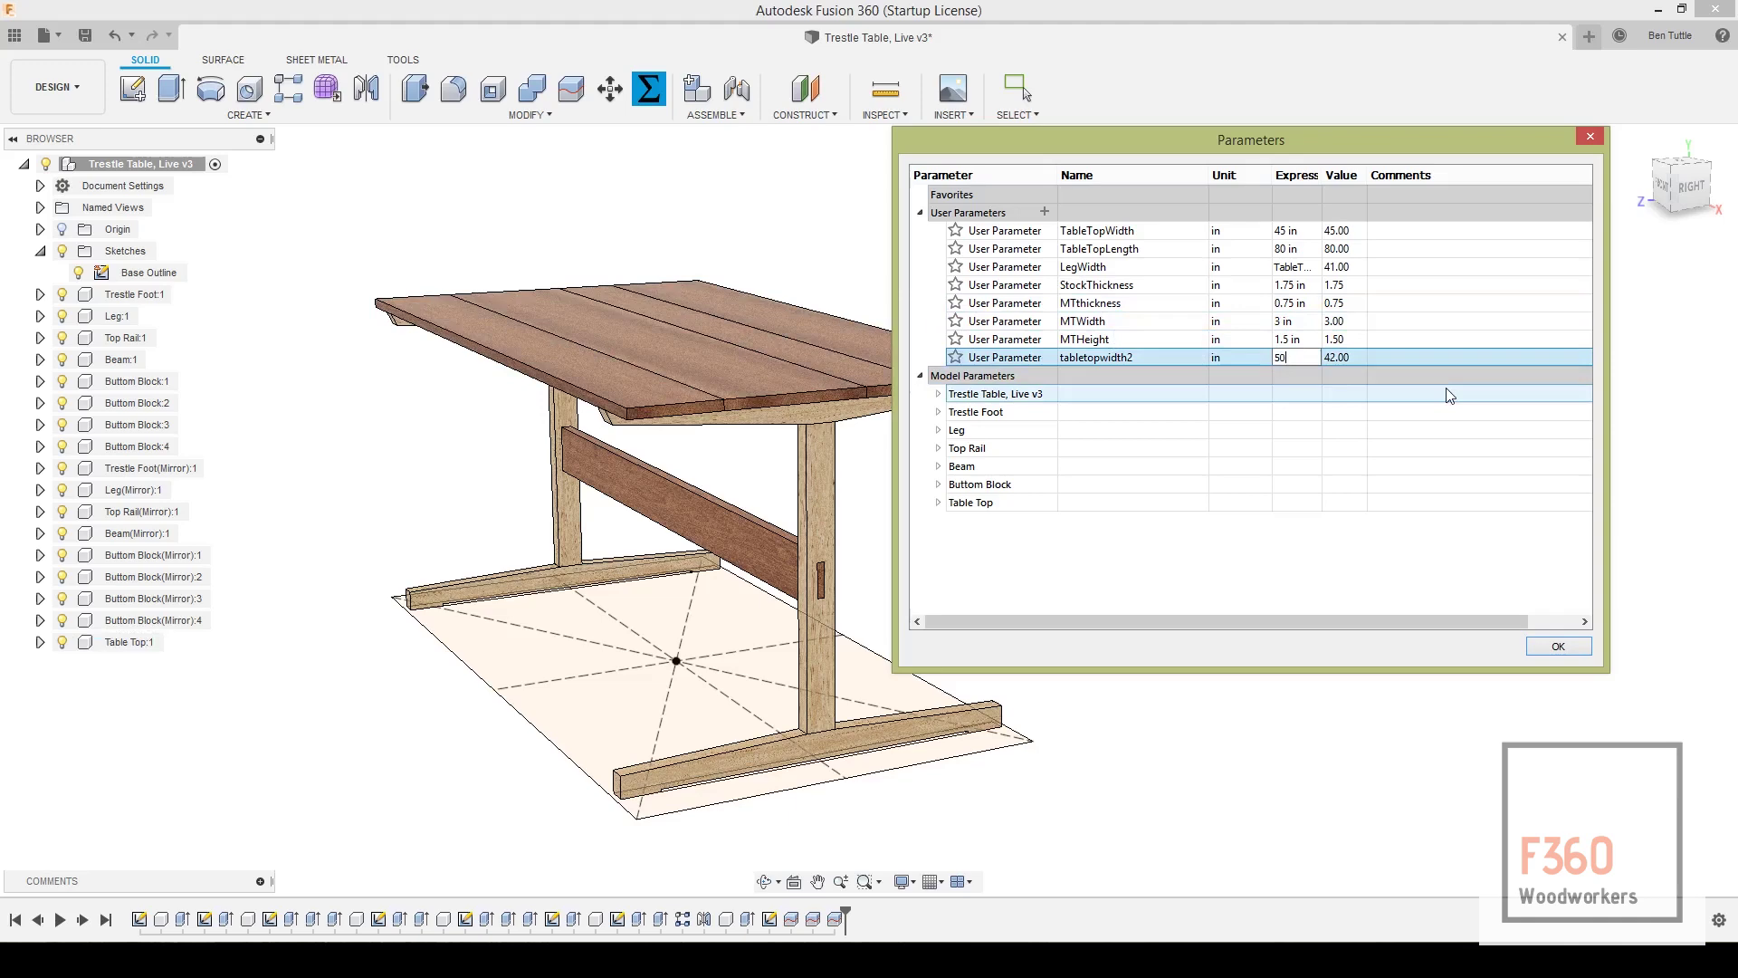
key("Return")
left_click(317, 512)
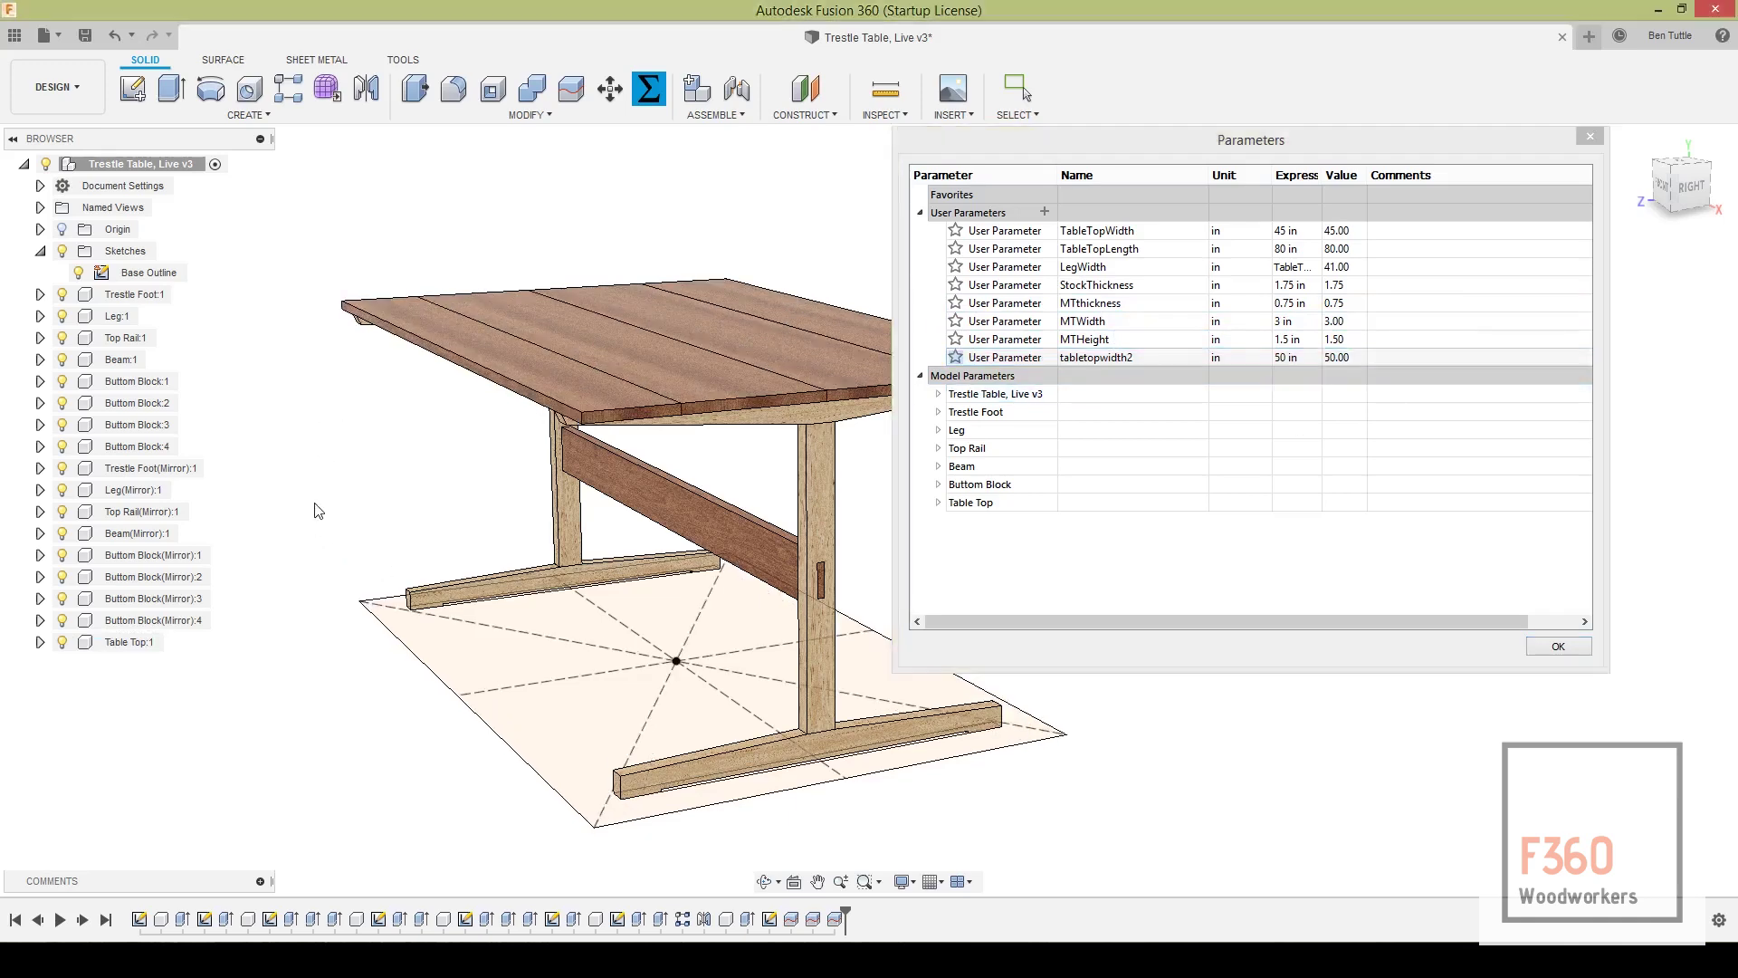
left_click(1558, 645)
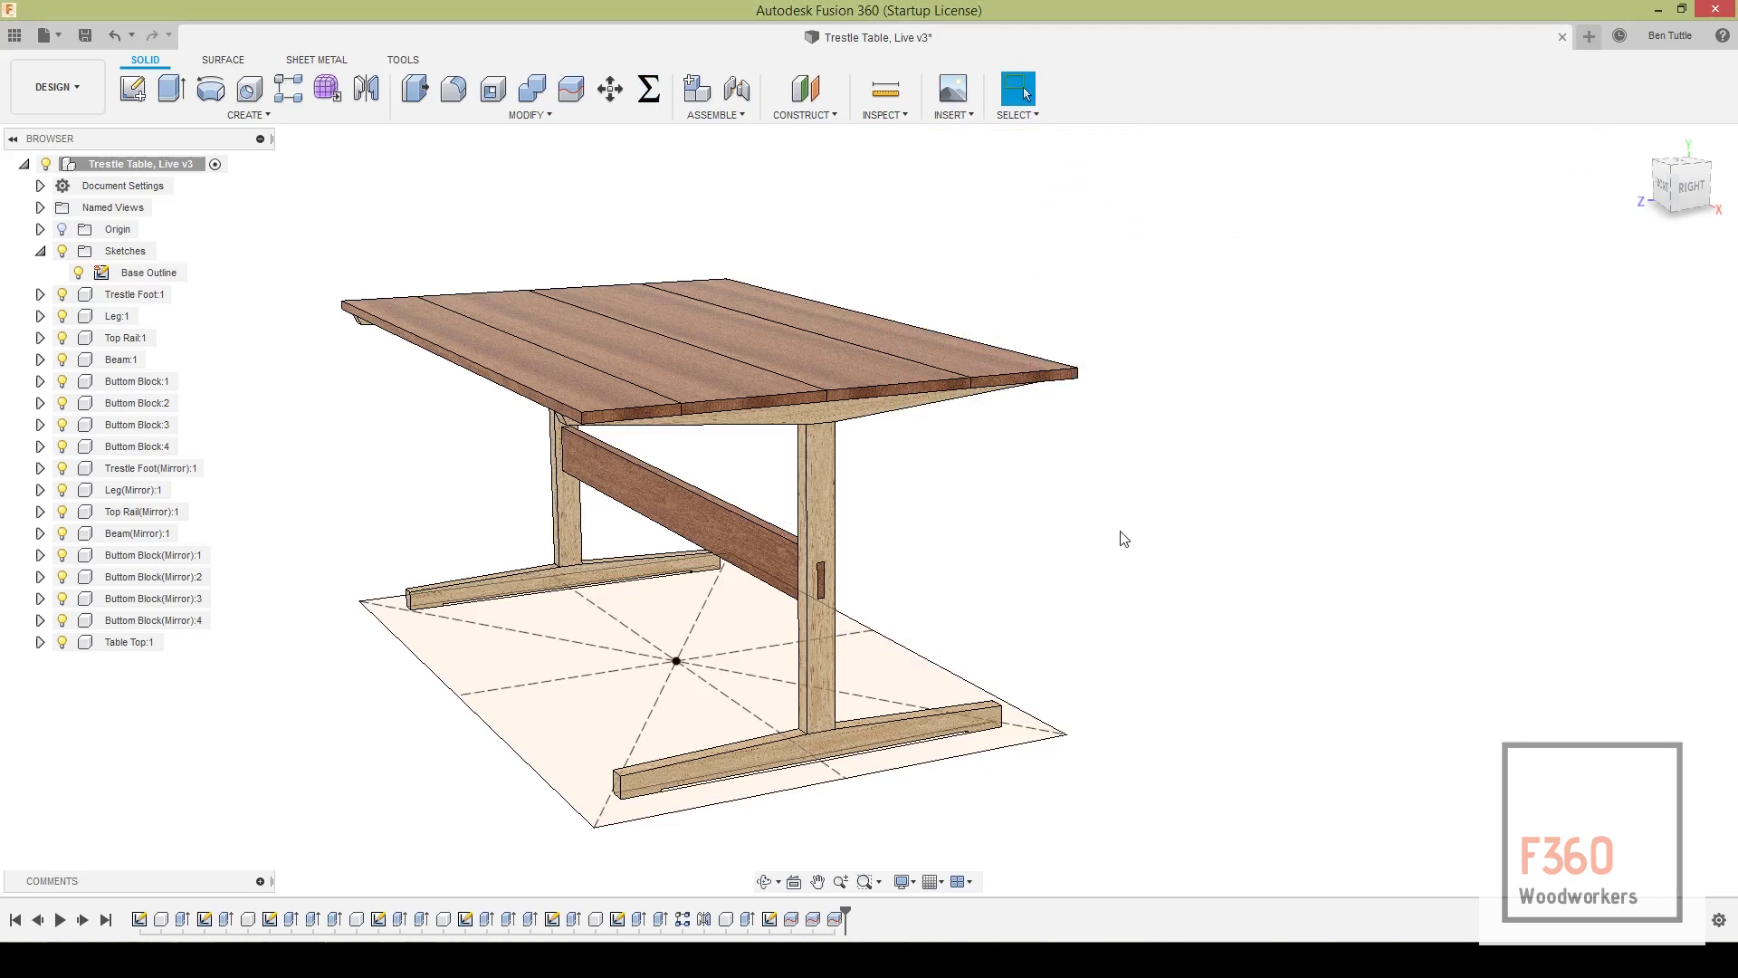
Set the user parameter StockThickness to 2.5 in
left_click(648, 88)
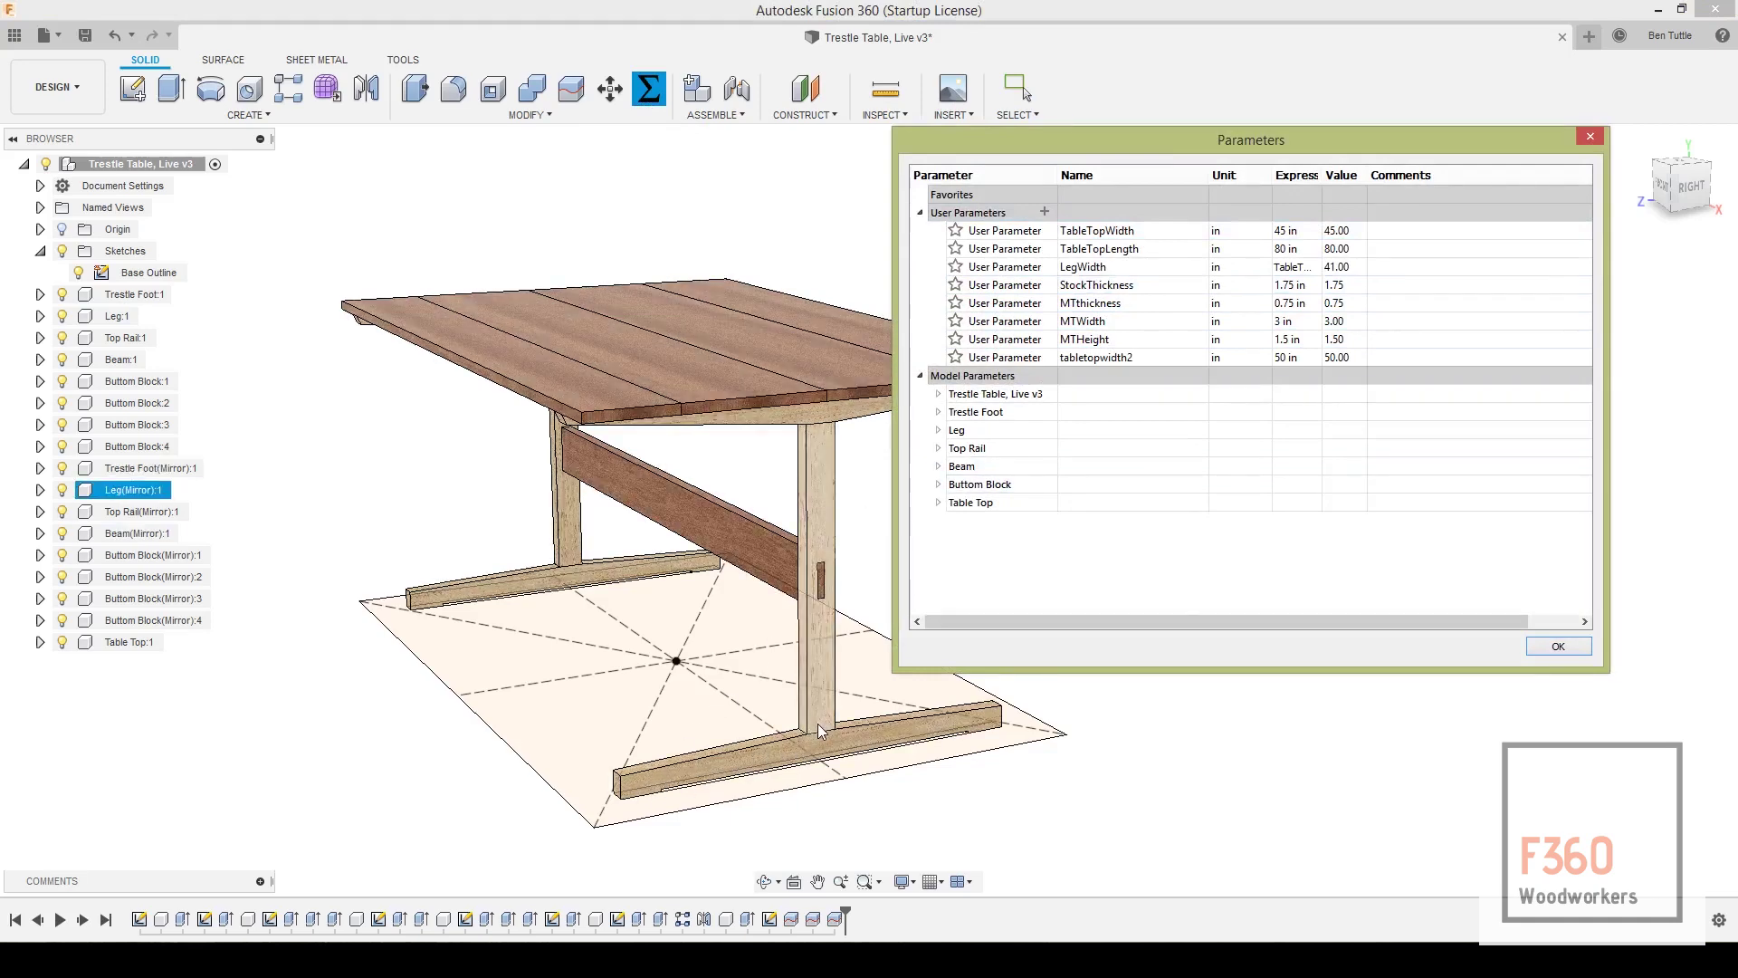
double_click(1286, 285)
type("2.5")
key("Return")
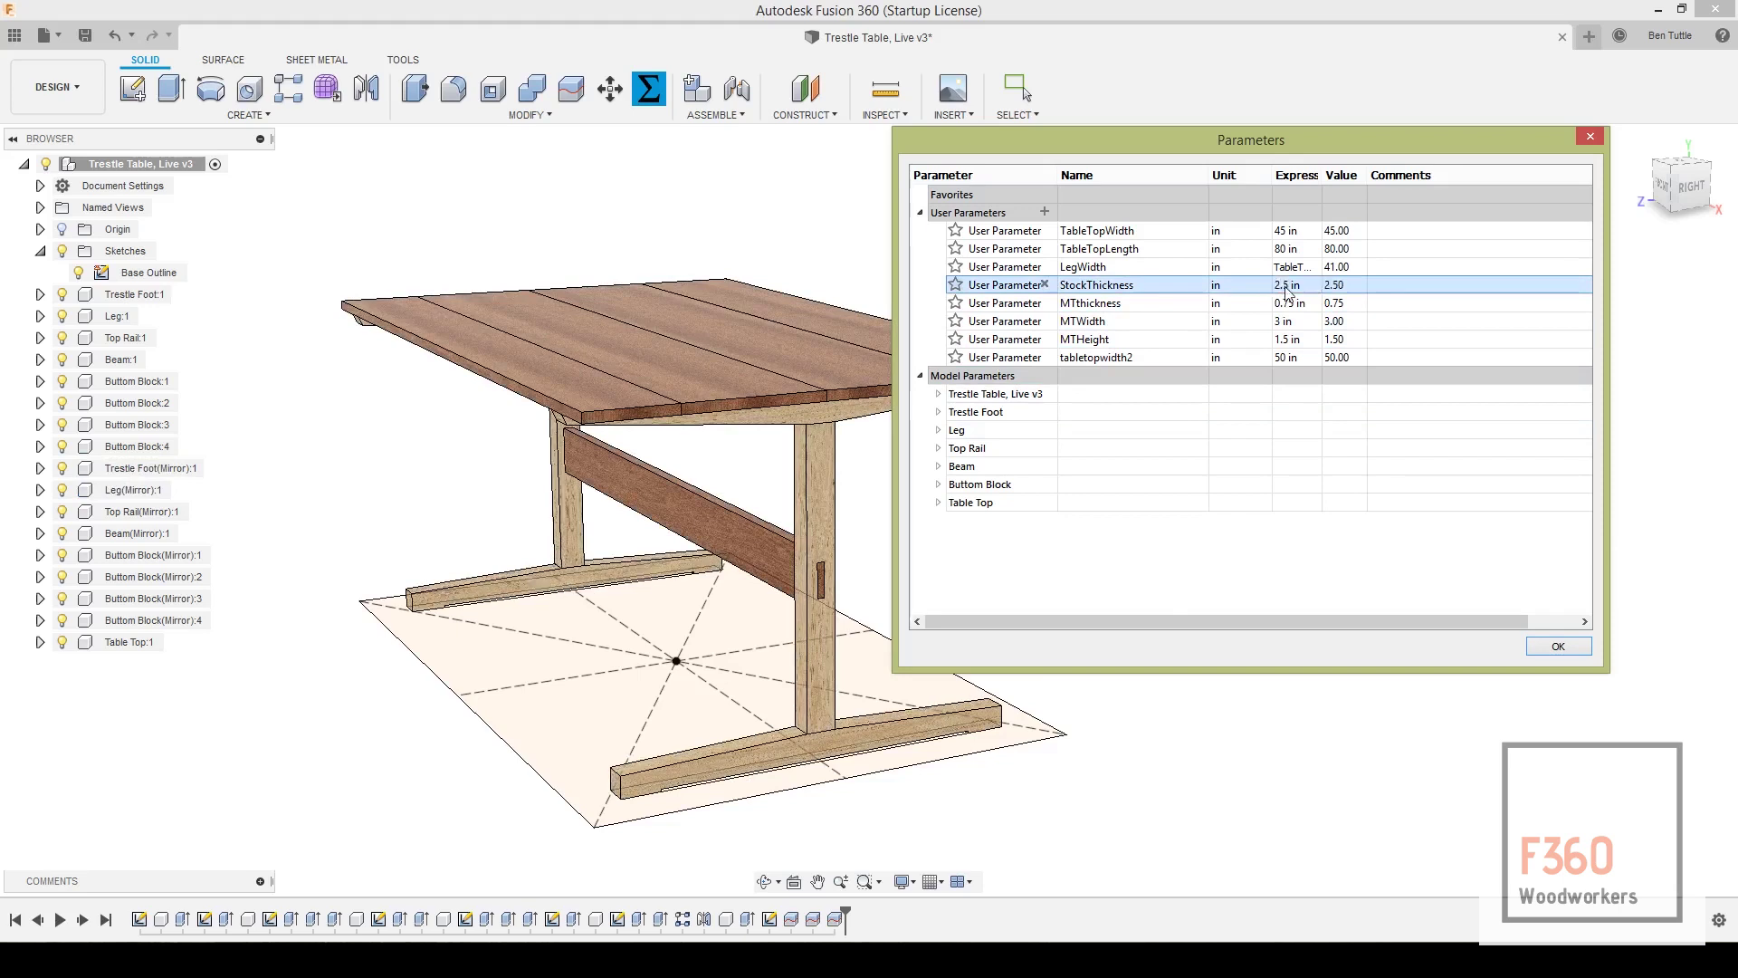
left_click(1555, 644)
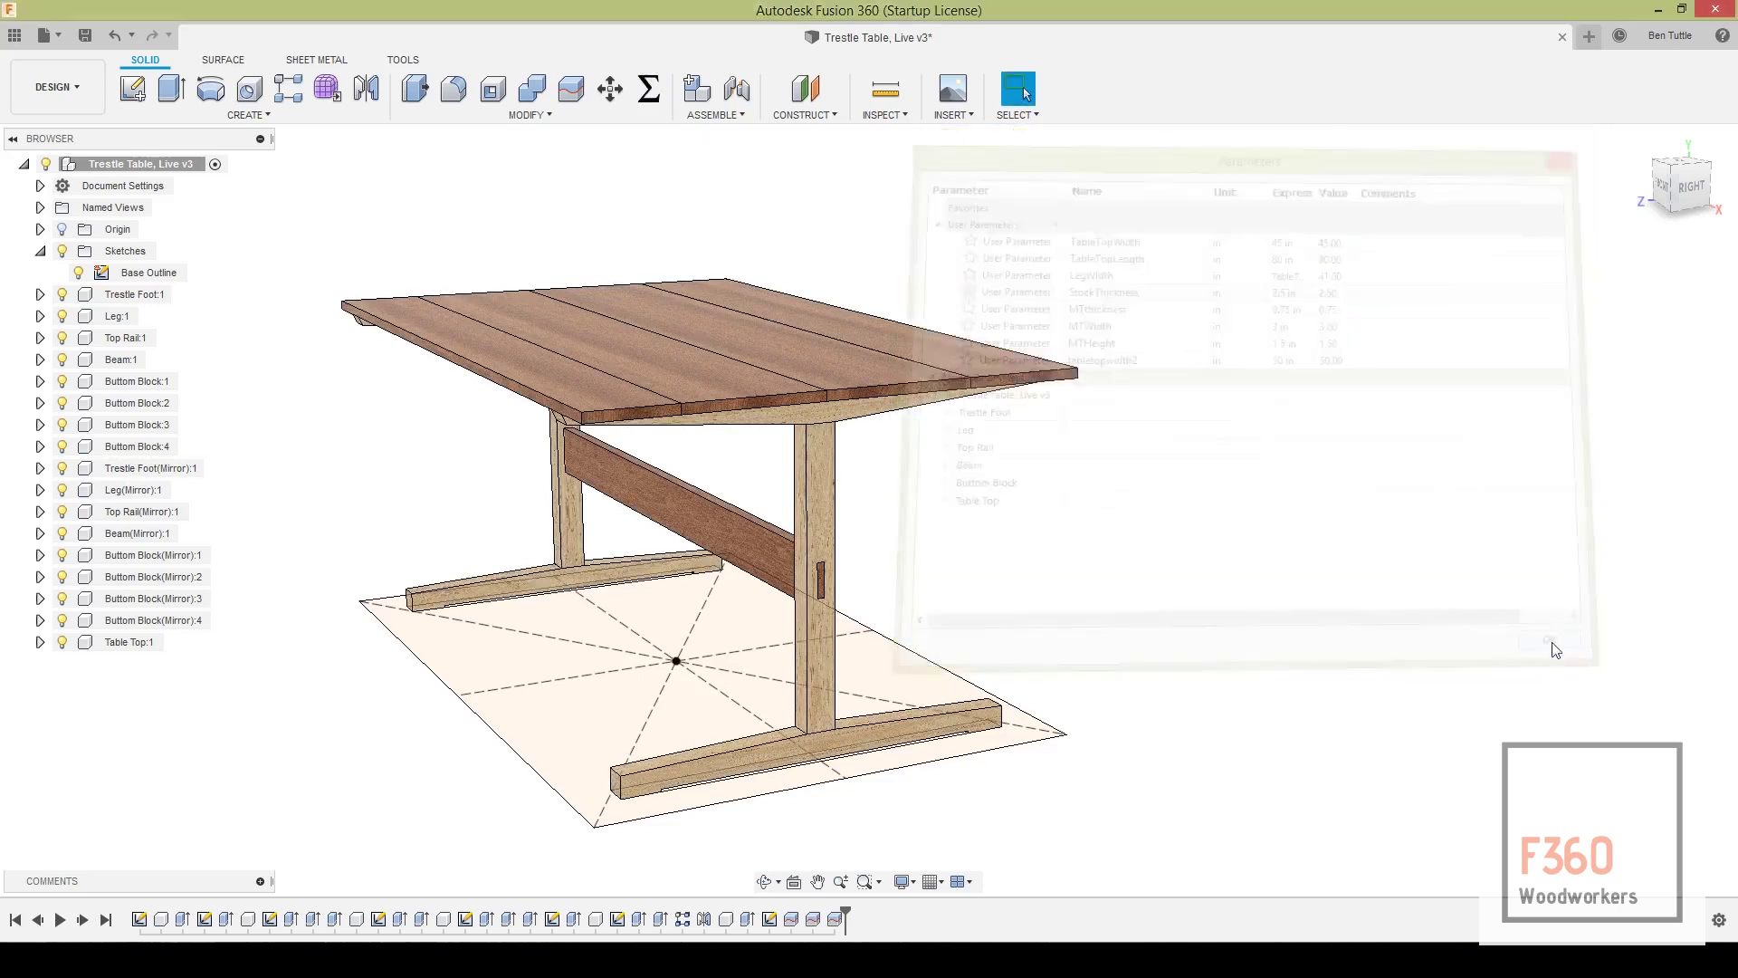
Hide the Base Outline sketch in the model and open that sketch for editing
left_click(145, 273)
left_click(1145, 308)
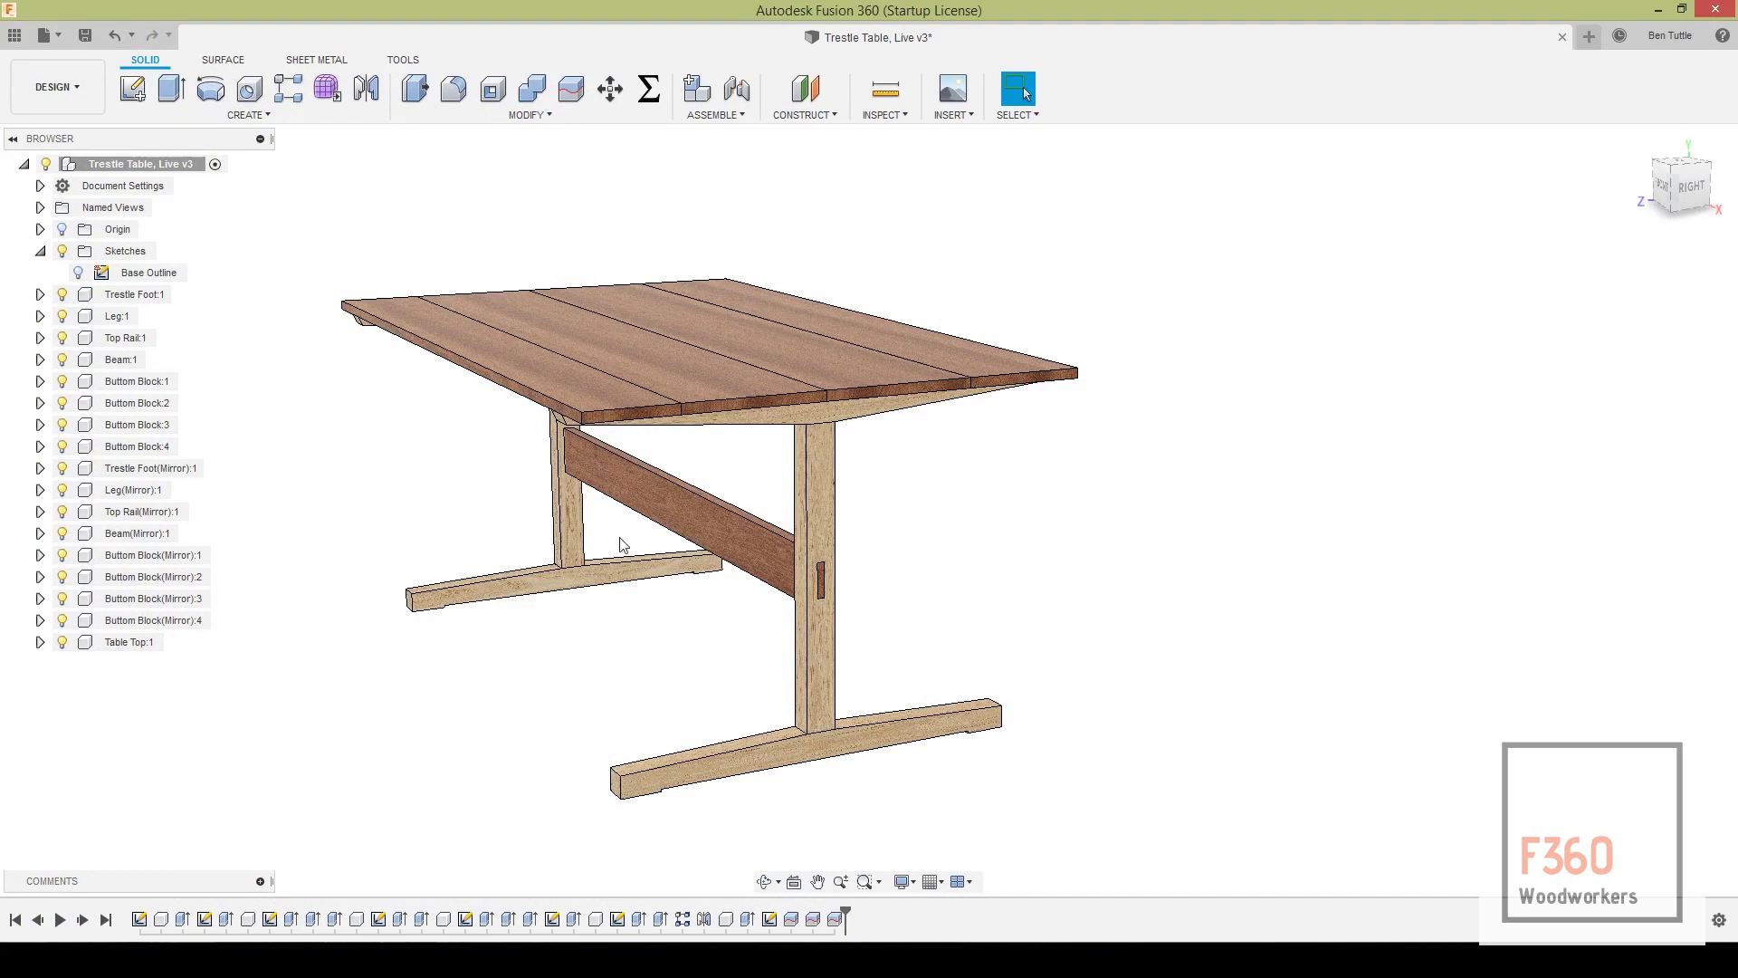
left_click(131, 274)
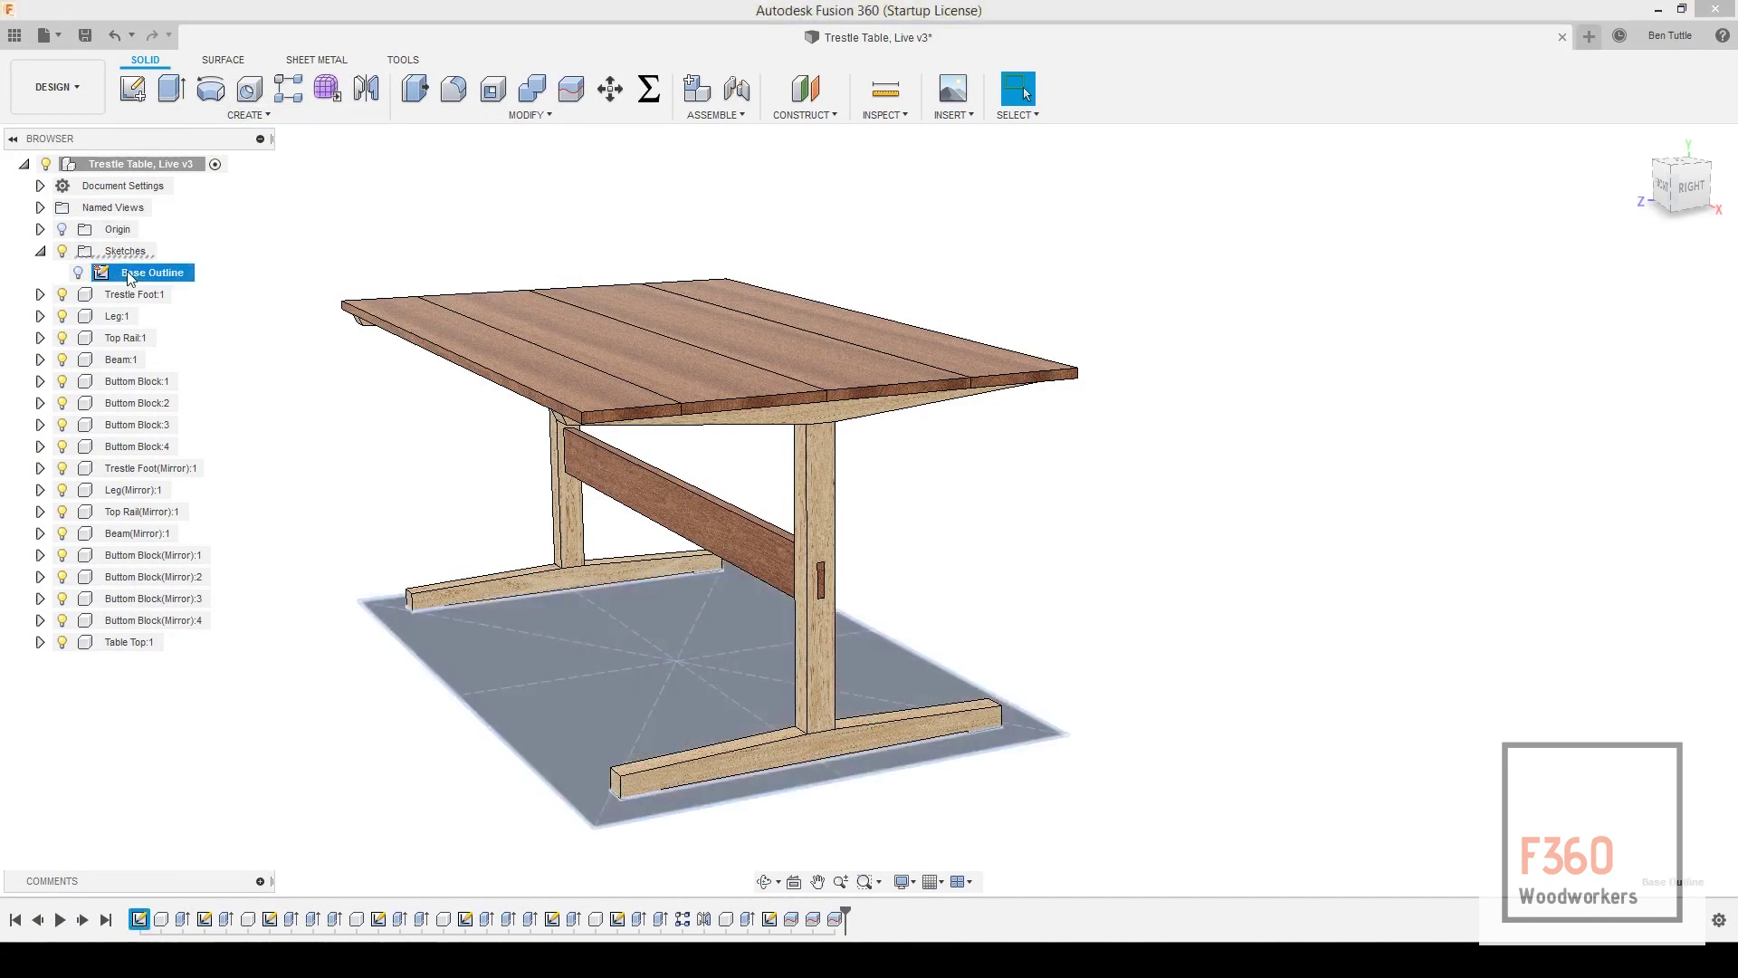
right_click(131, 275)
left_click(177, 337)
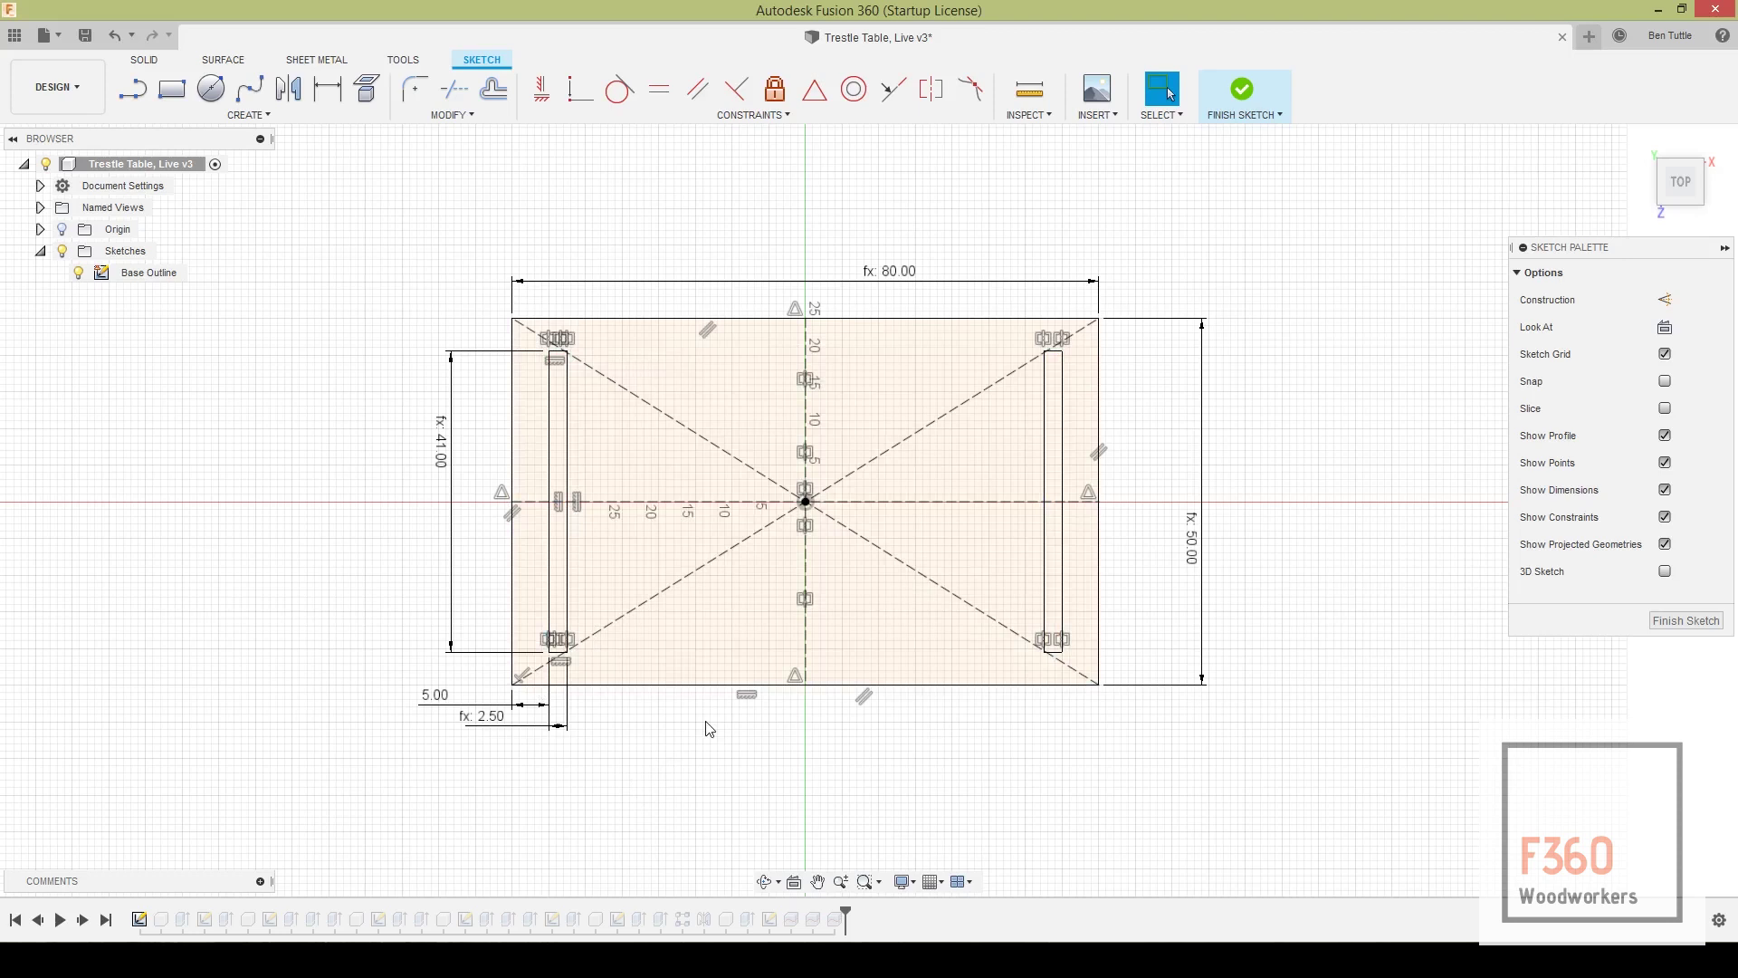
Delete the symmetry constraints that tie the right leg rectangle to the left one, and finish the sketch
mouse_move(415, 214)
left_mouse_down()
mouse_move(760, 421)
mouse_move(1264, 766)
left_mouse_up()
left_click(1268, 772)
left_click(1065, 682)
left_click(786, 585)
scroll(1073, 638, "up", 4)
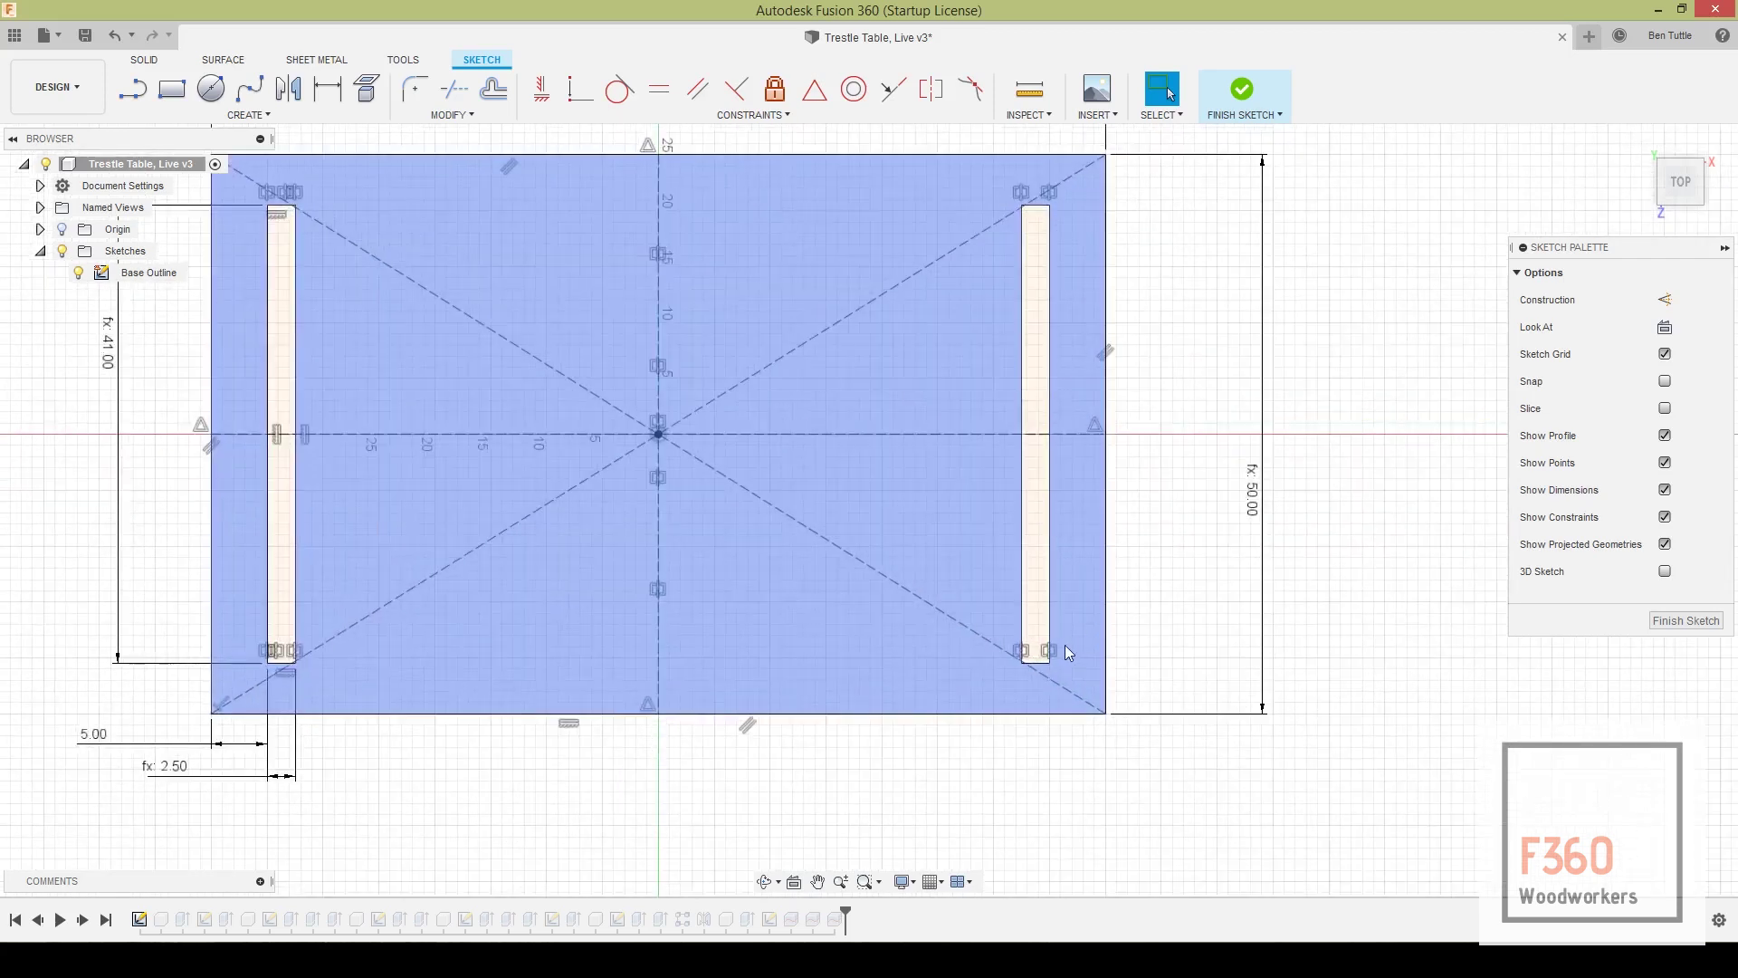
left_click(296, 660)
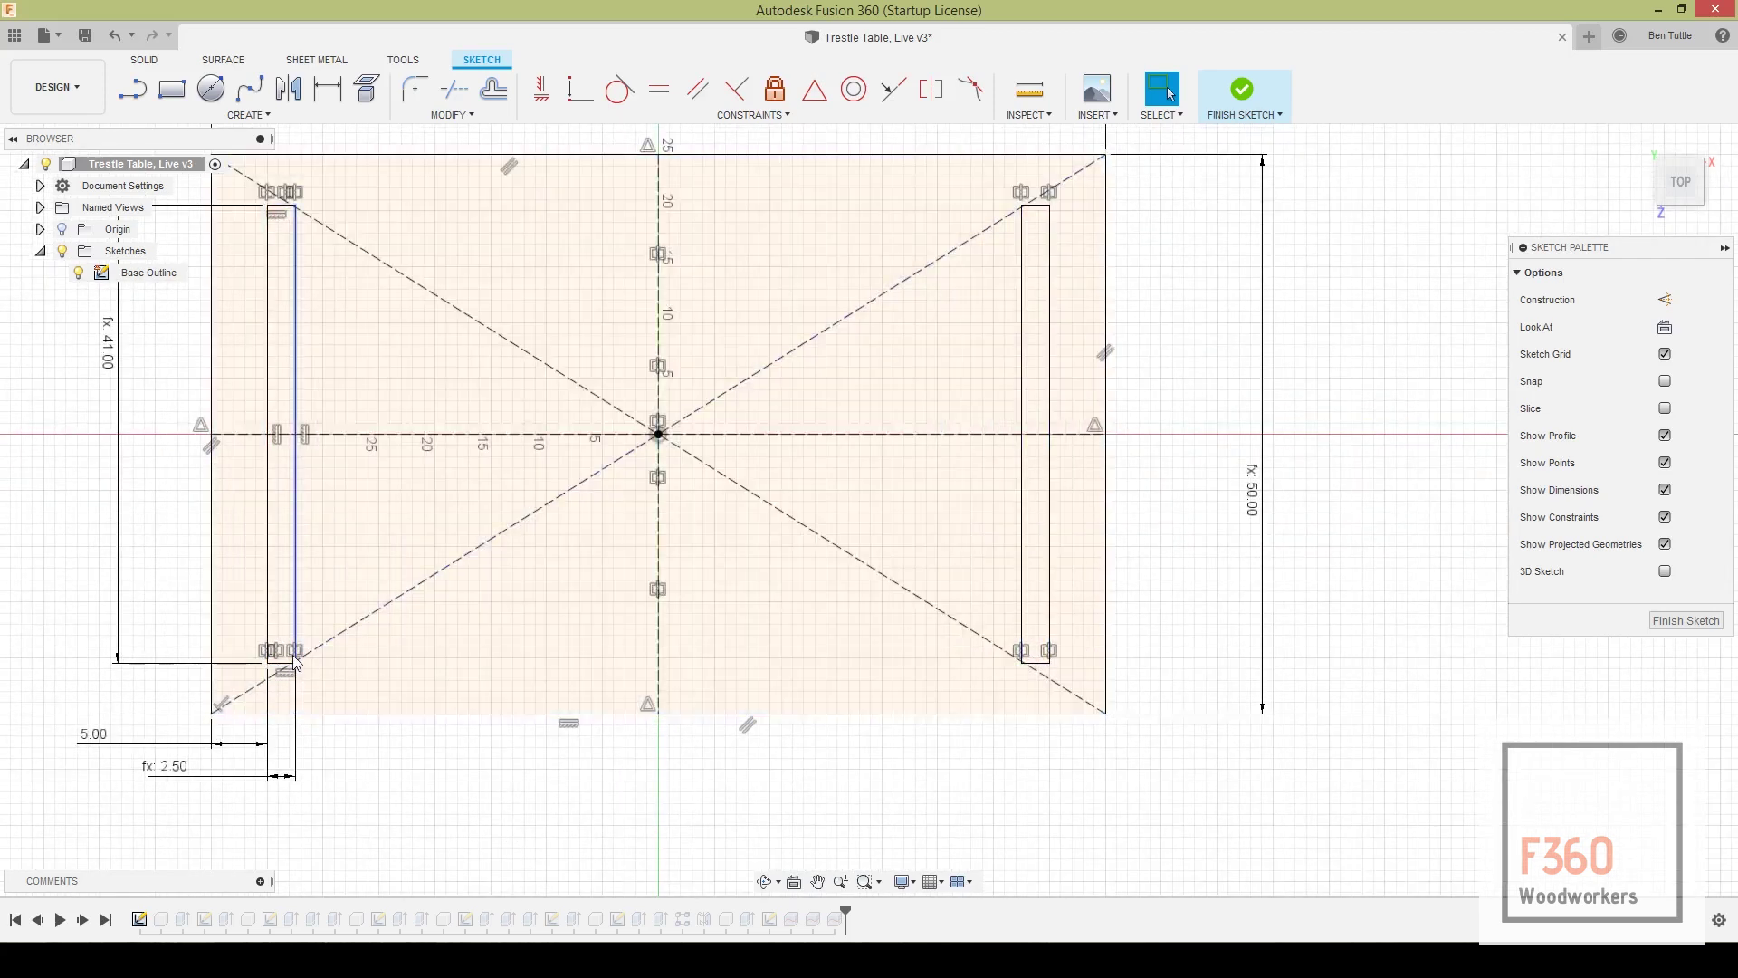
left_click(658, 657)
left_click(1054, 651)
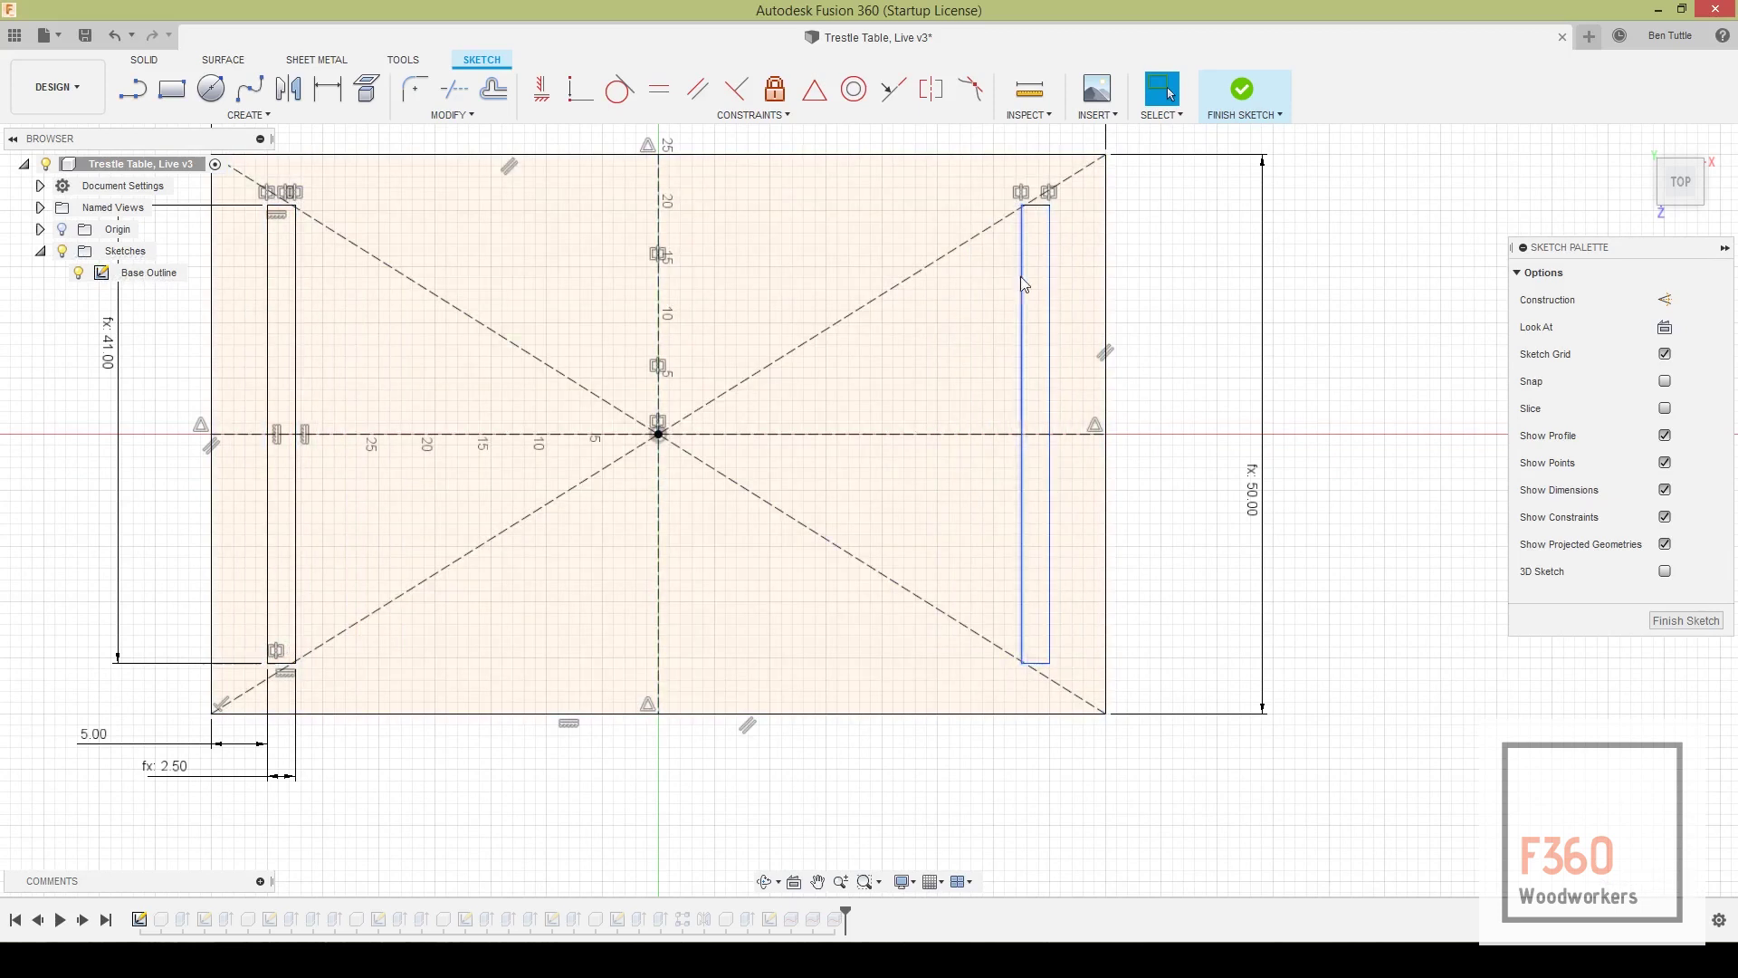
scroll(1354, 371, "down", 1)
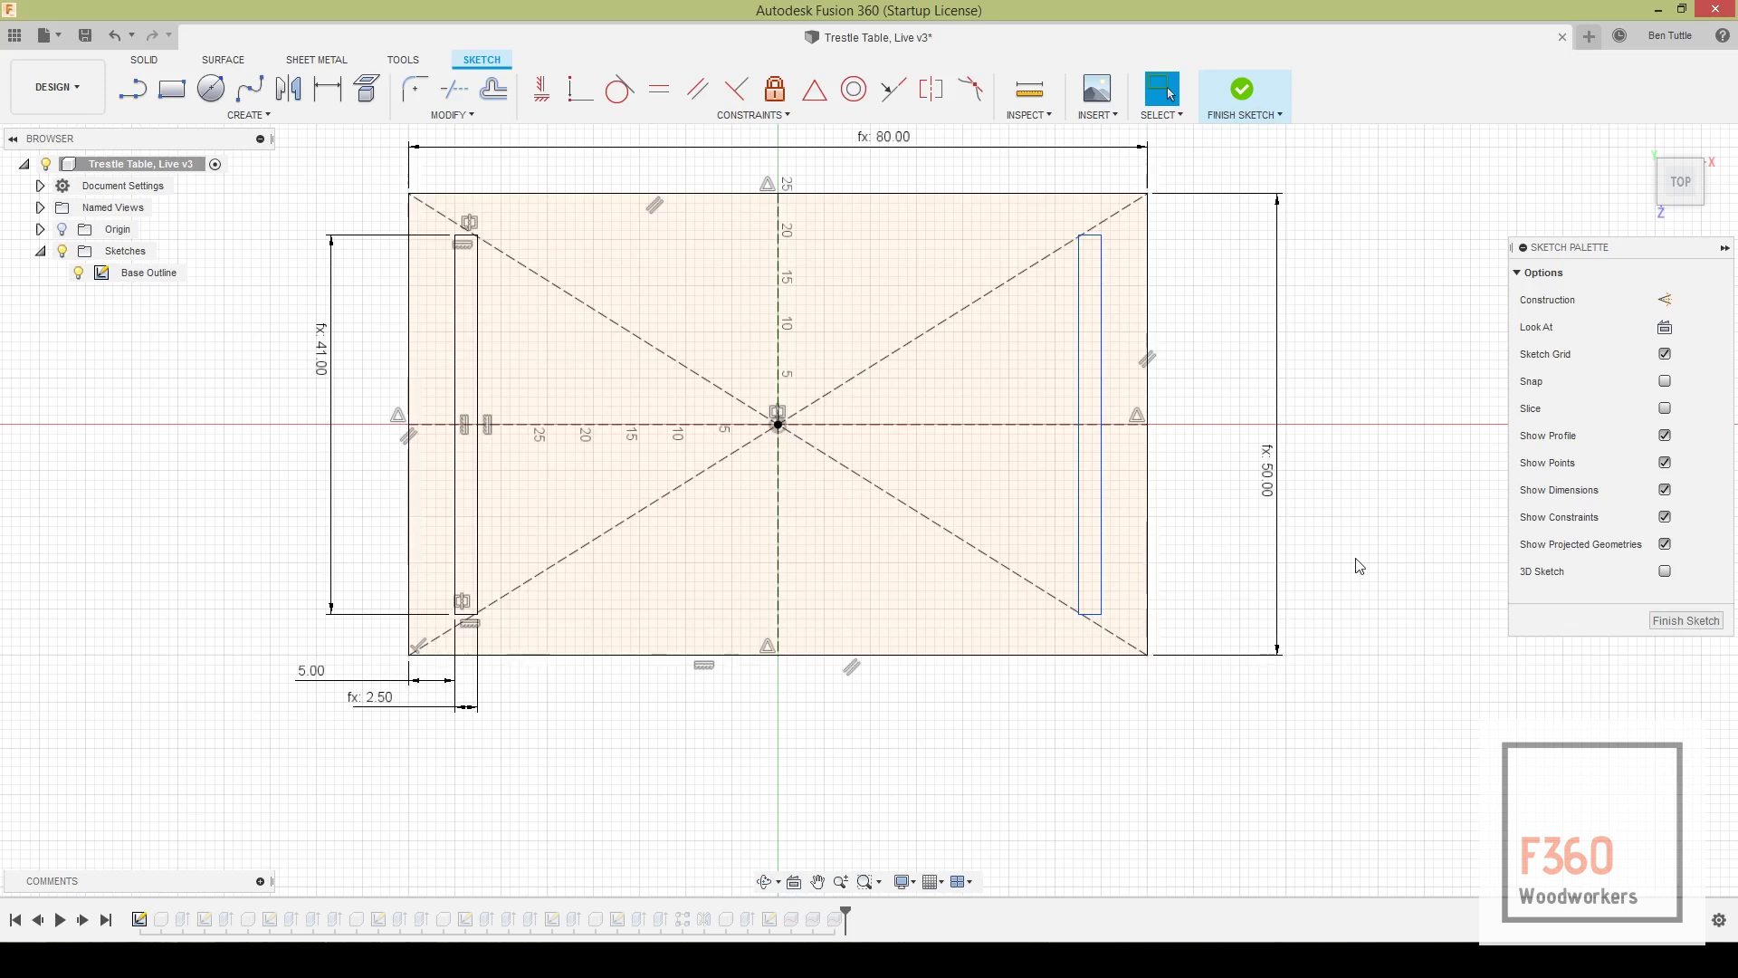
left_click(1686, 621)
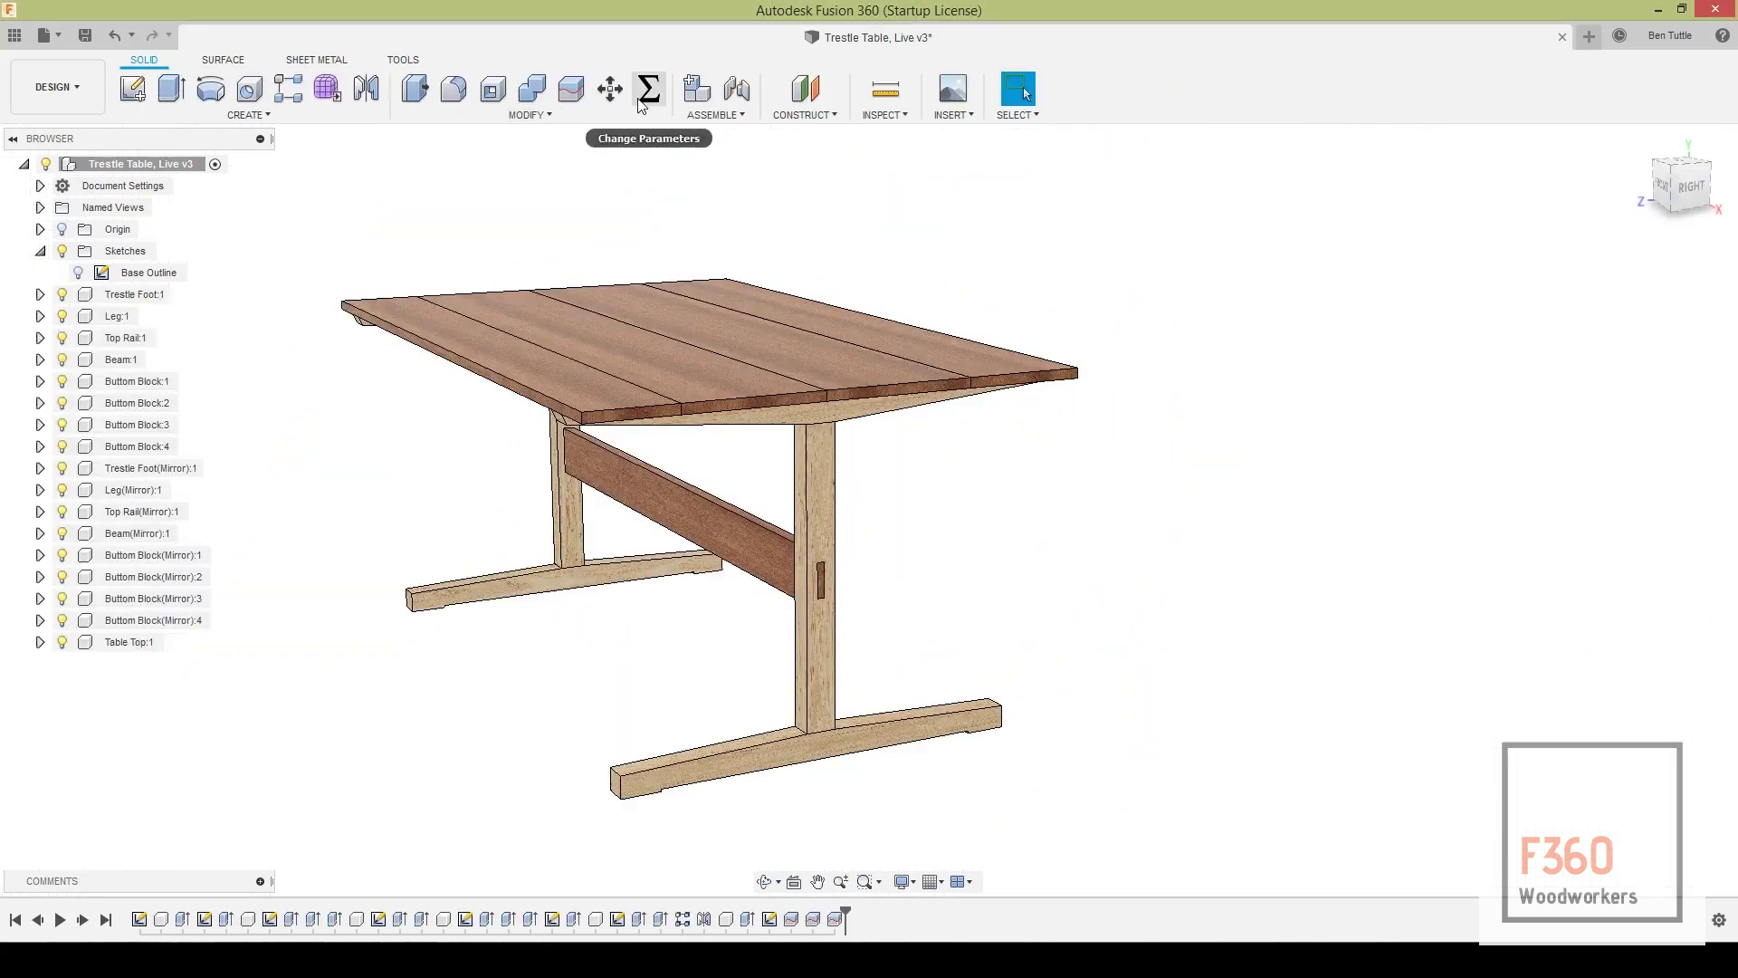
Set the user parameter TableTopLength to 90 in
left_click(639, 104)
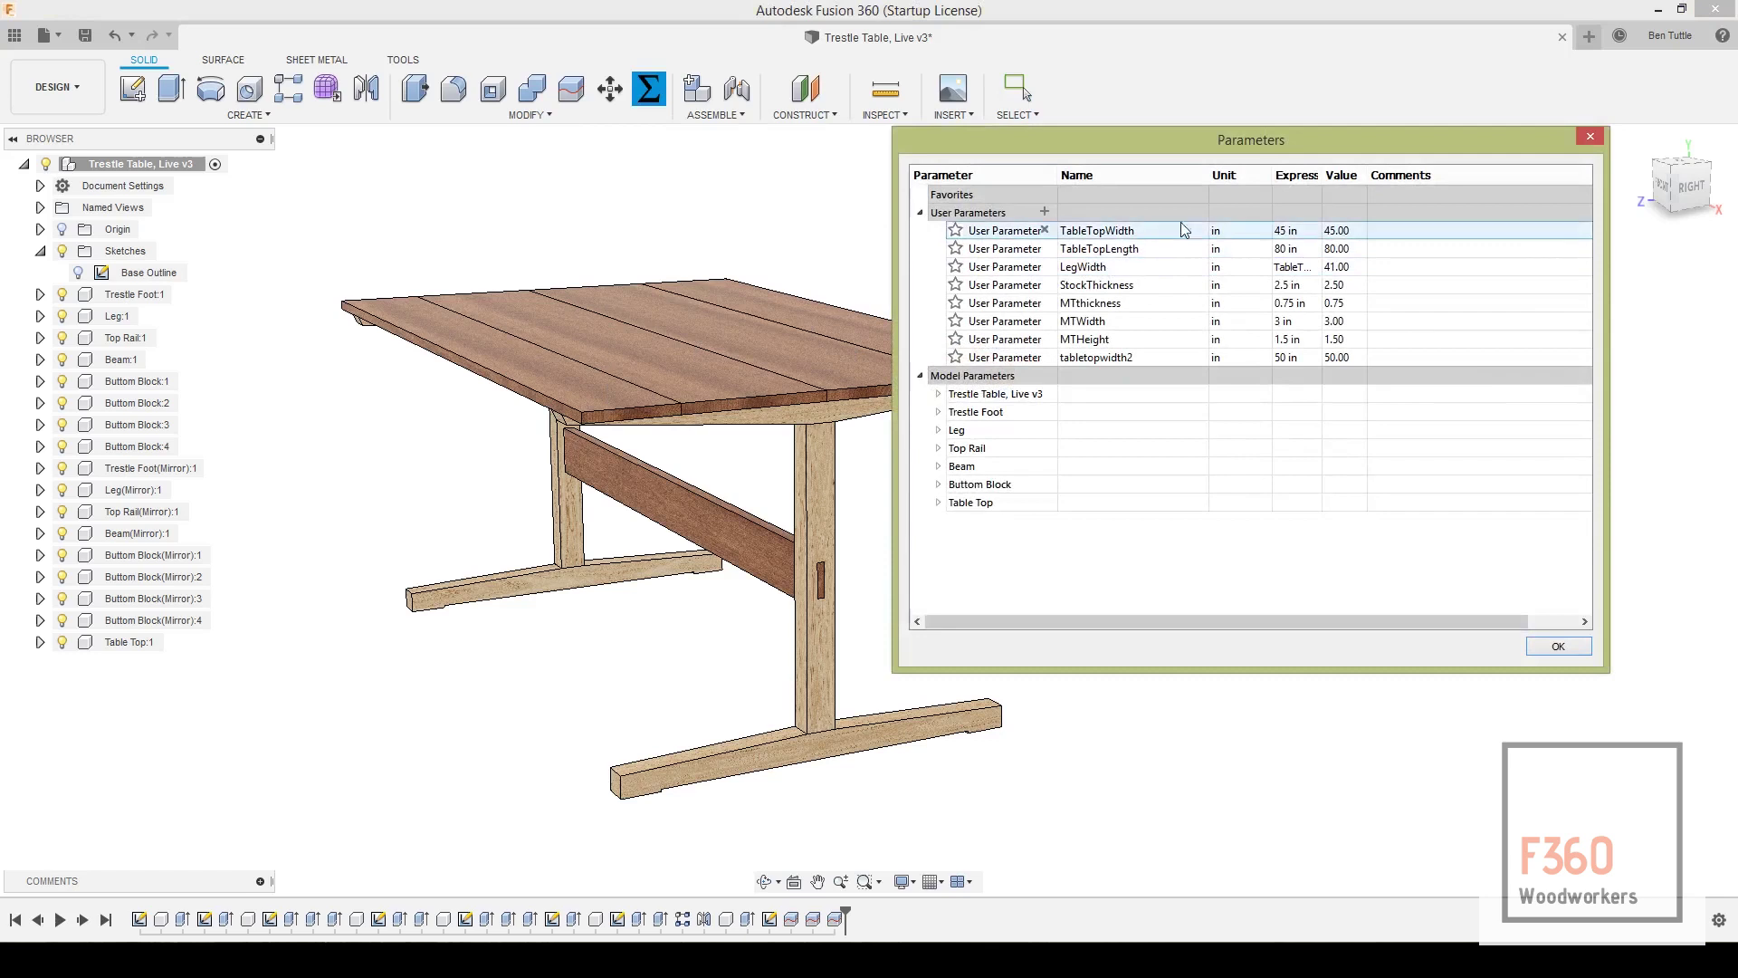
double_click(1279, 255)
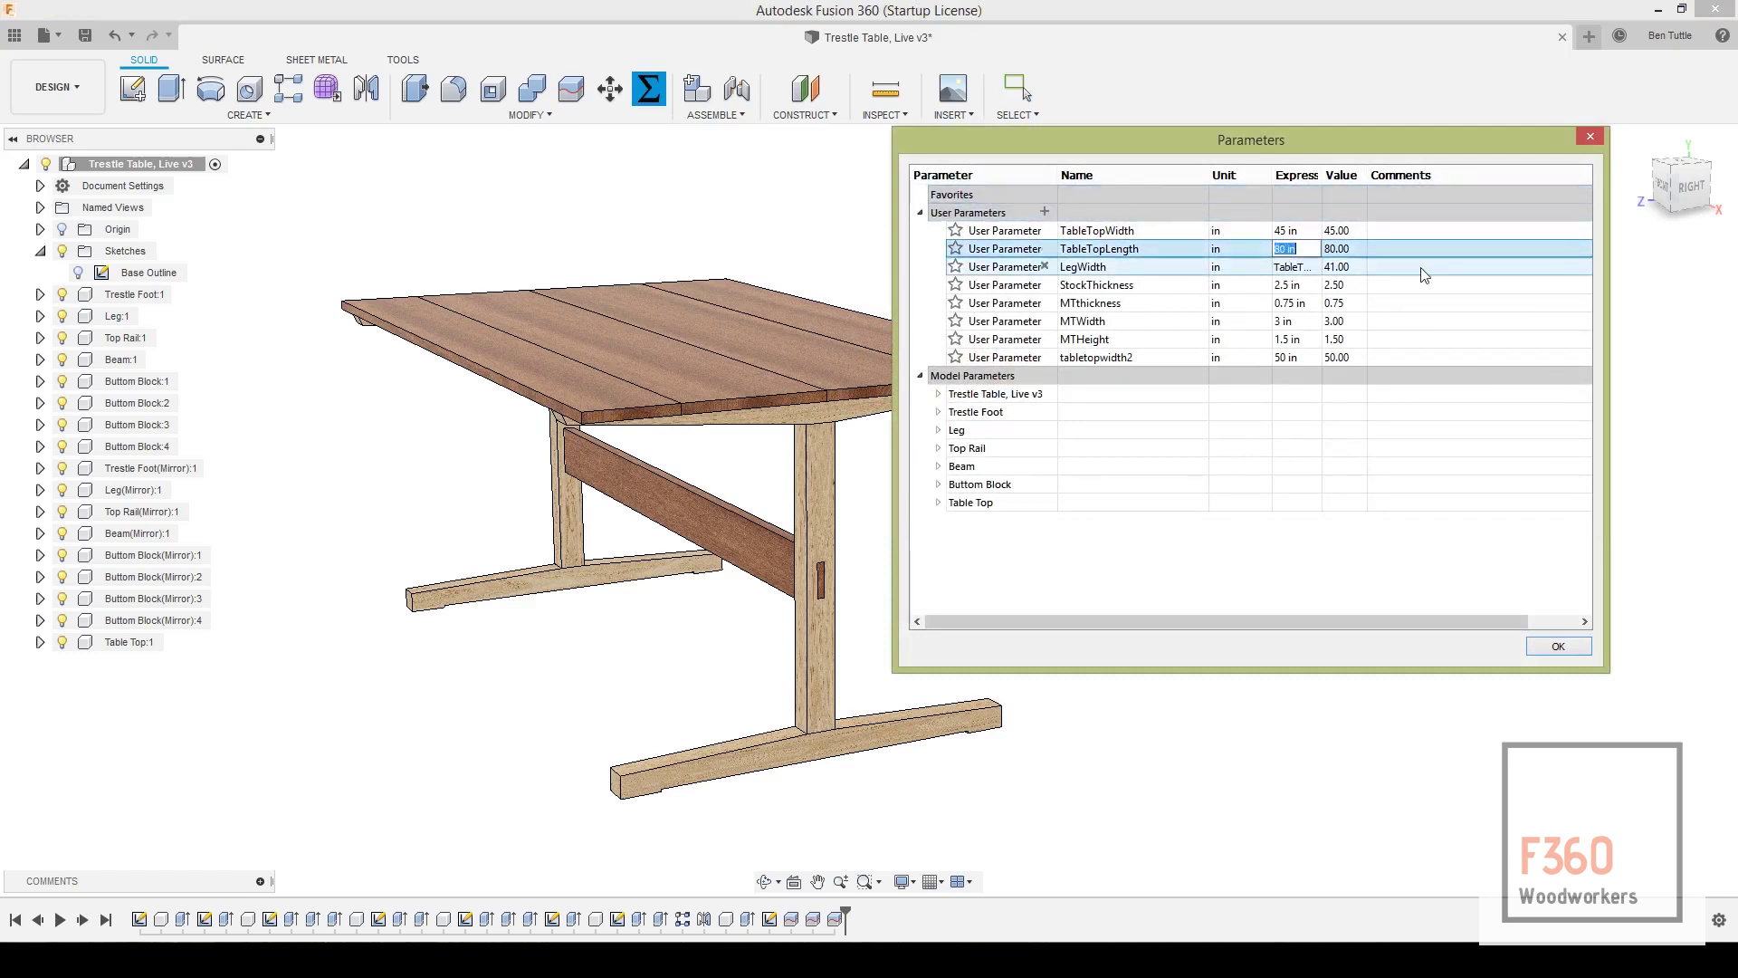
type("90")
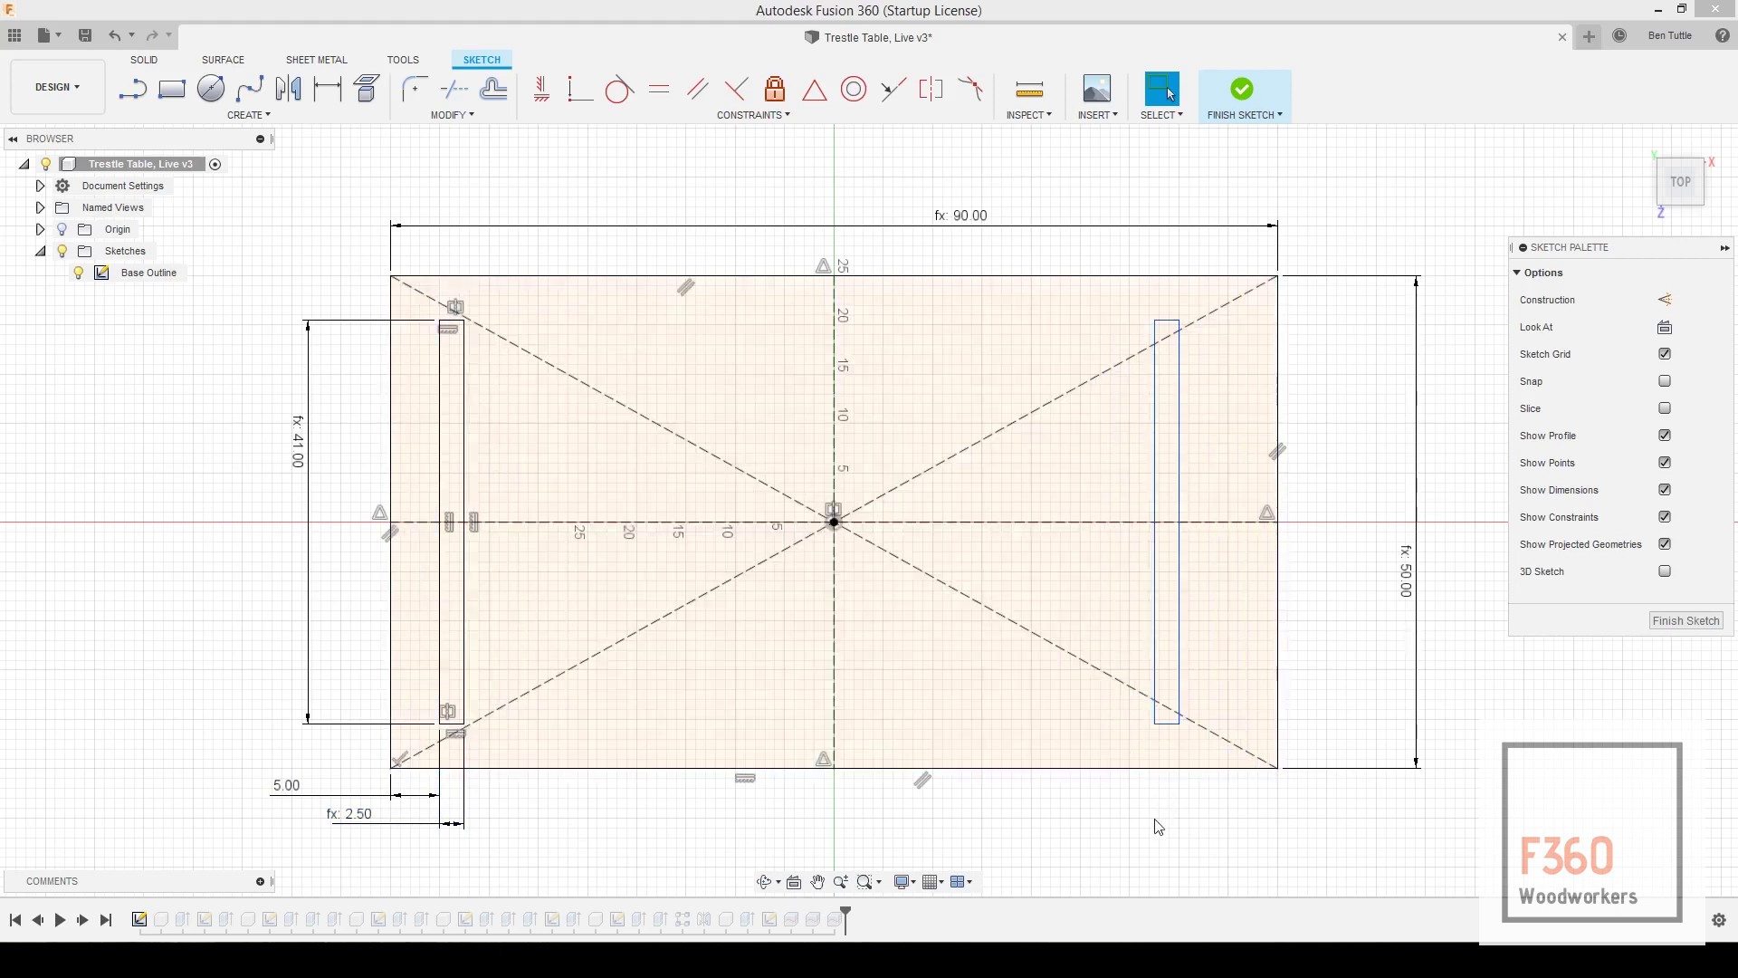
Make the inner and outer long edges of the two leg rectangles symmetric about the sketch's vertical centre line
left_click(932, 89)
left_click(1155, 412)
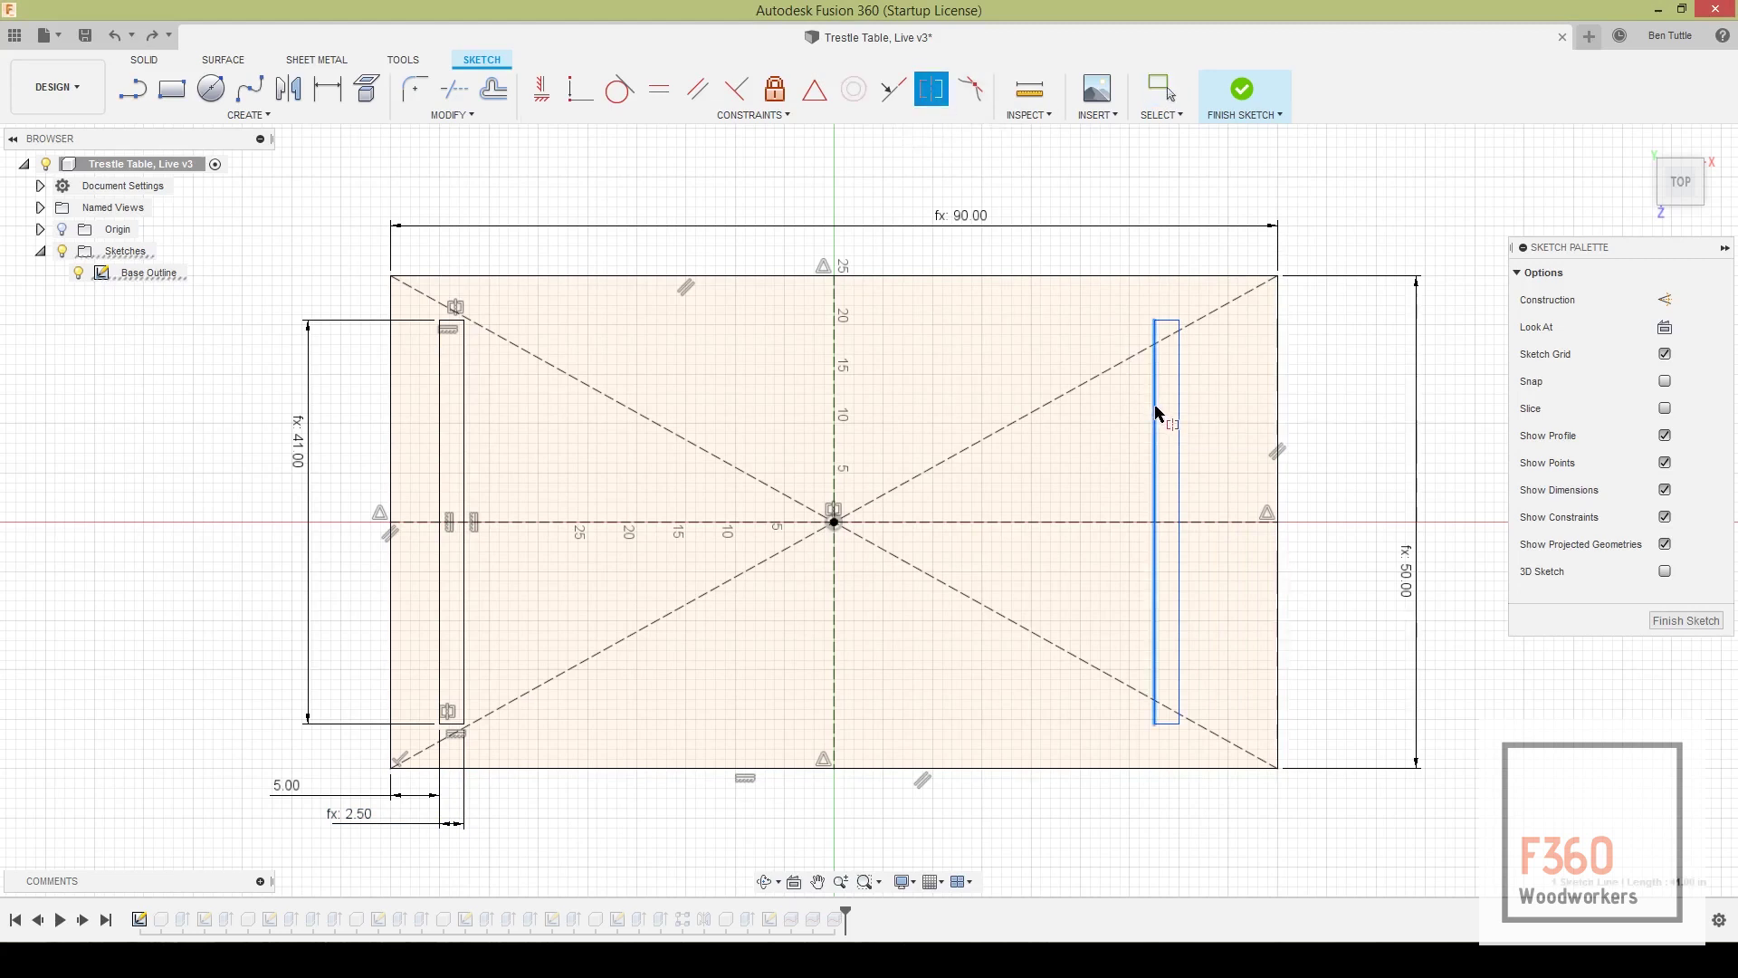
left_click(465, 438)
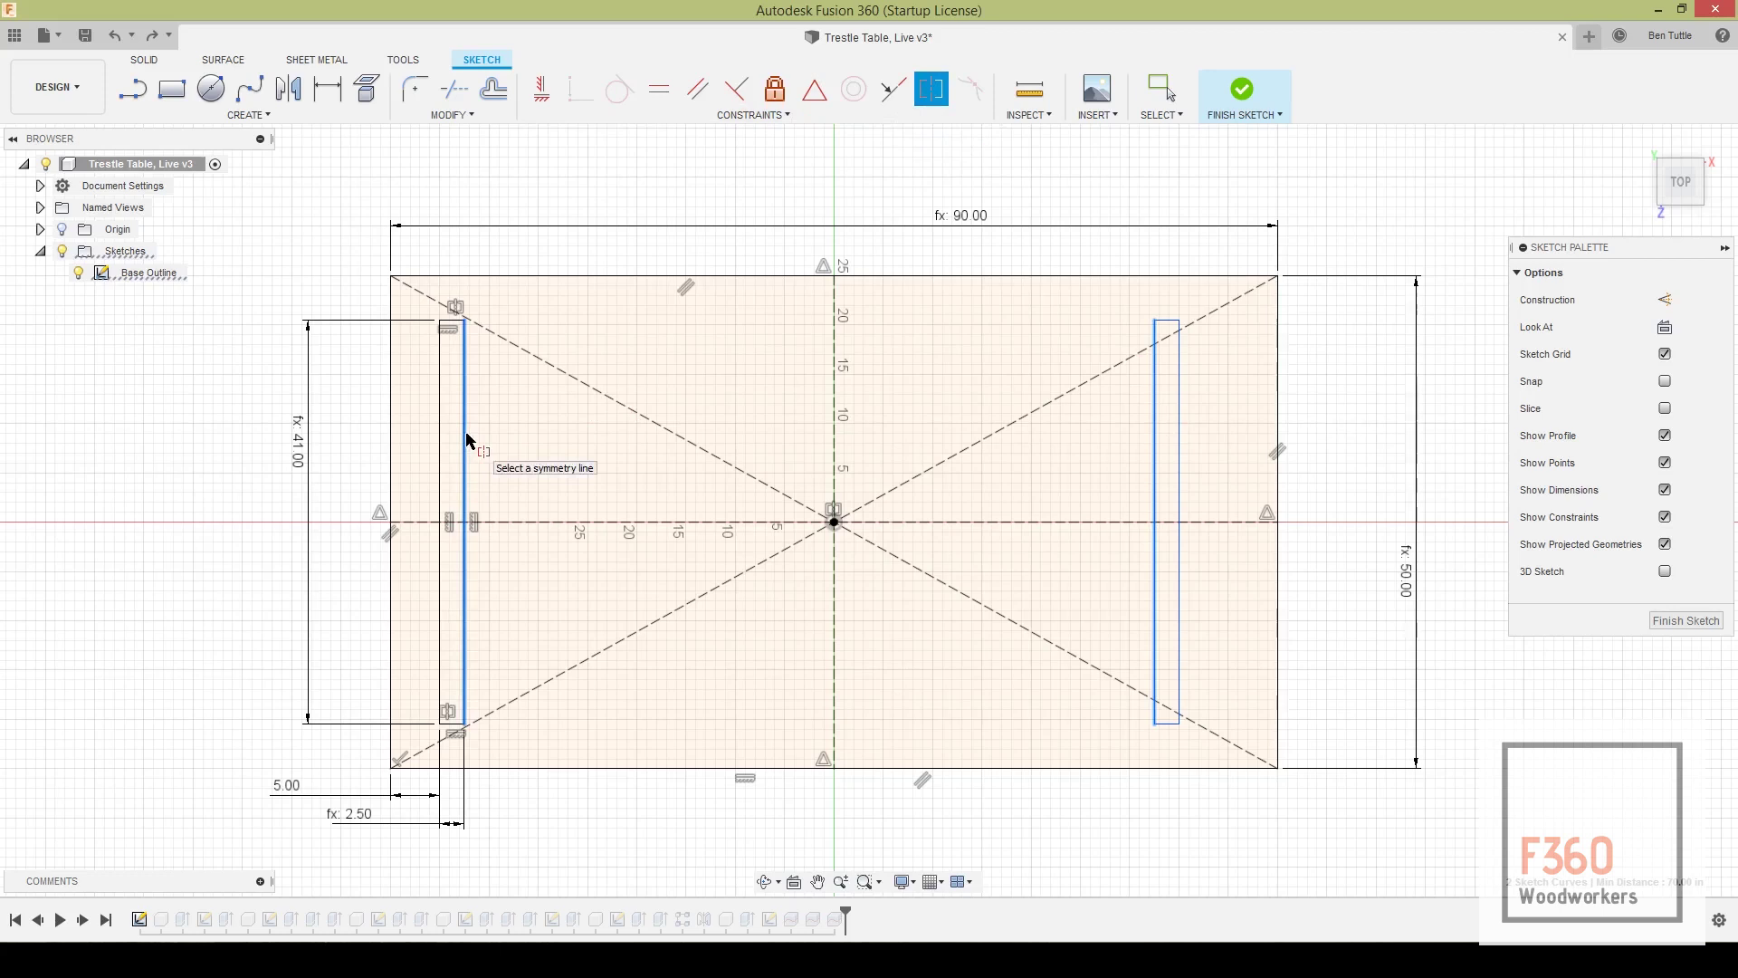
left_click(834, 453)
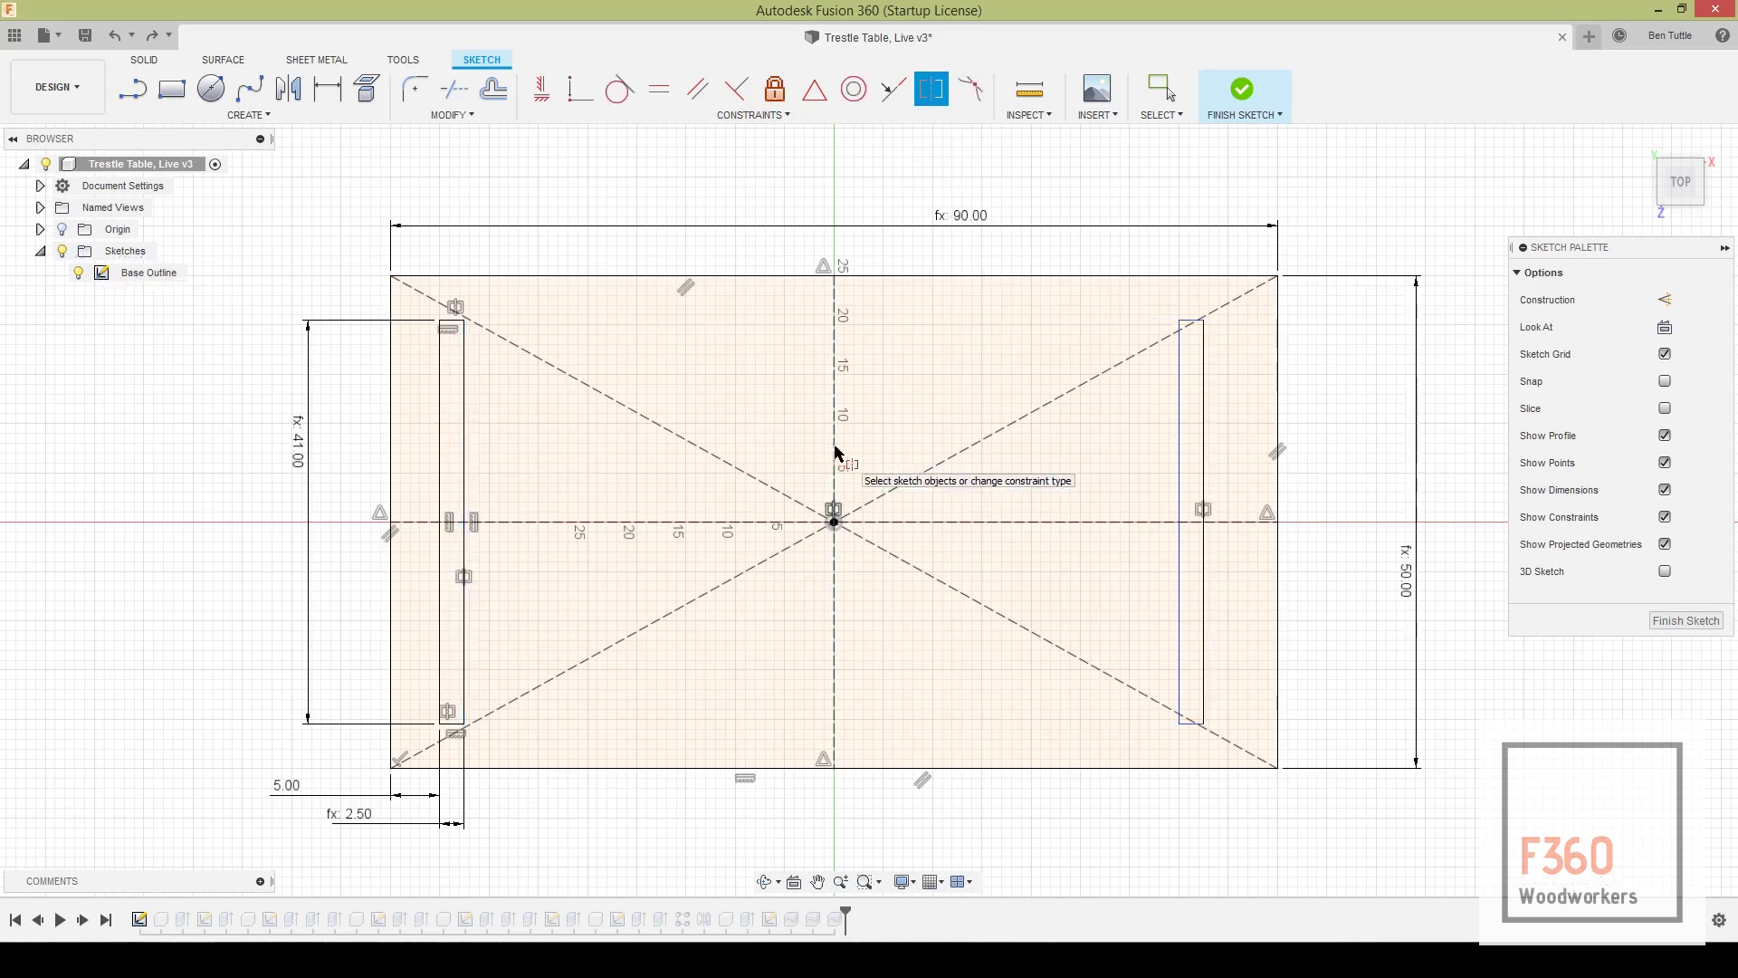
left_click(1179, 444)
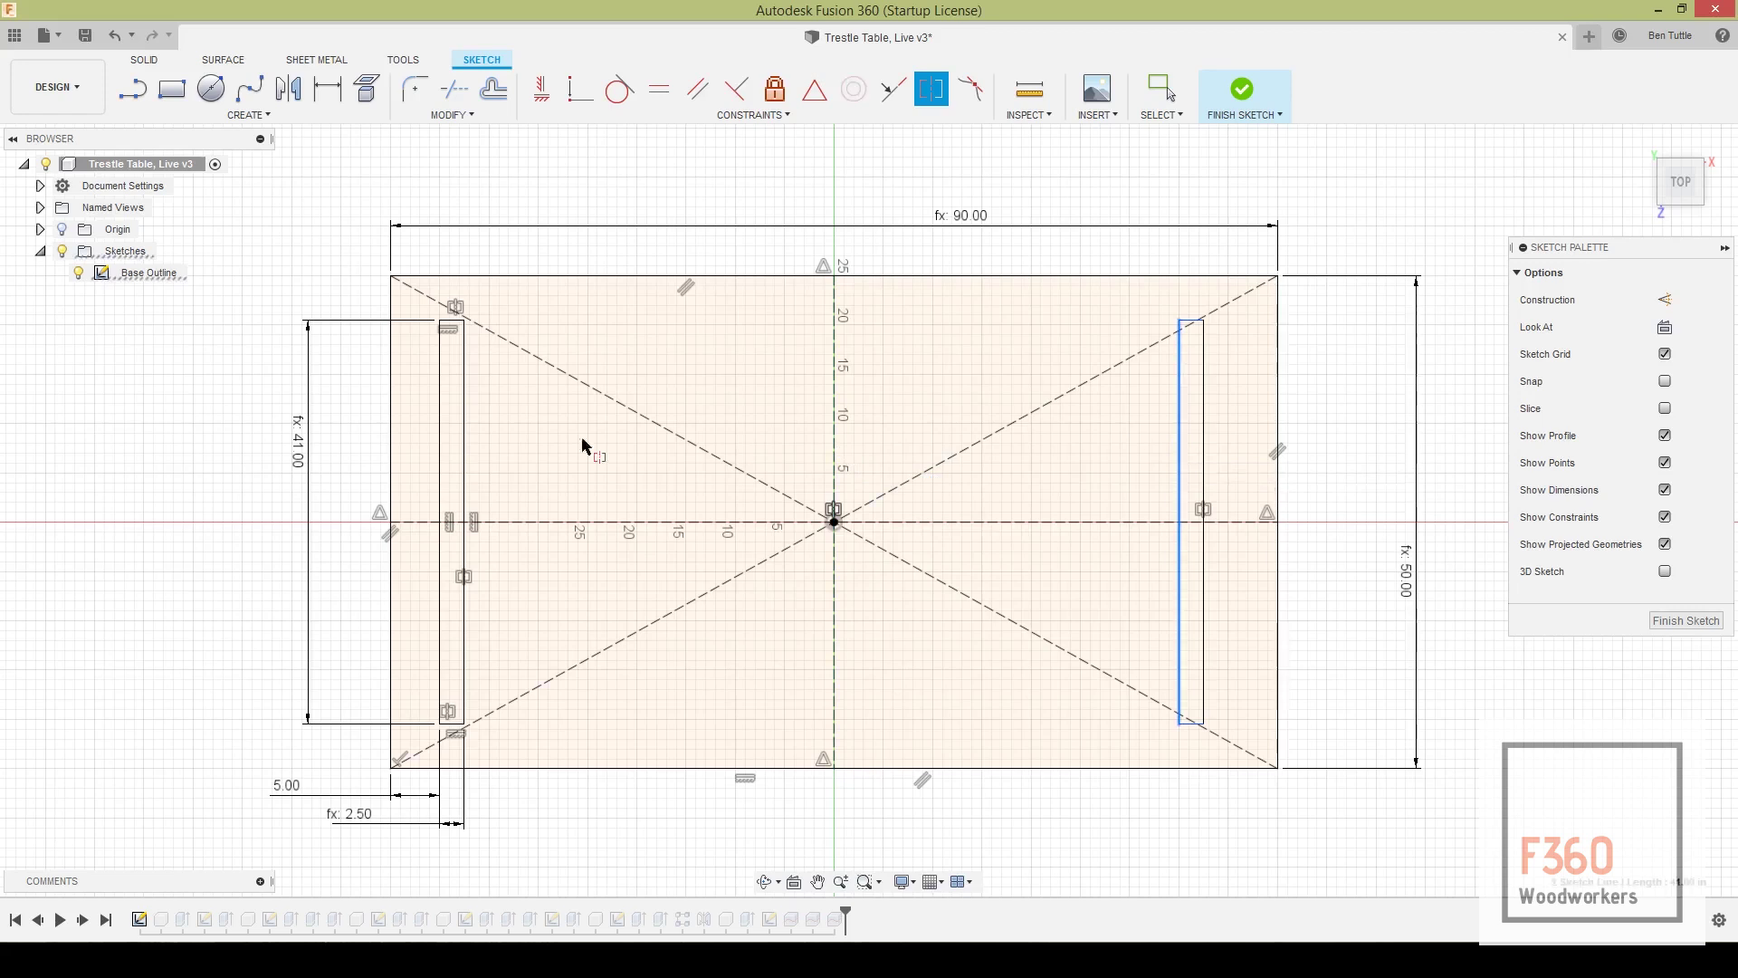
left_click(441, 453)
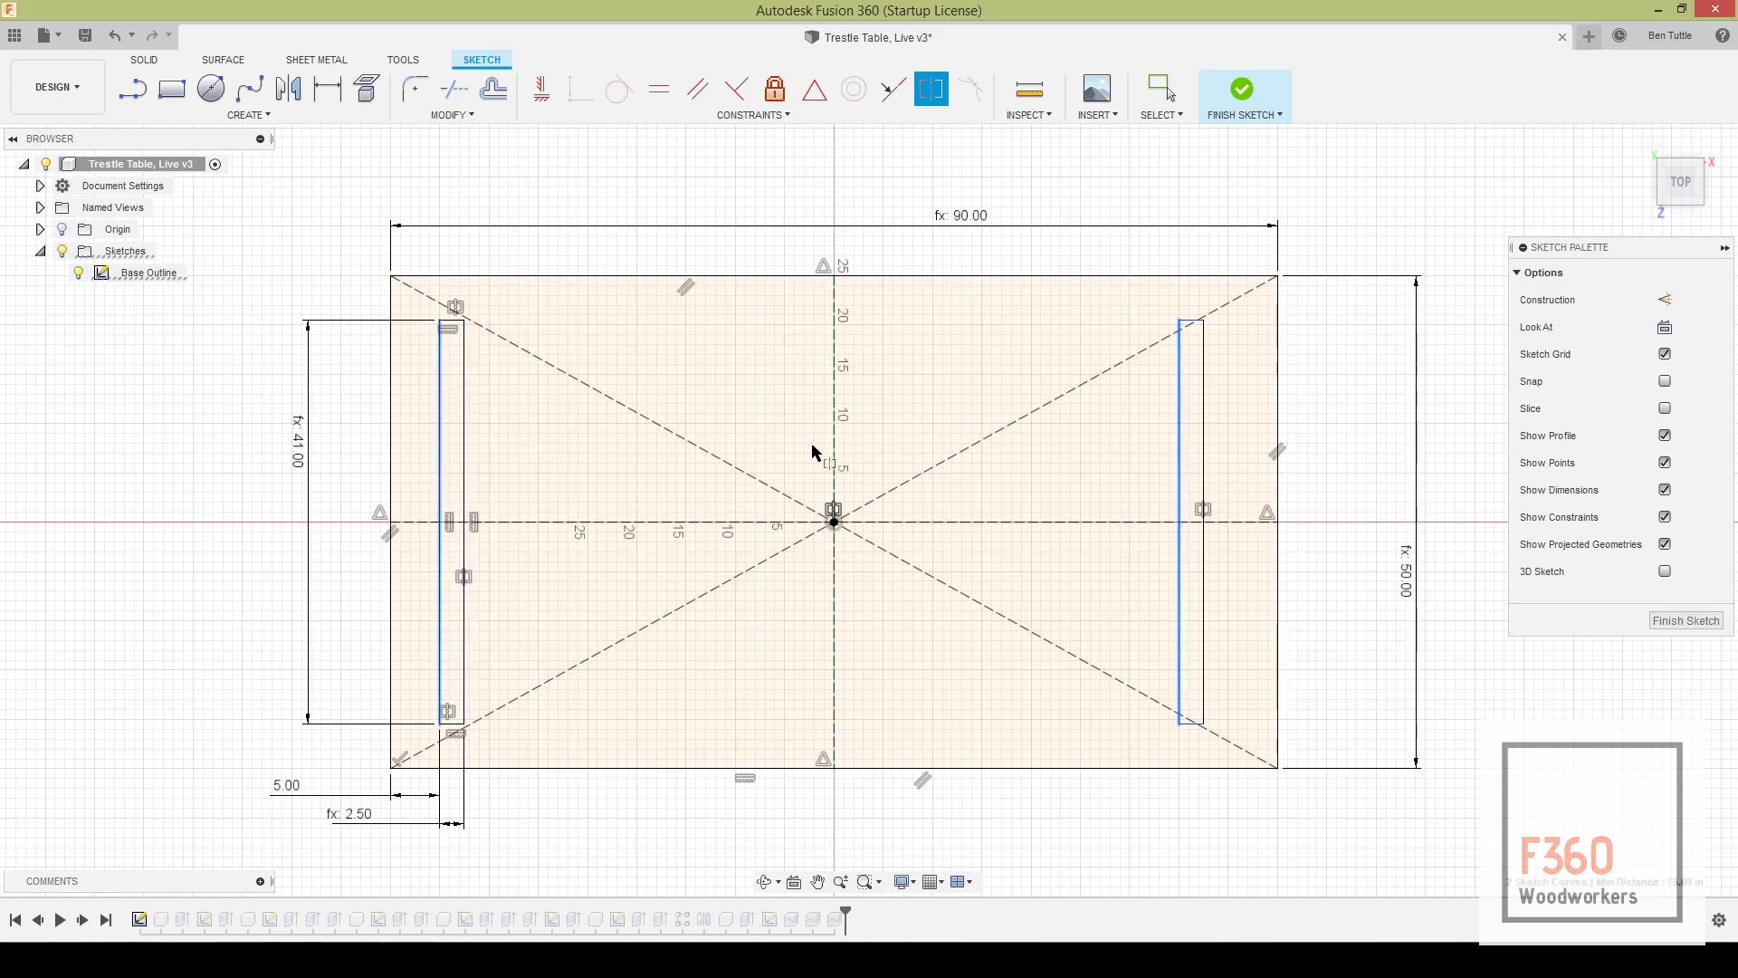
left_click(835, 453)
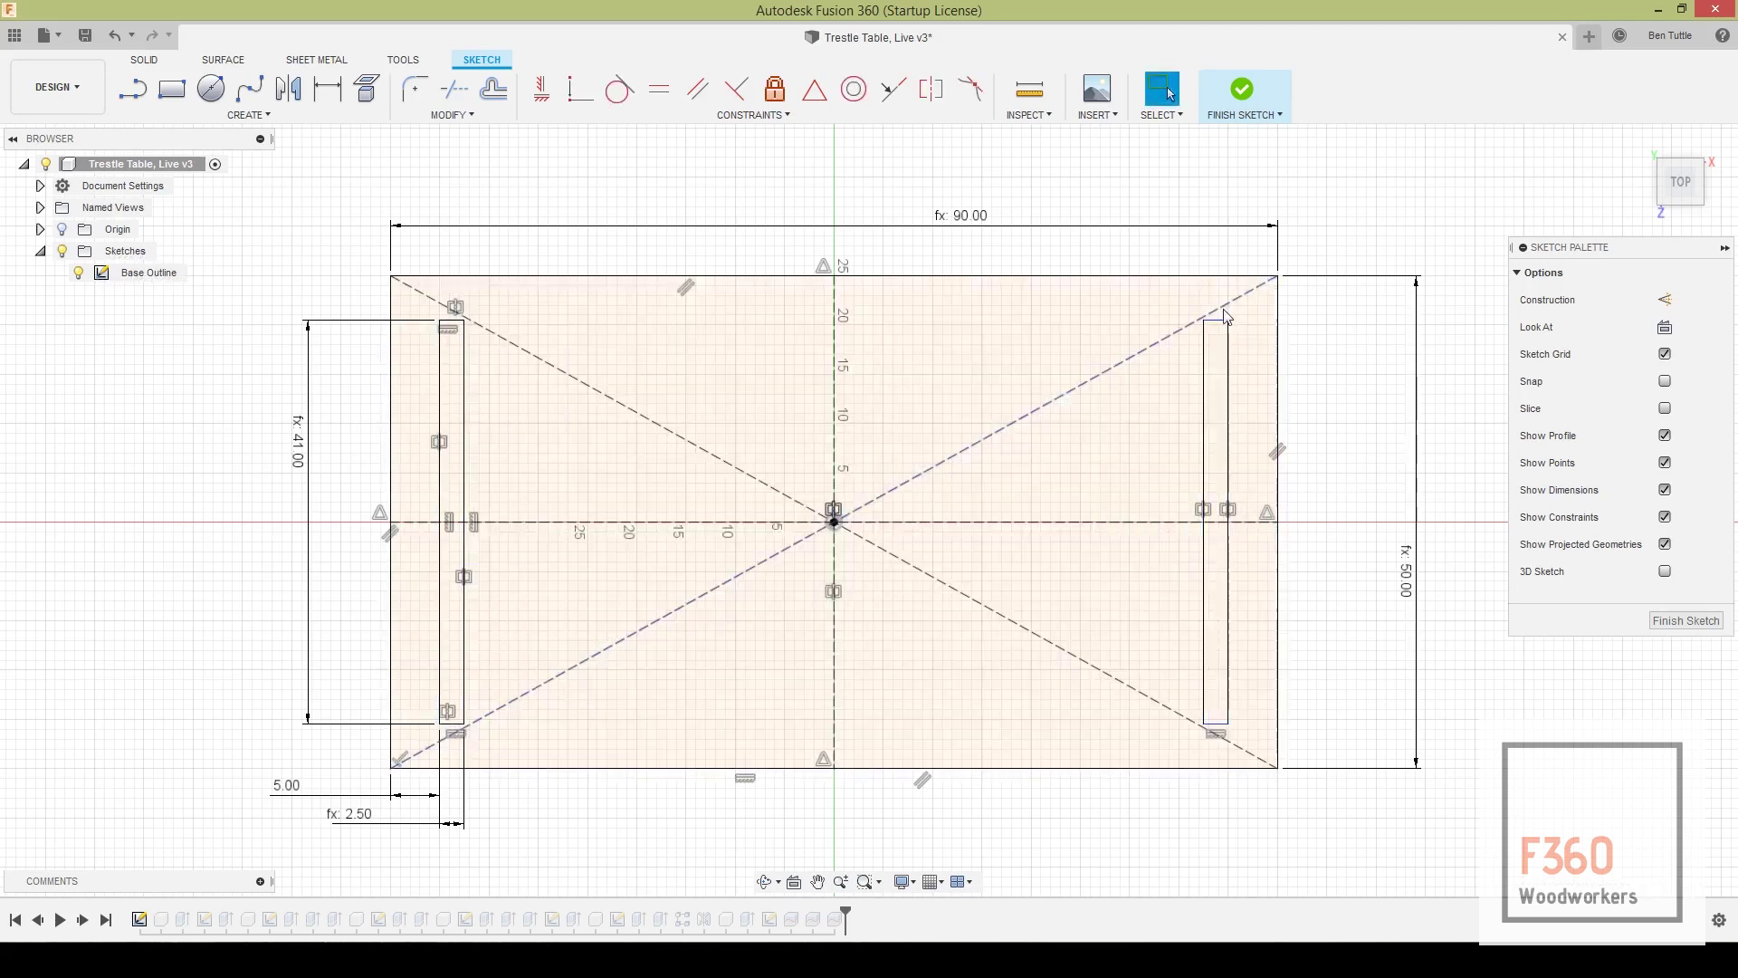
Shorten the right leg rectangle freely by moving its upper and lower short edges inward
mouse_move(1216, 320)
left_mouse_down()
mouse_move(1216, 376)
mouse_move(1217, 354)
left_mouse_up()
mouse_move(1215, 748)
left_mouse_down()
mouse_move(1216, 688)
mouse_move(1216, 721)
left_mouse_up()
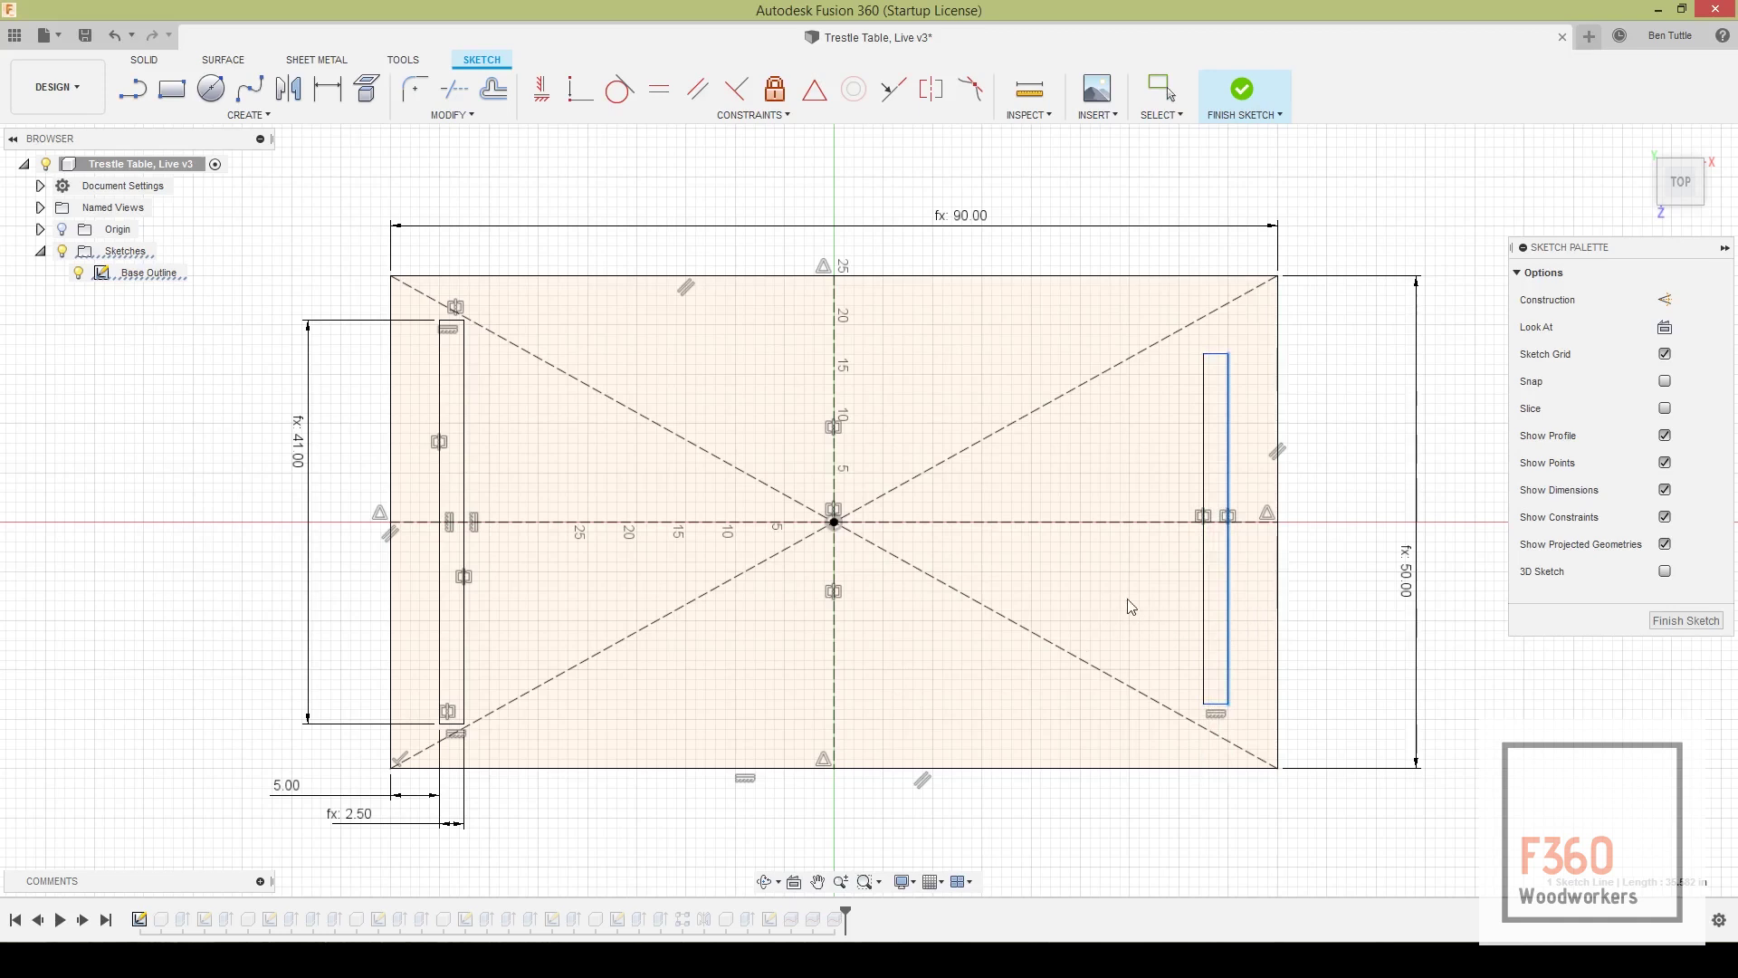
left_click(1355, 831)
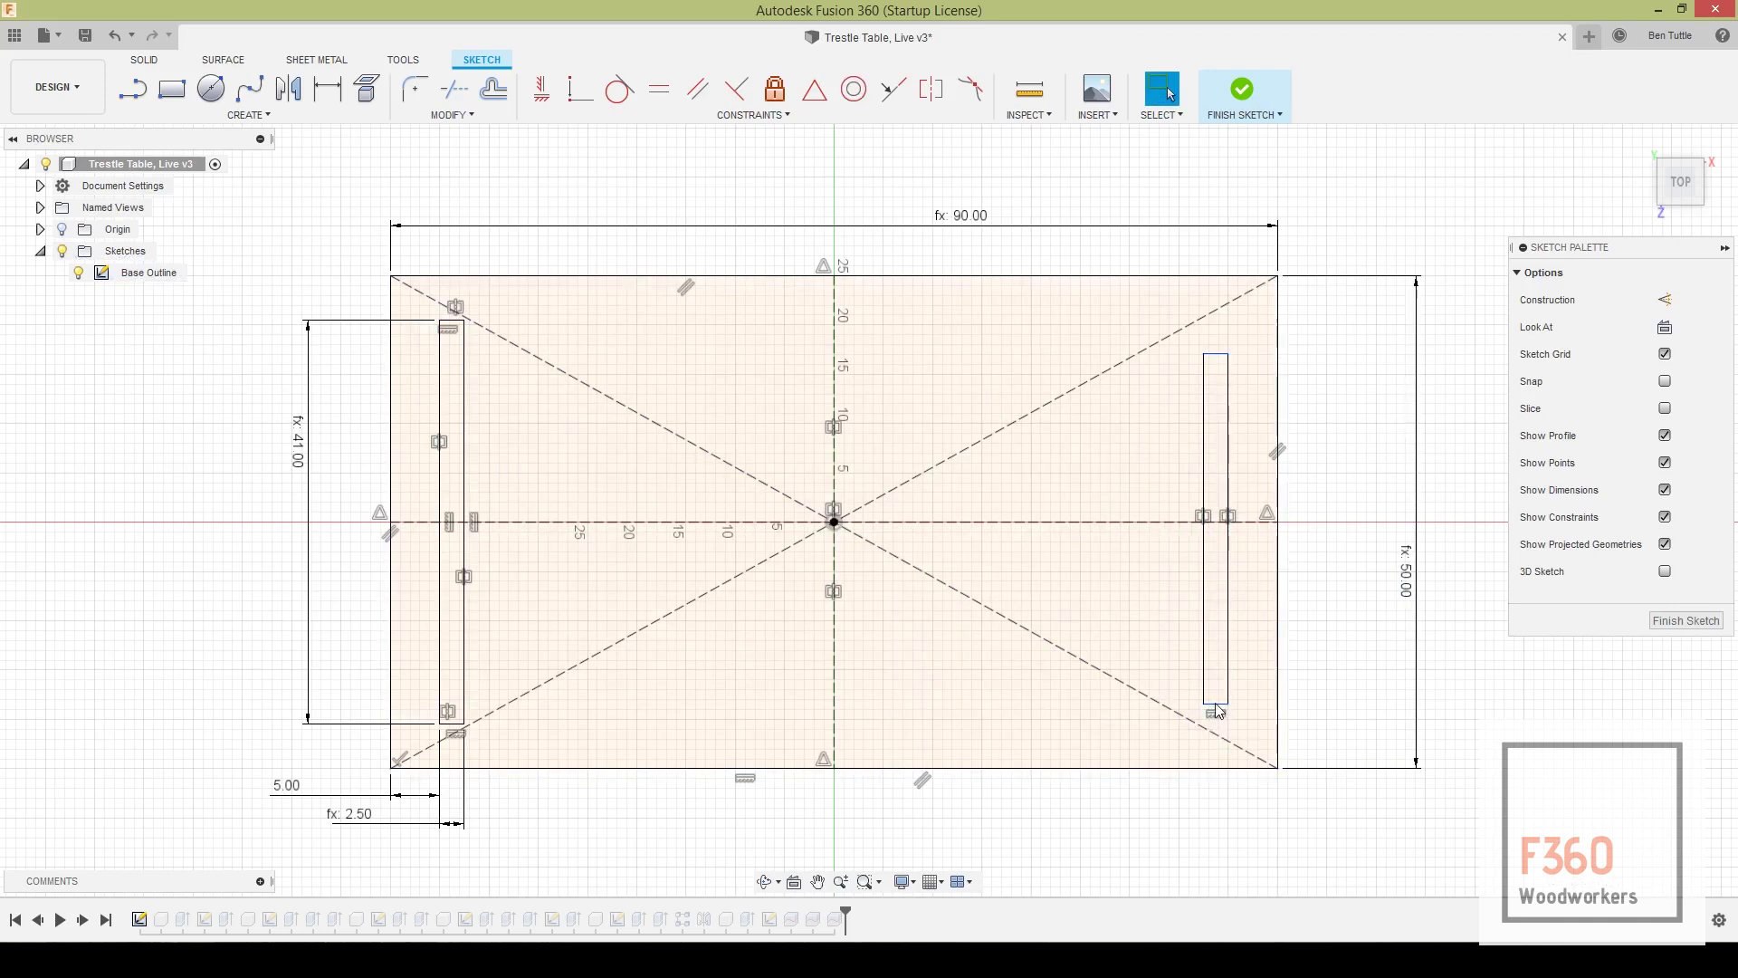
Make the lower and upper short edges of the right leg rectangle collinear with the matching edges of the left one
left_click_drag(1218, 712, 1219, 724)
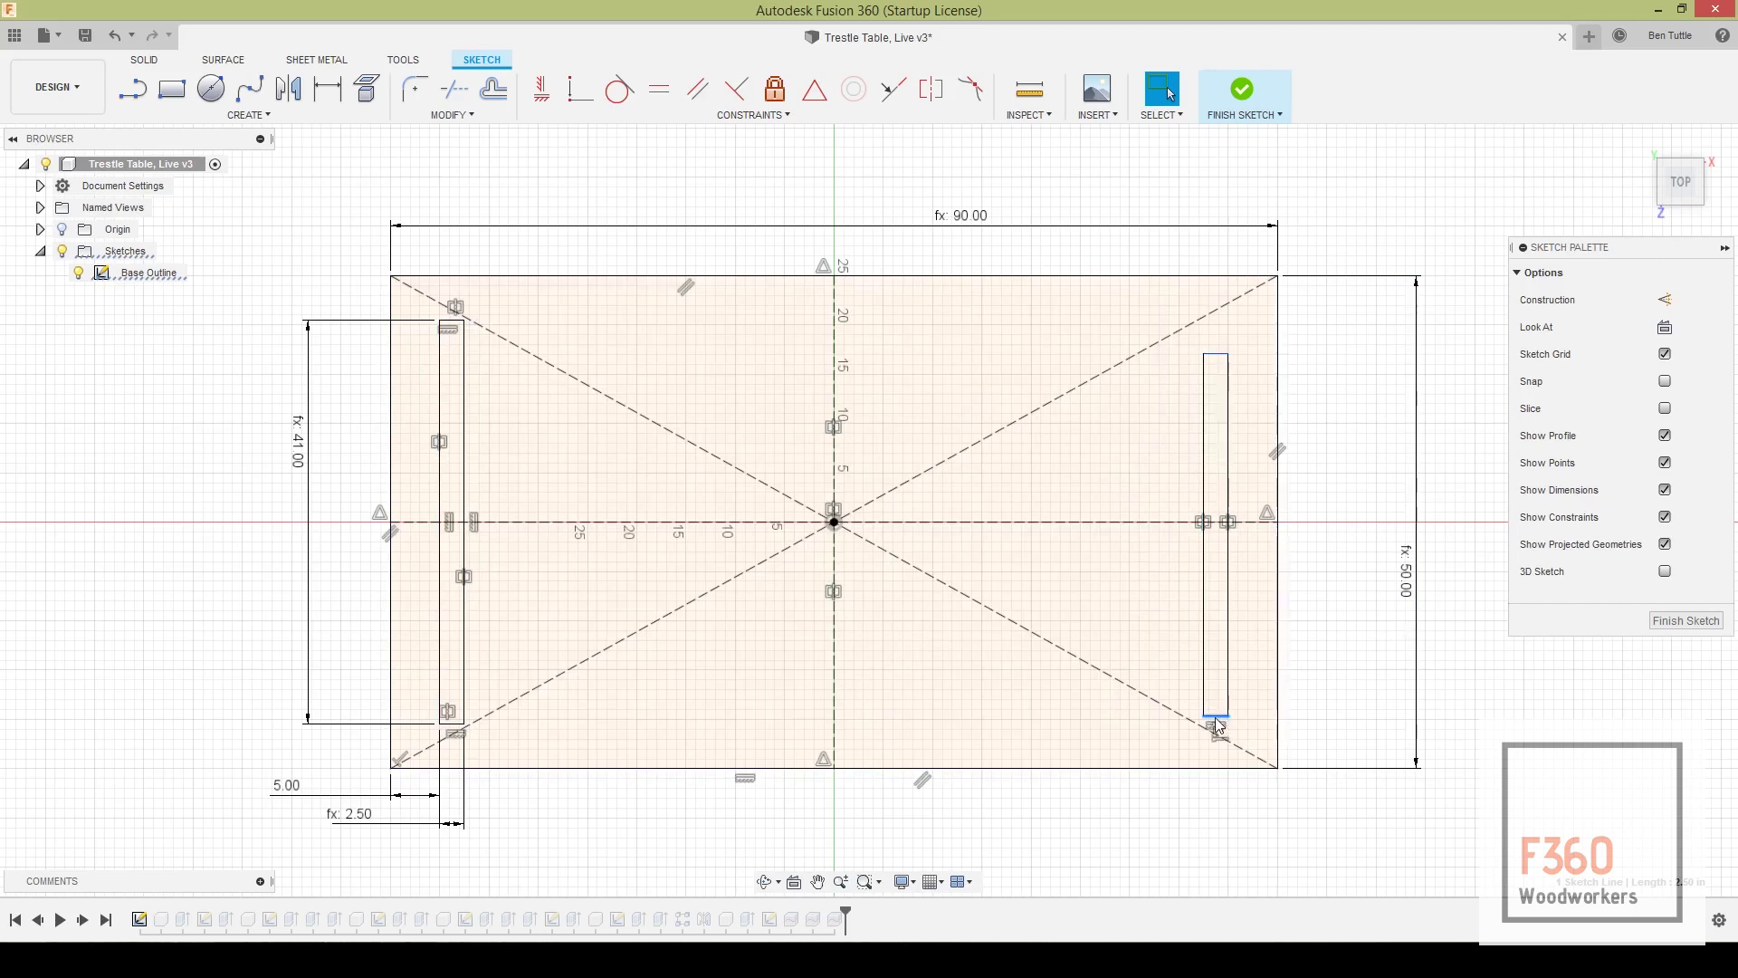
left_click(451, 725, "ctrl")
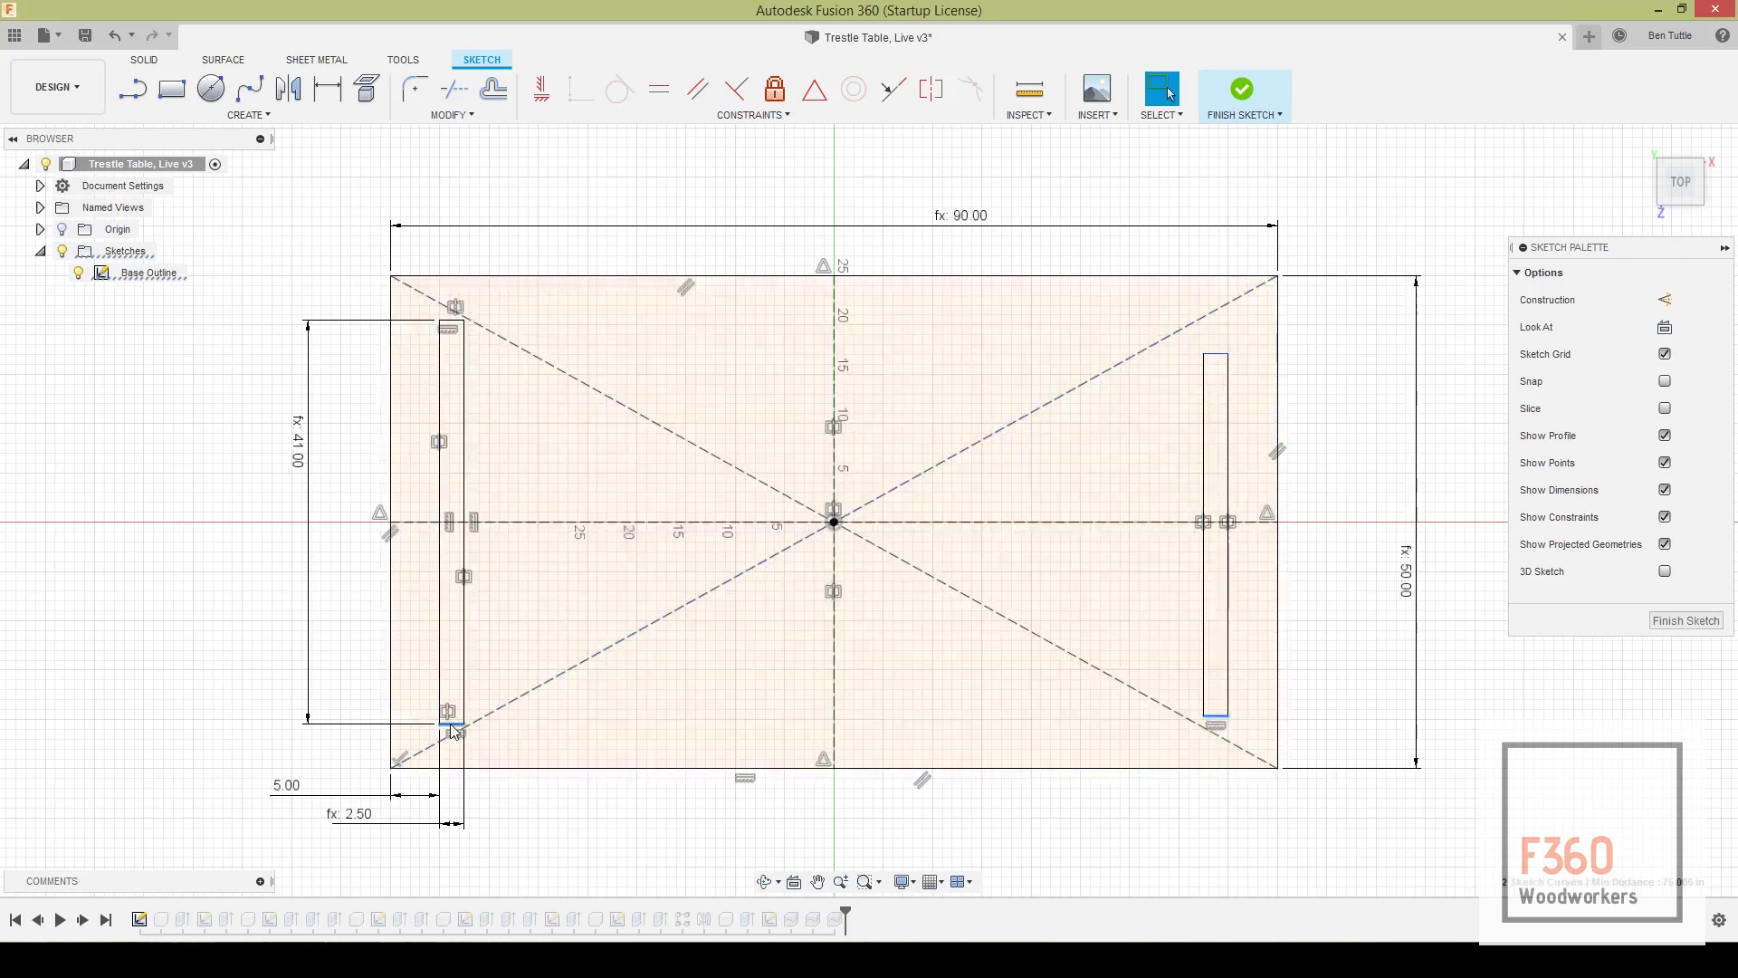
left_click(901, 104)
left_click(1219, 357)
left_click(462, 324)
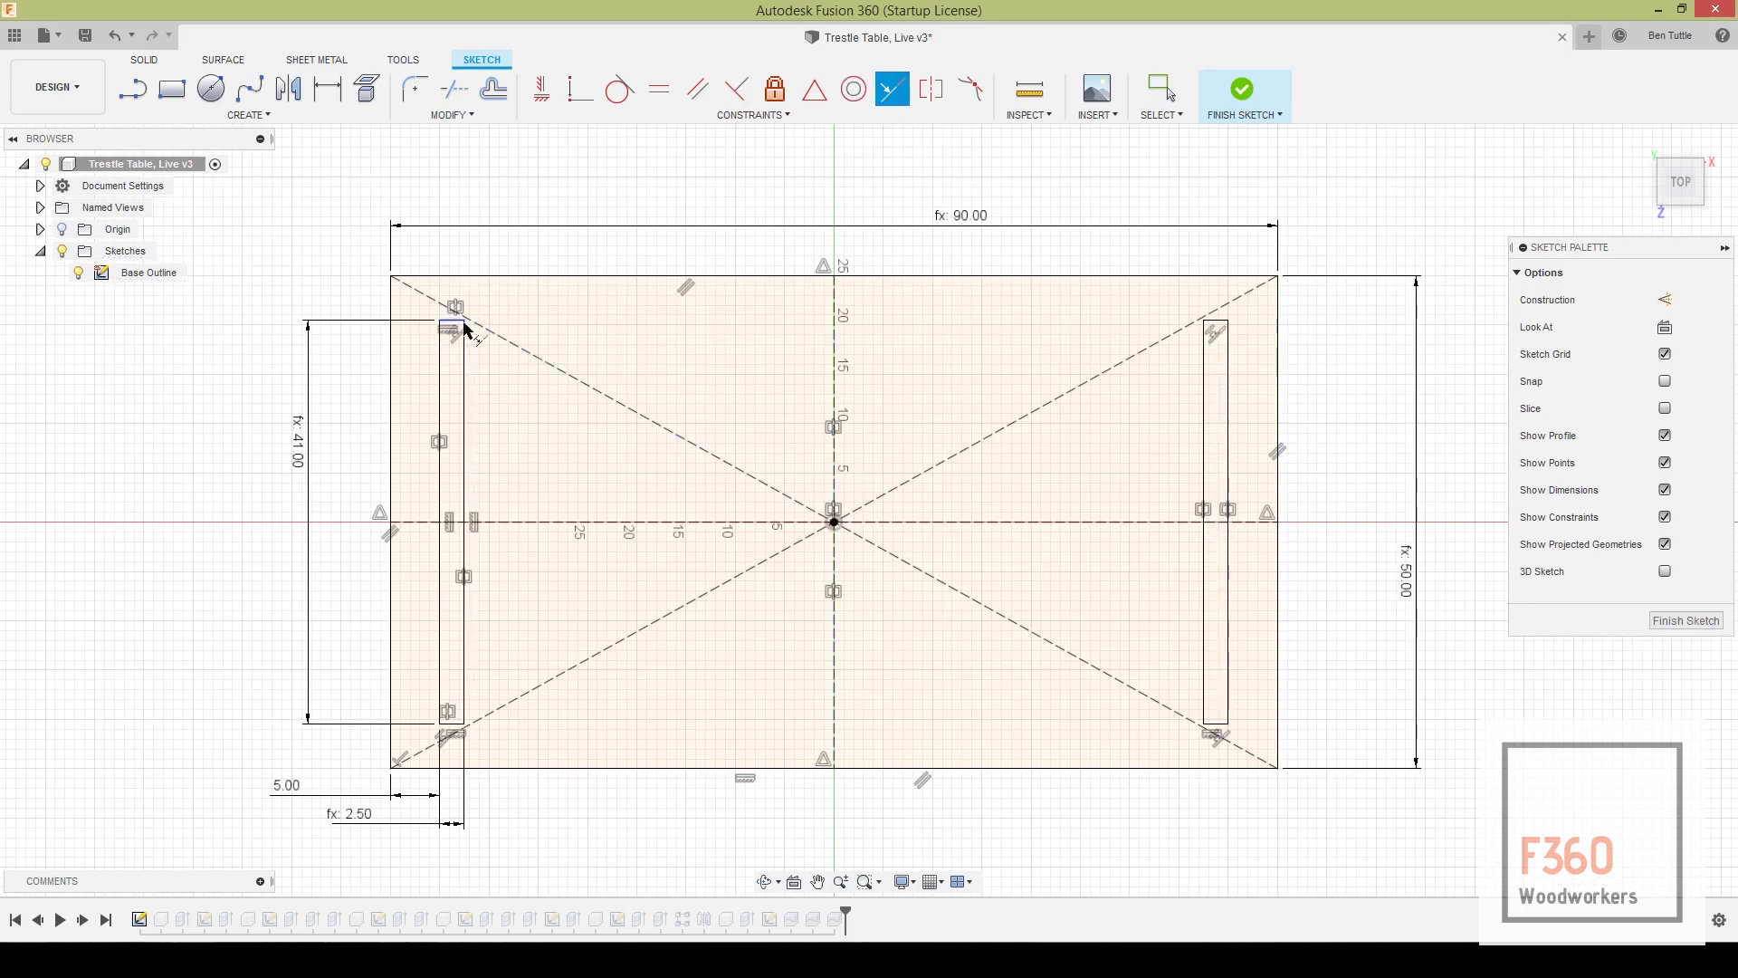
left_click(1277, 417)
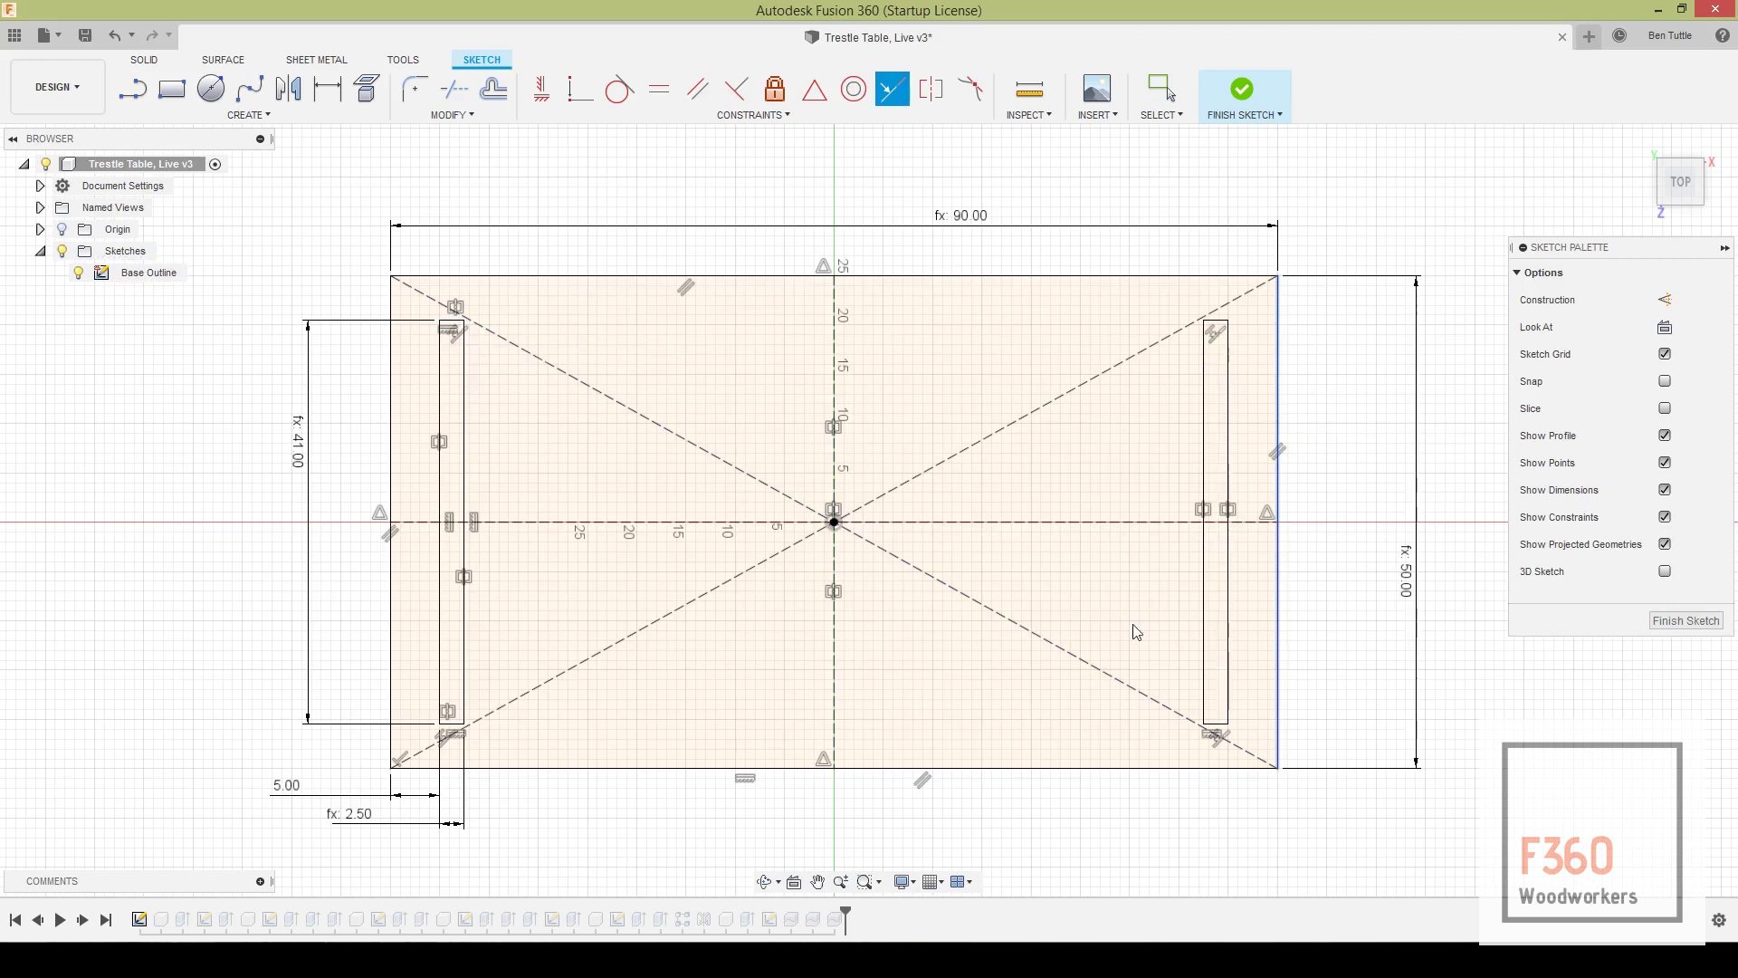
key("Escape")
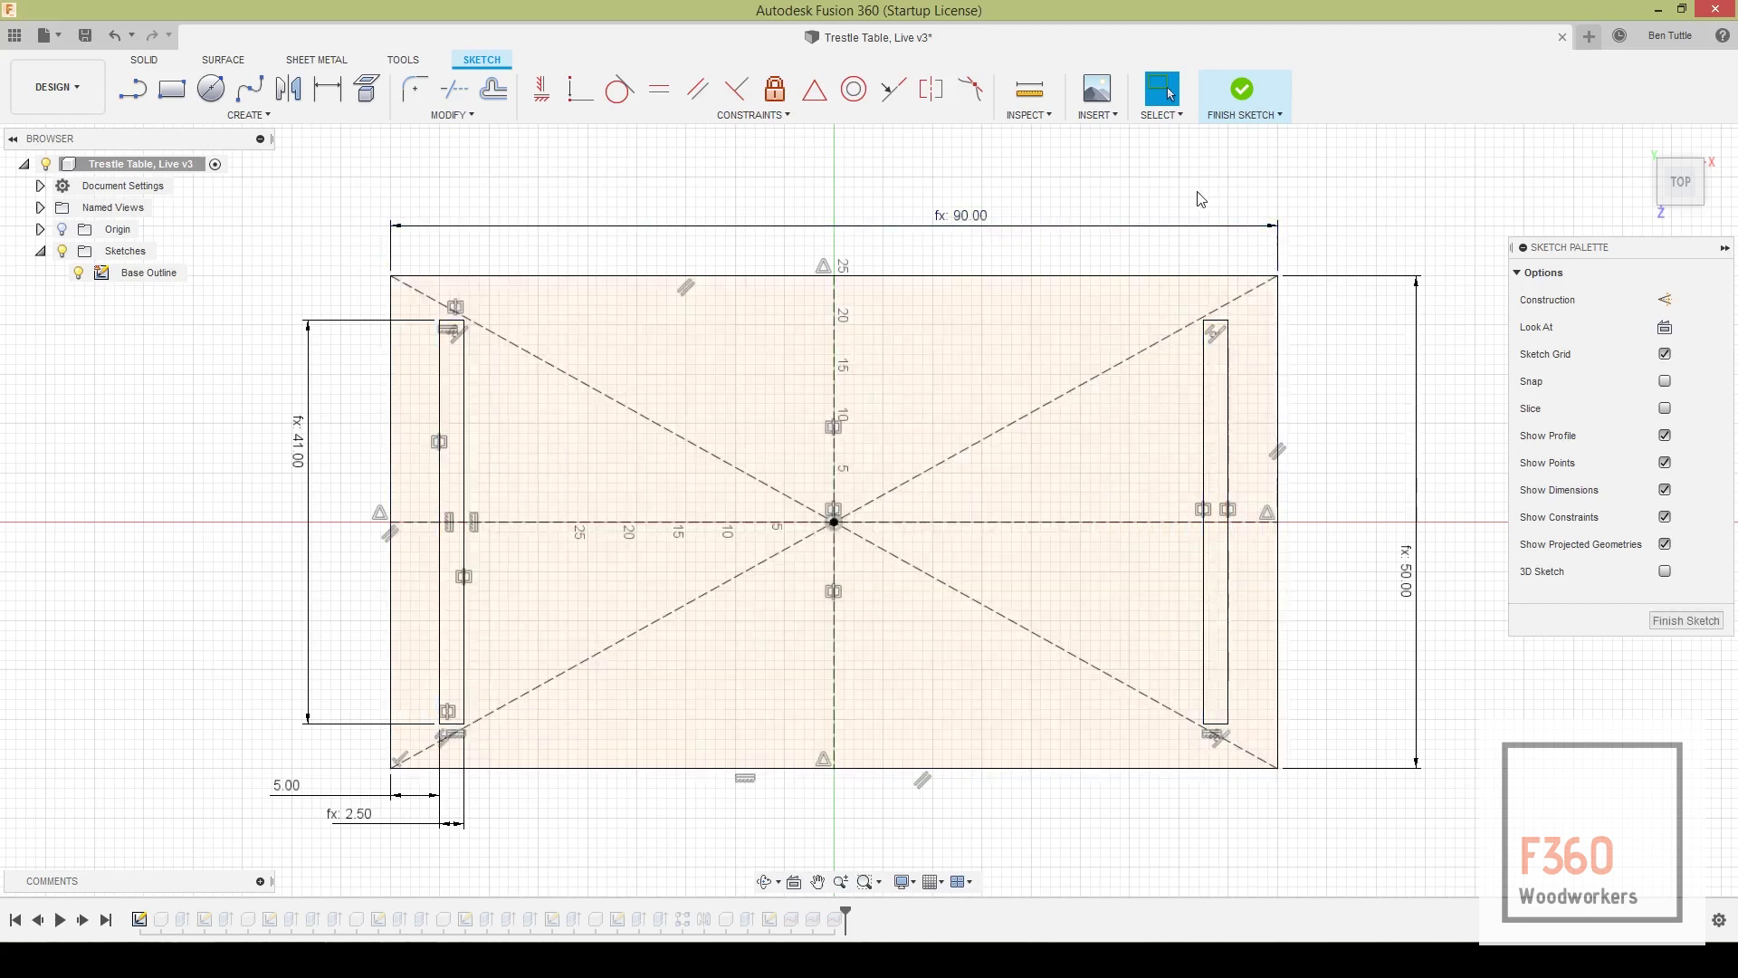
Finish the sketch and set the user parameter TableTopLength to 80 in
left_click(1686, 621)
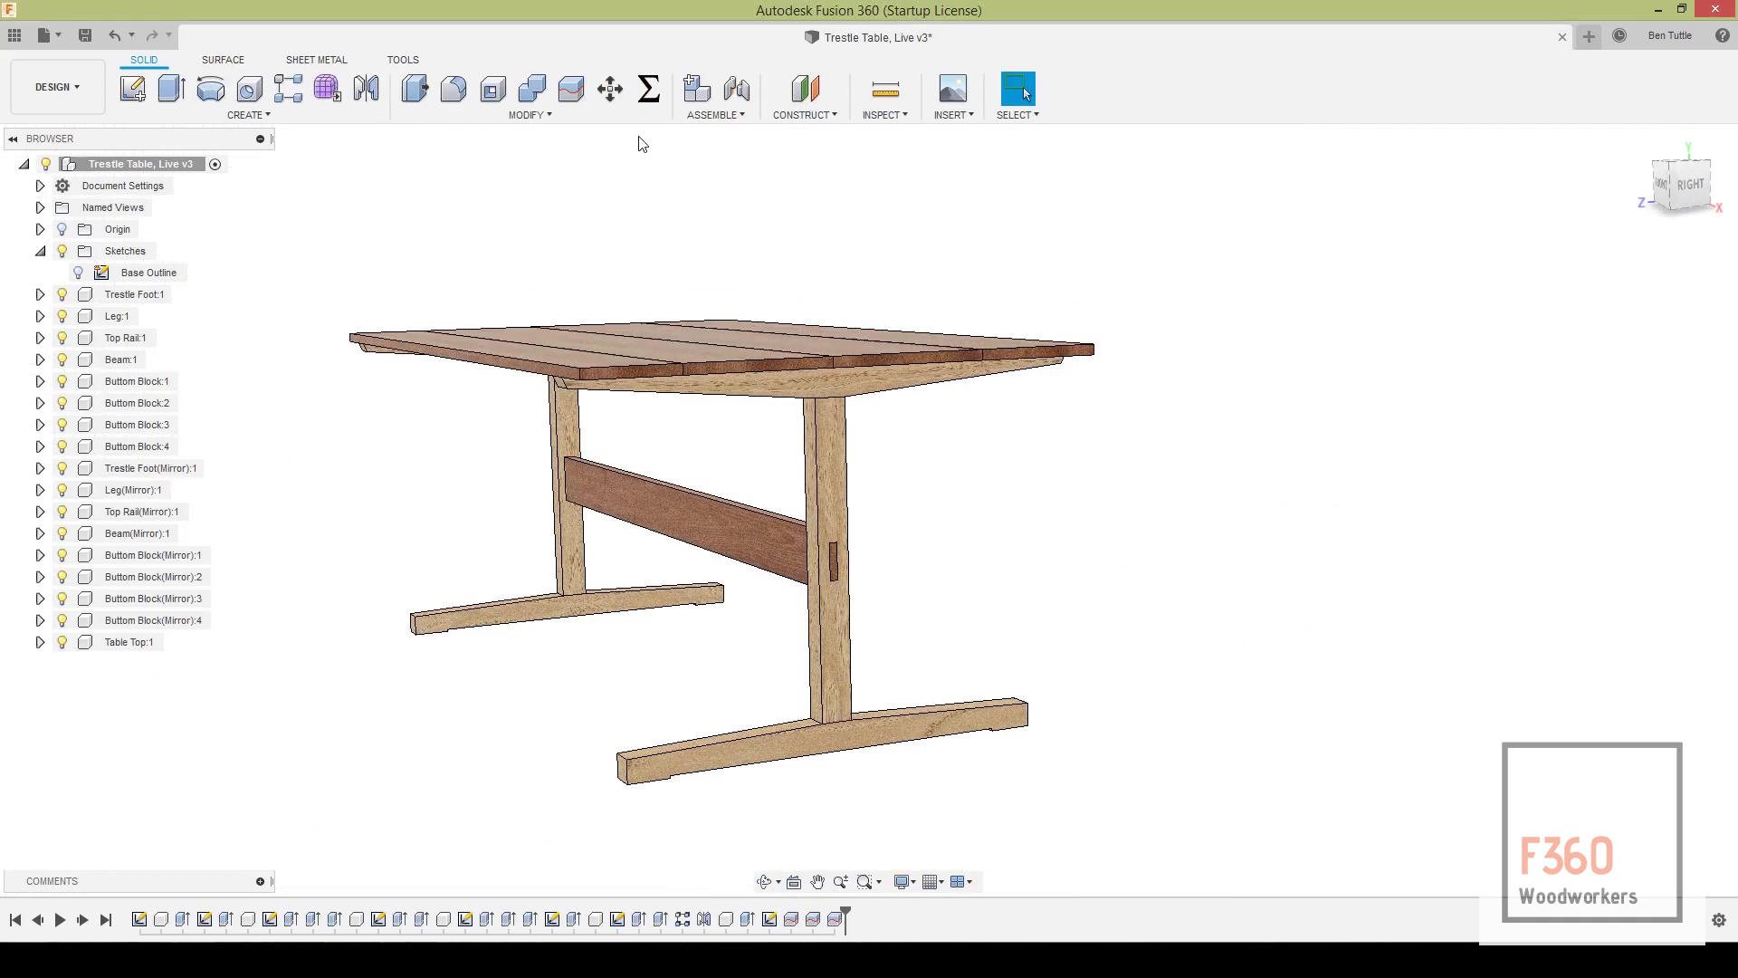
left_click(651, 94)
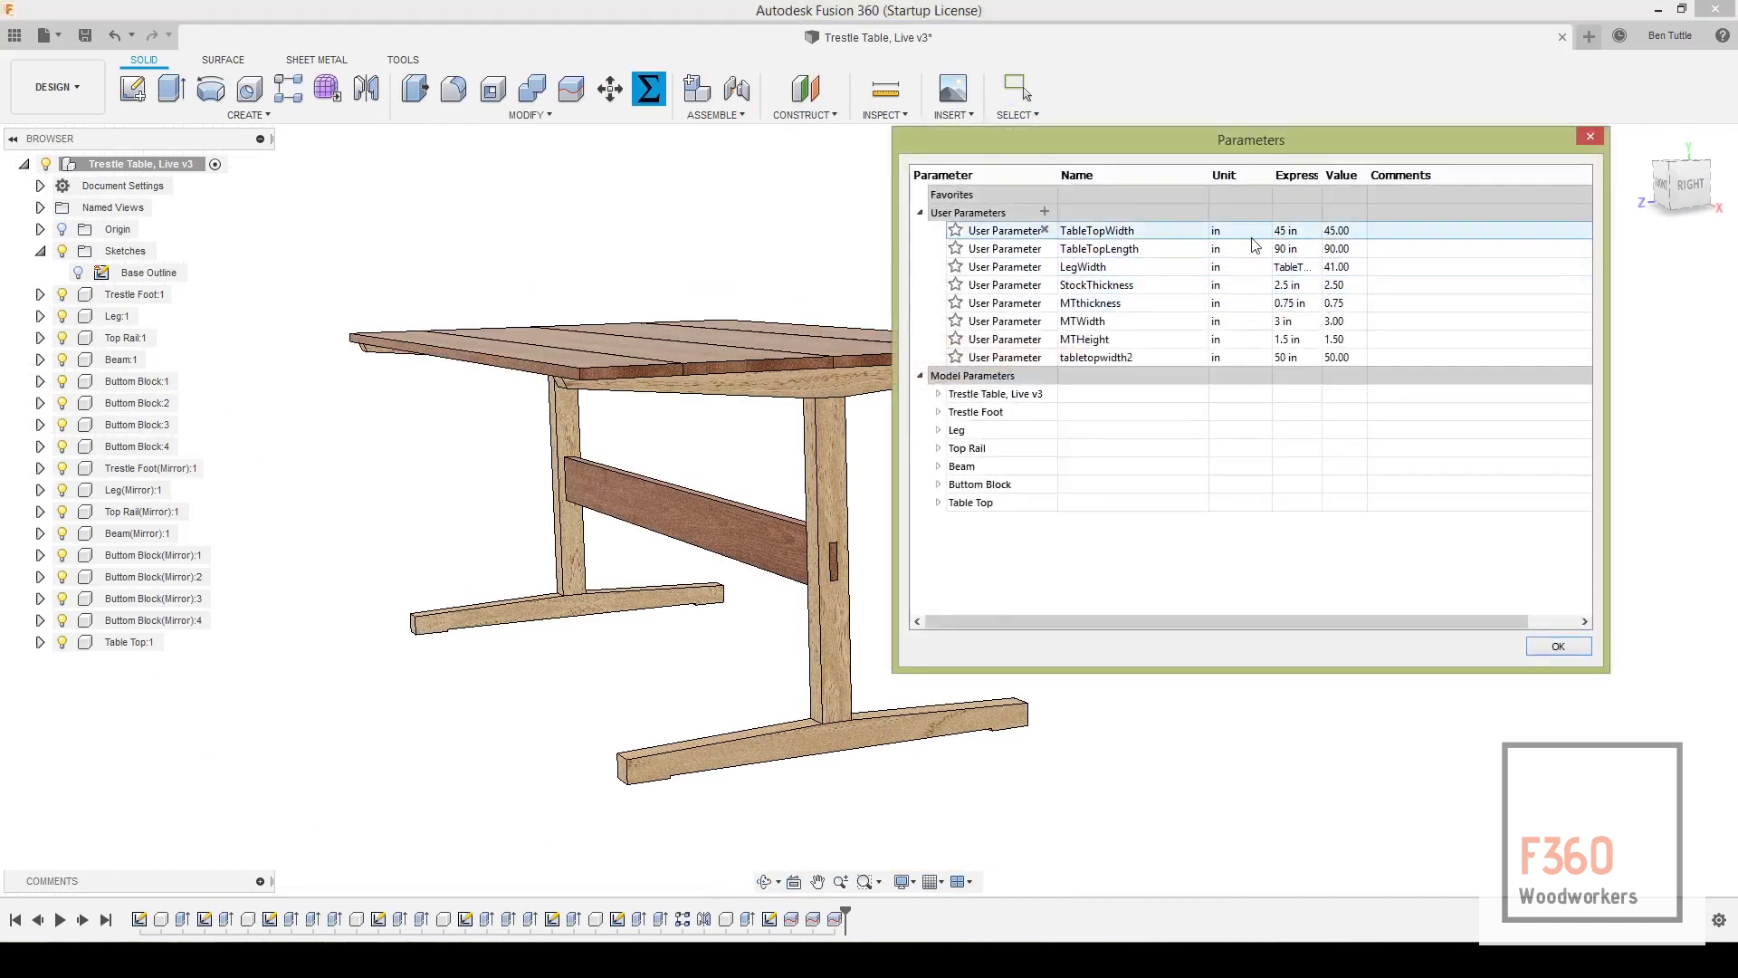
double_click(1292, 250)
key("Left")
key("Left")
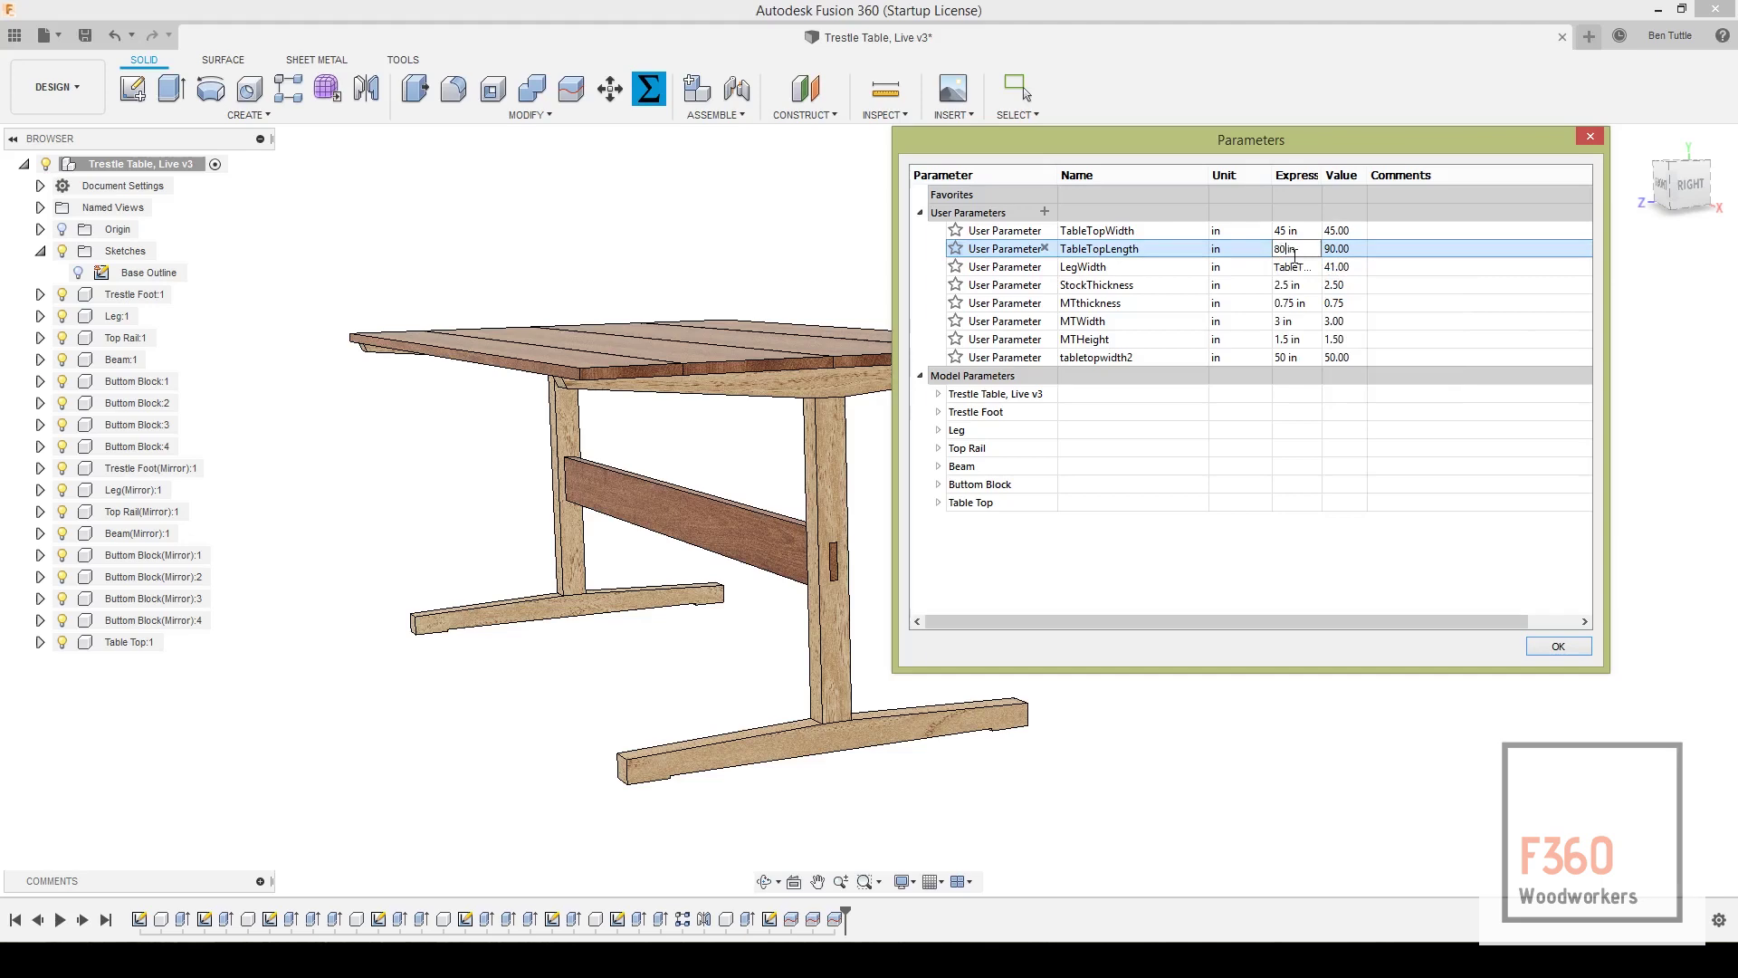
key("Return")
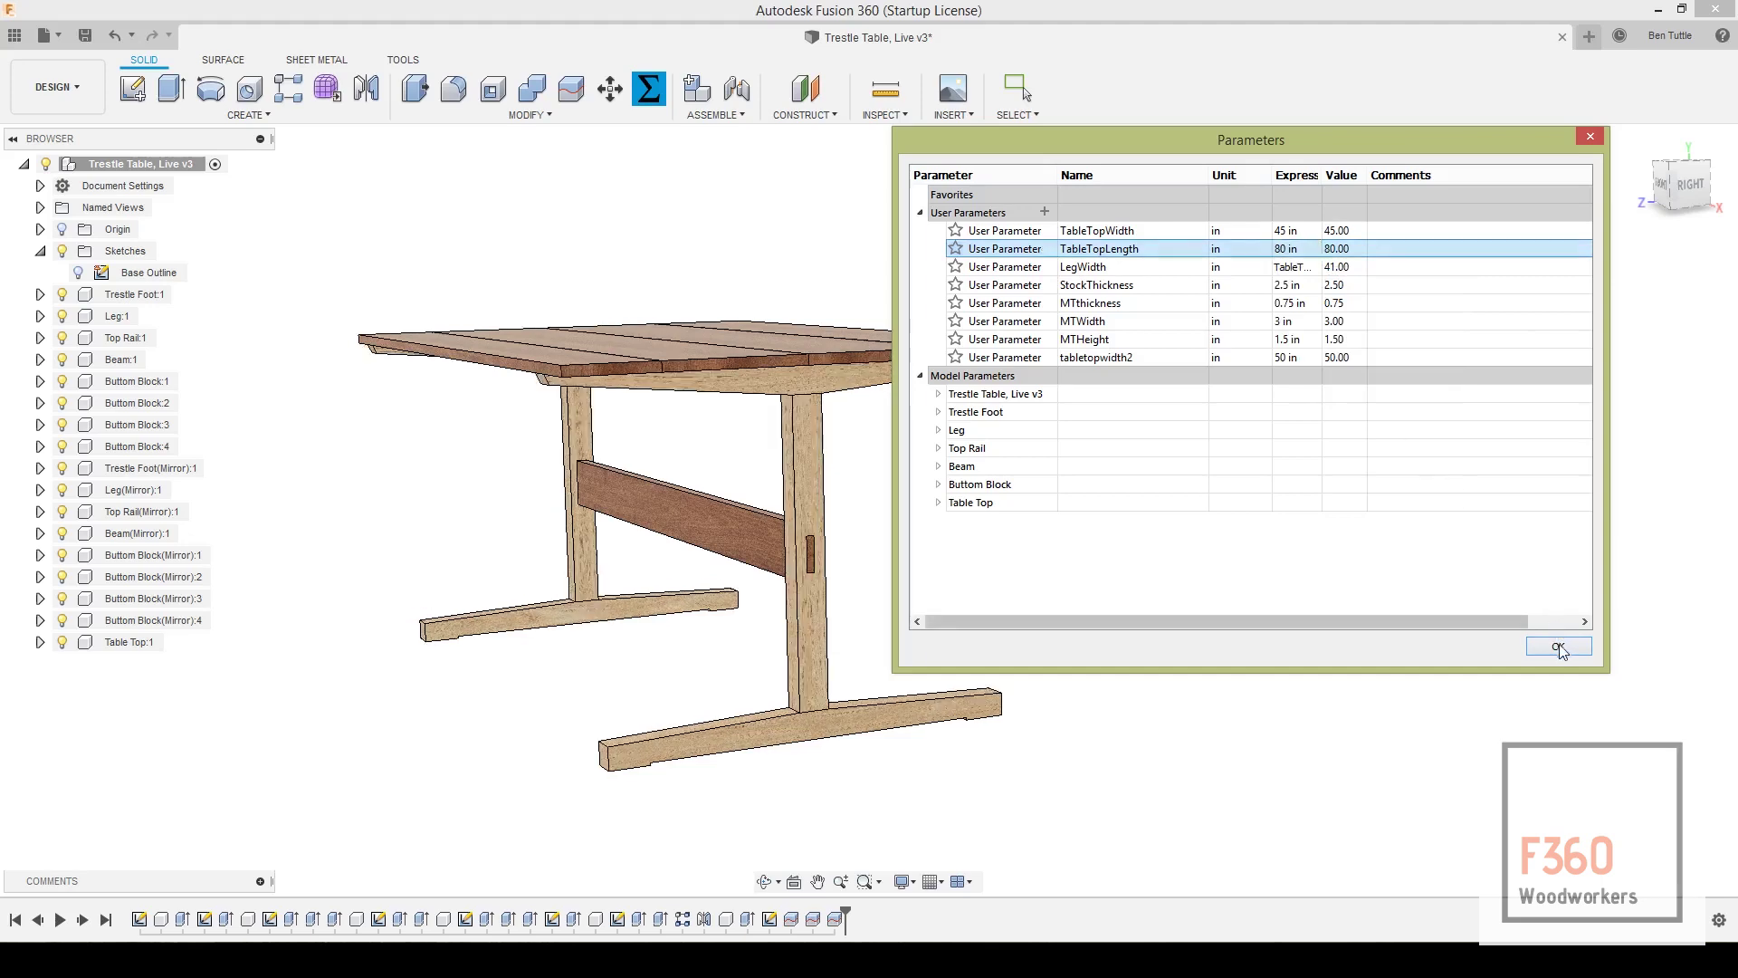
left_click(1558, 645)
Reopen the Base Outline sketch to examine how the leg rectangles follow the new table top length
left_click_drag(652, 326, 365, 268)
right_click(153, 273)
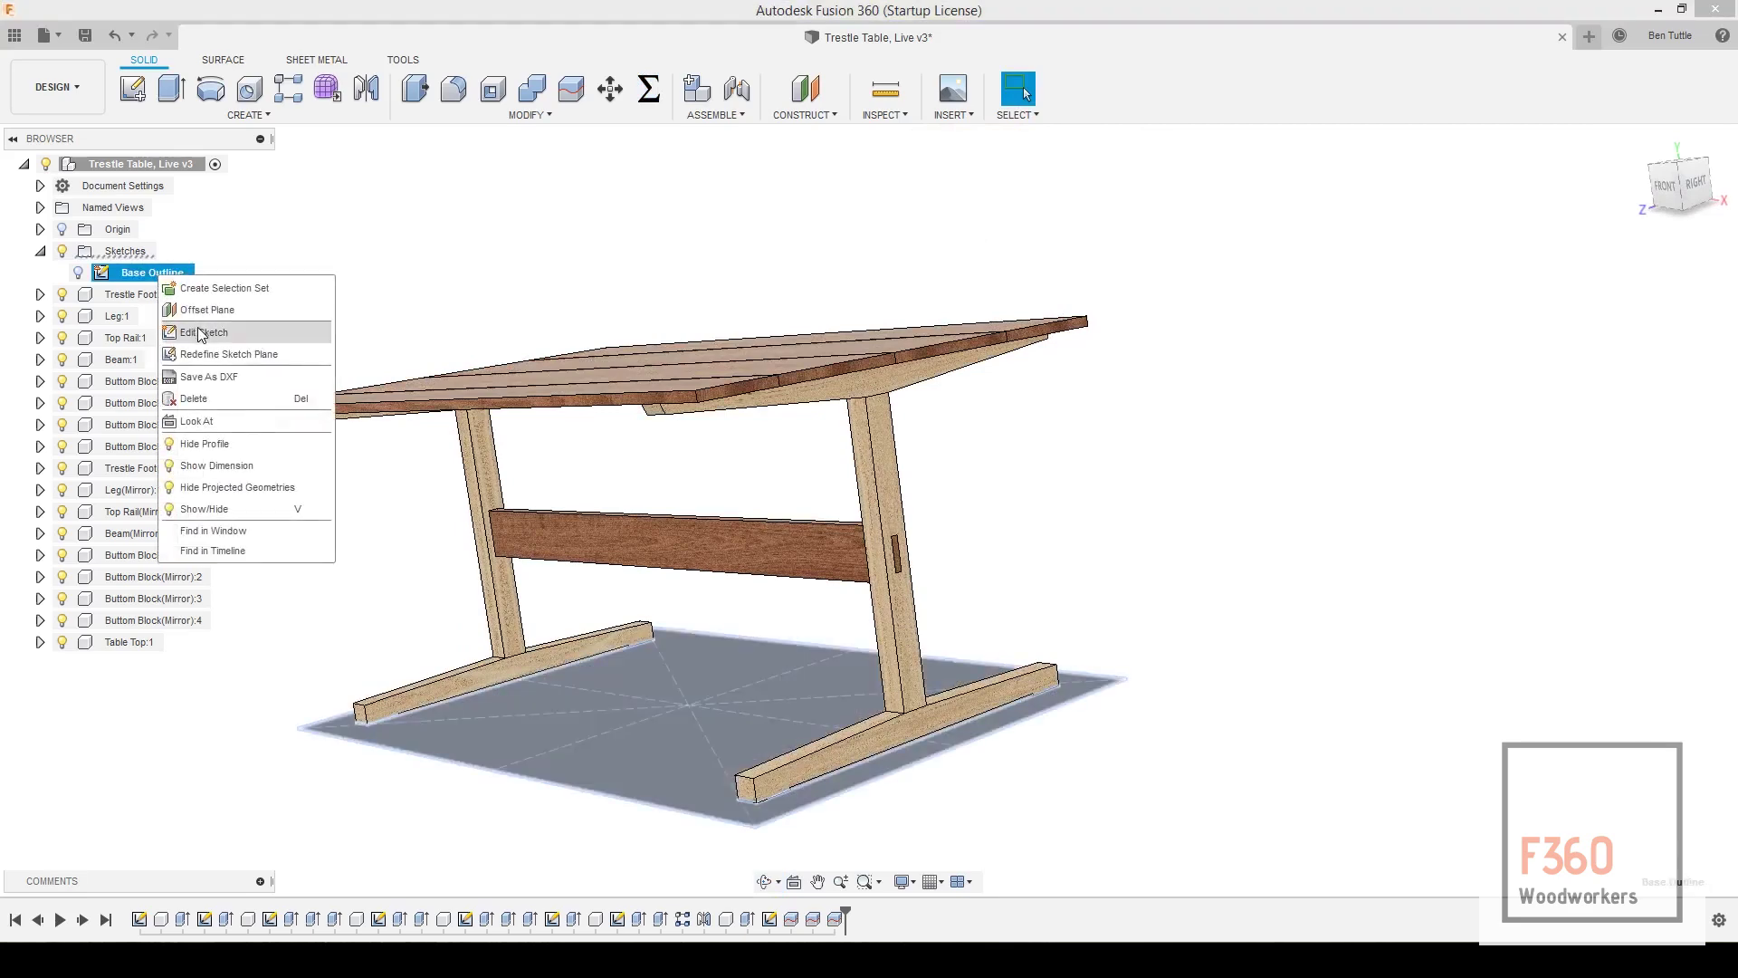
left_click(203, 332)
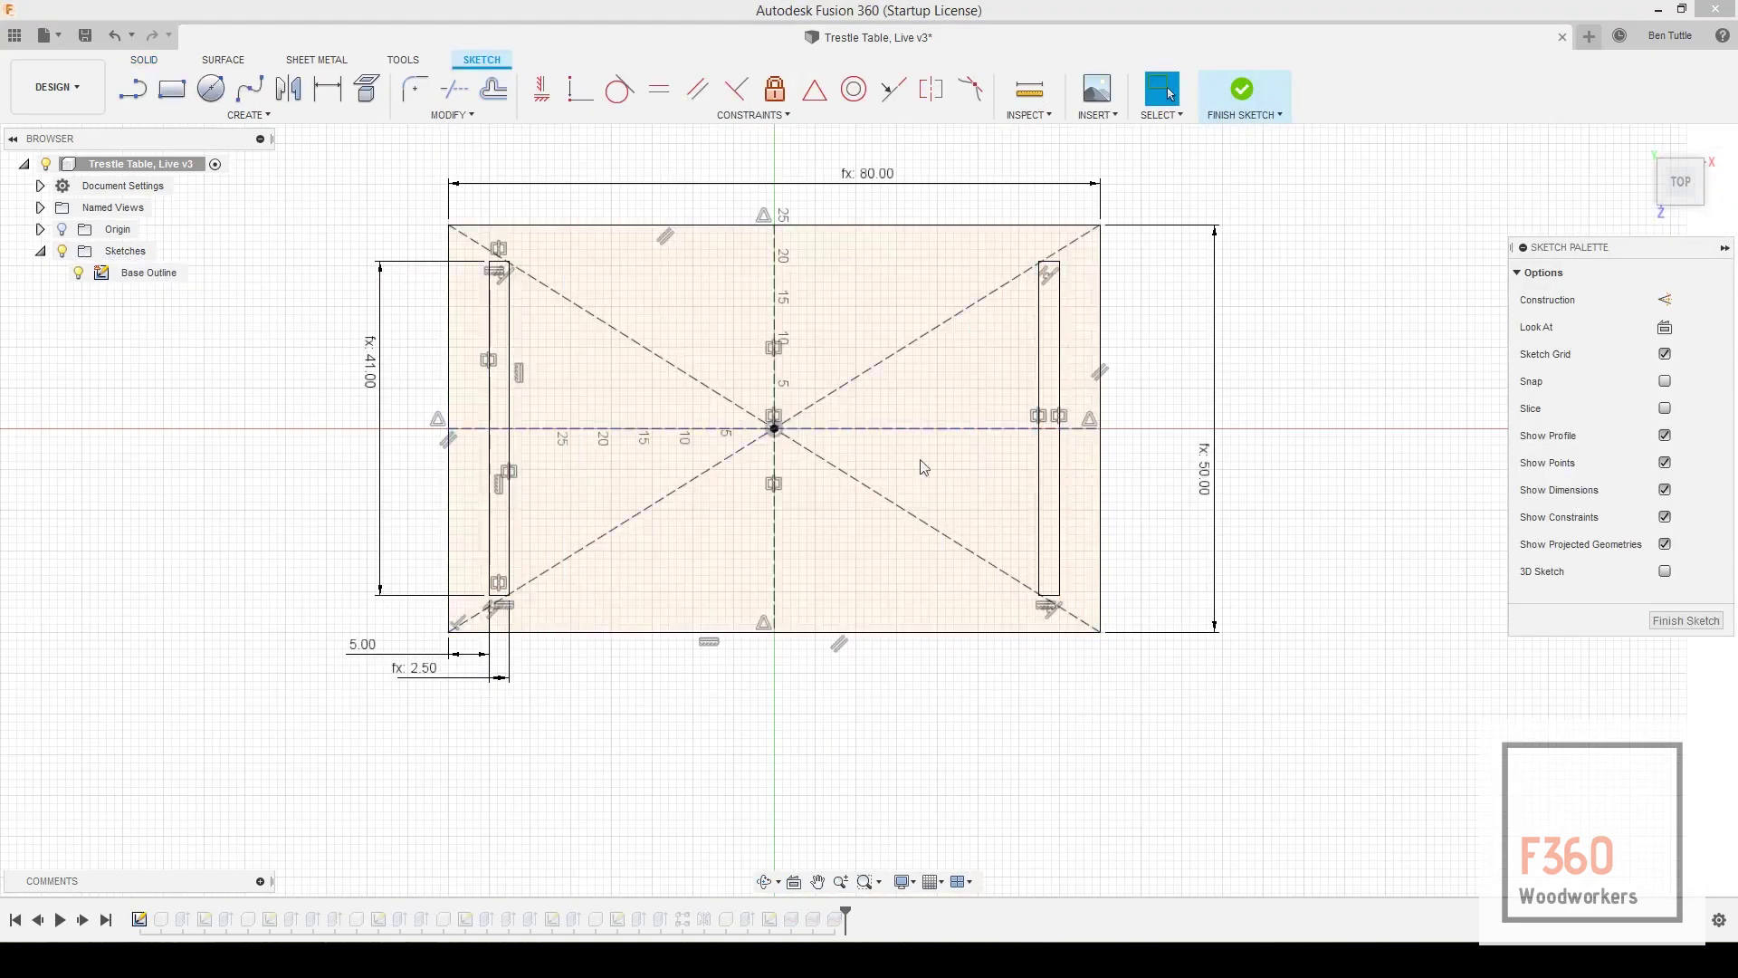
left_click(1345, 529)
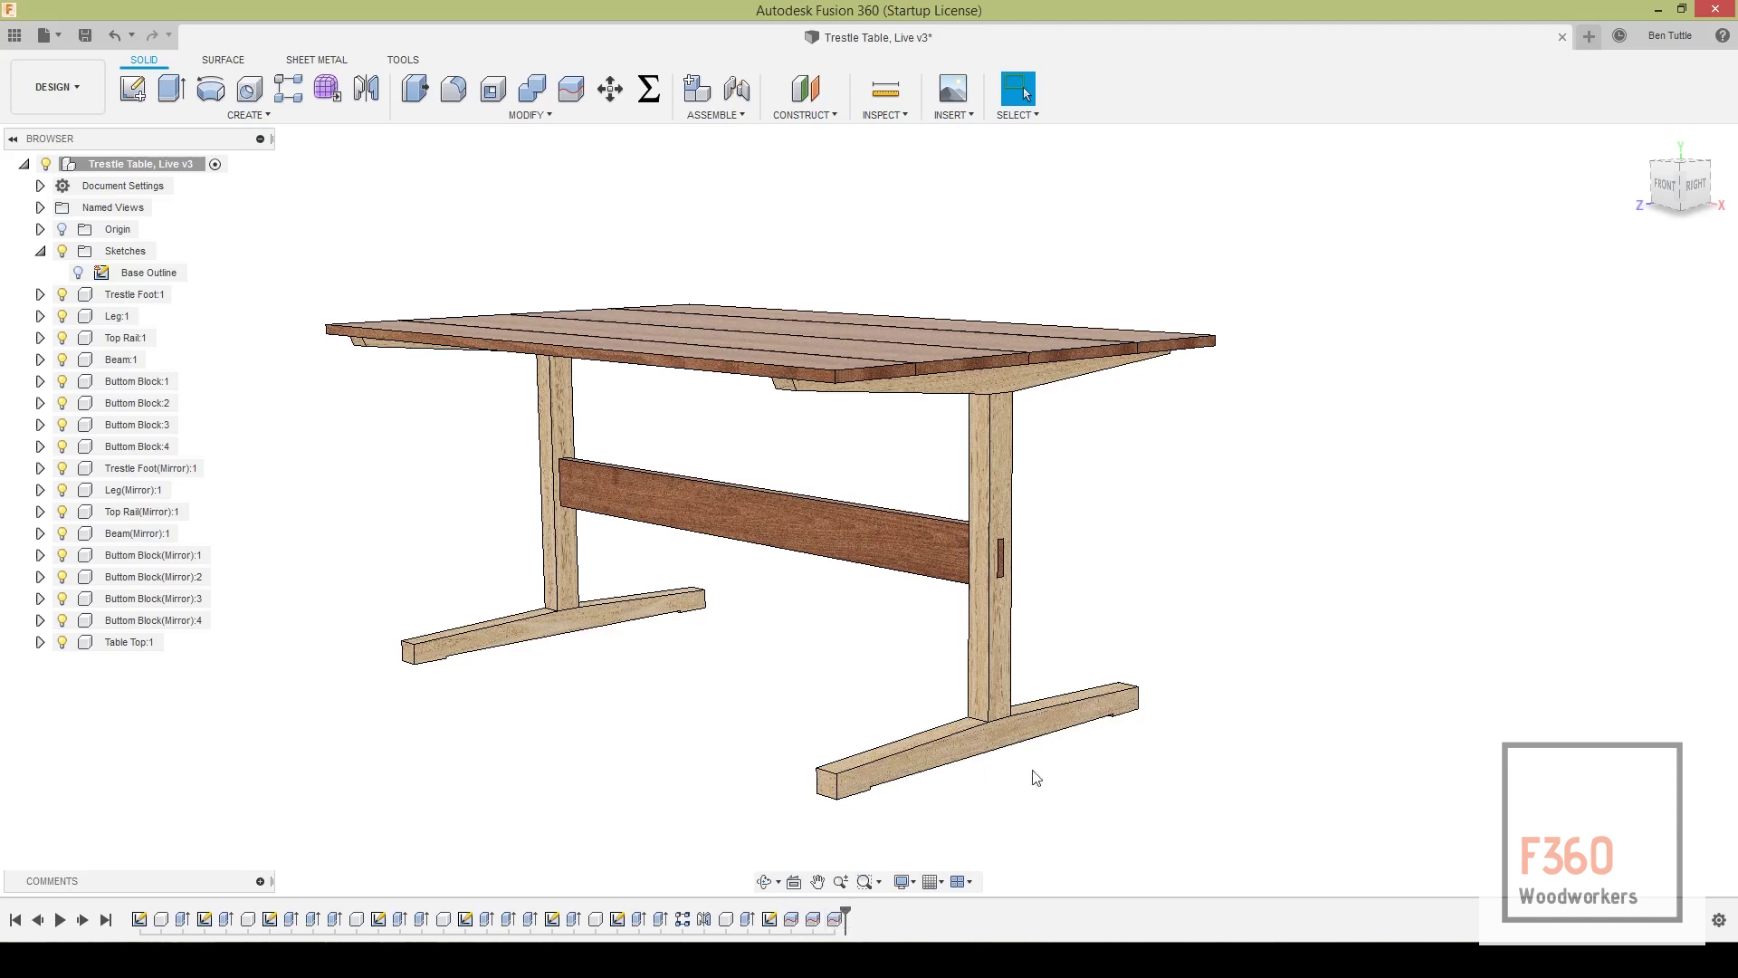
left_click(1070, 719)
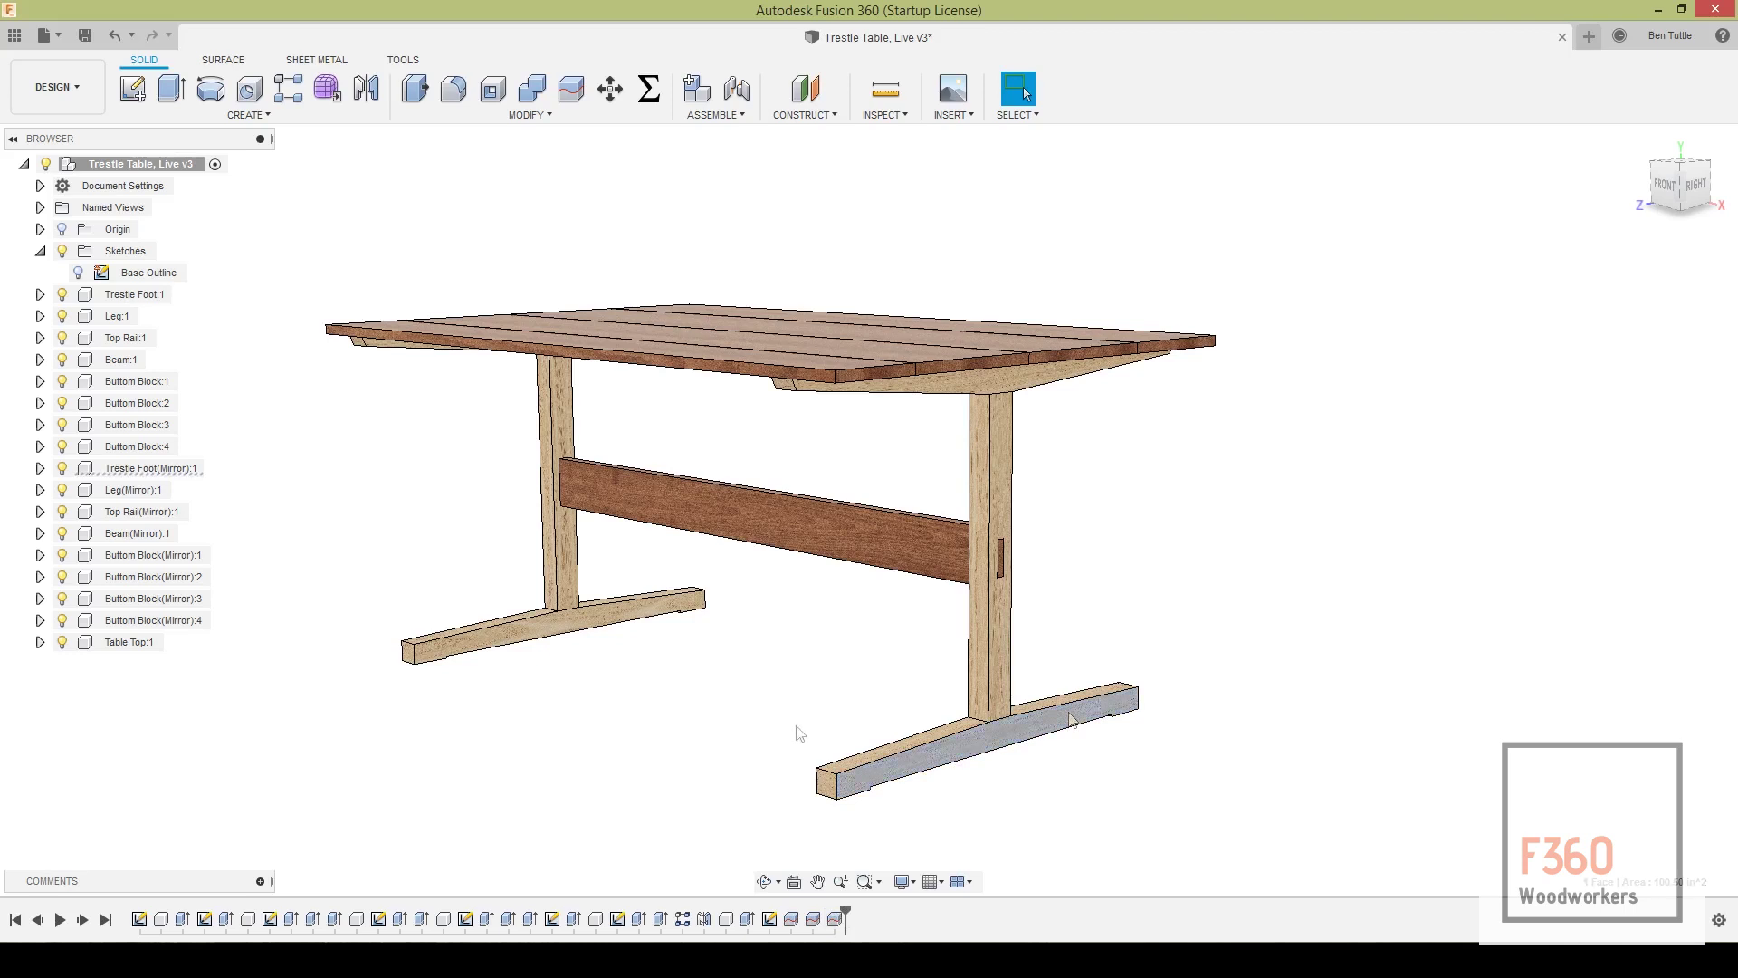
left_click(997, 666)
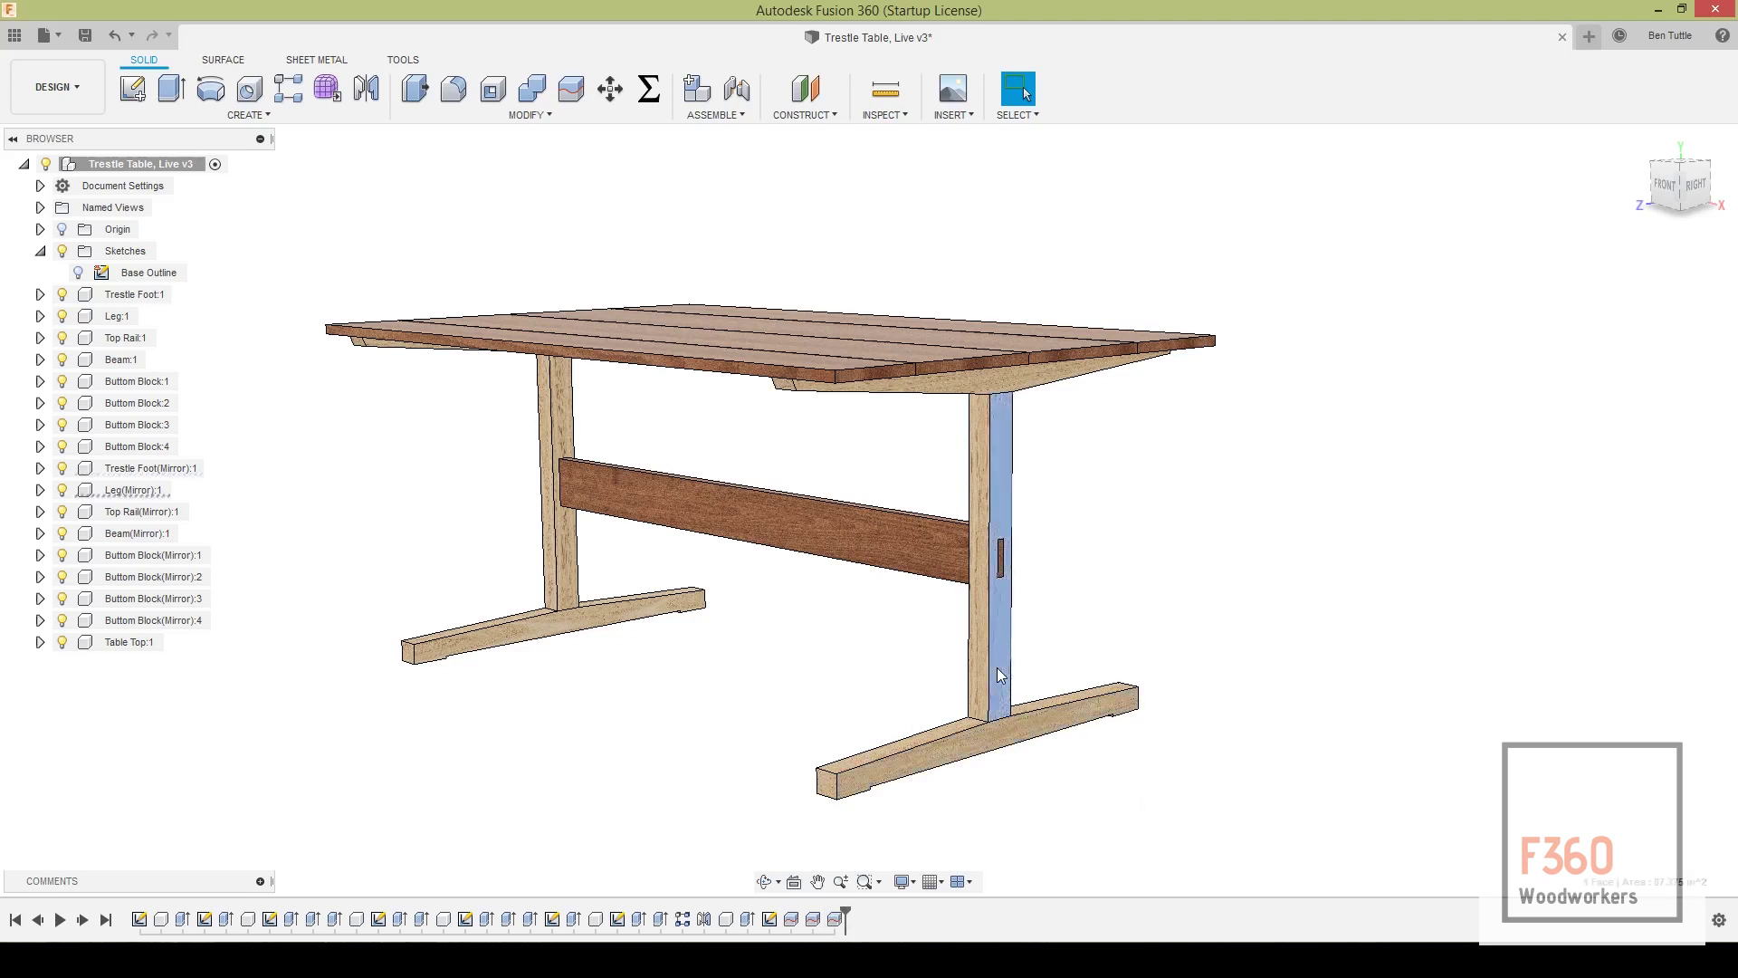
left_click(1250, 671)
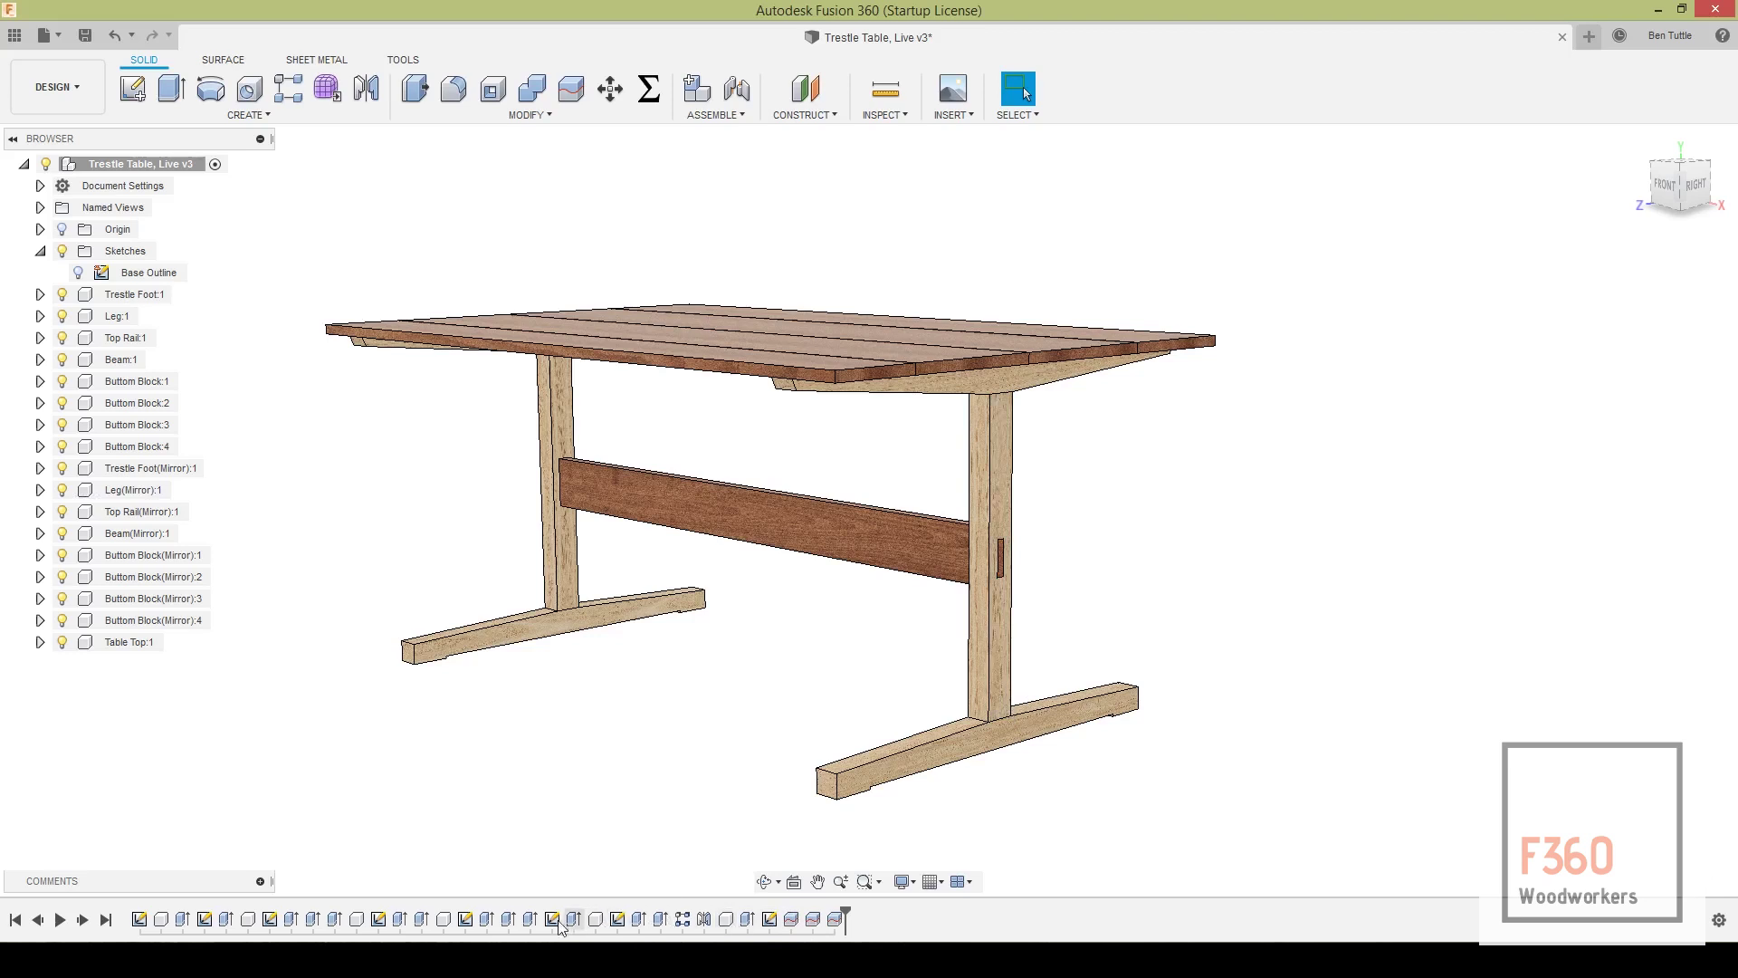
Edit the leg's main extrusion in the design history and set its distance to 35 in
left_click(485, 919)
left_click(312, 919)
left_click(291, 920)
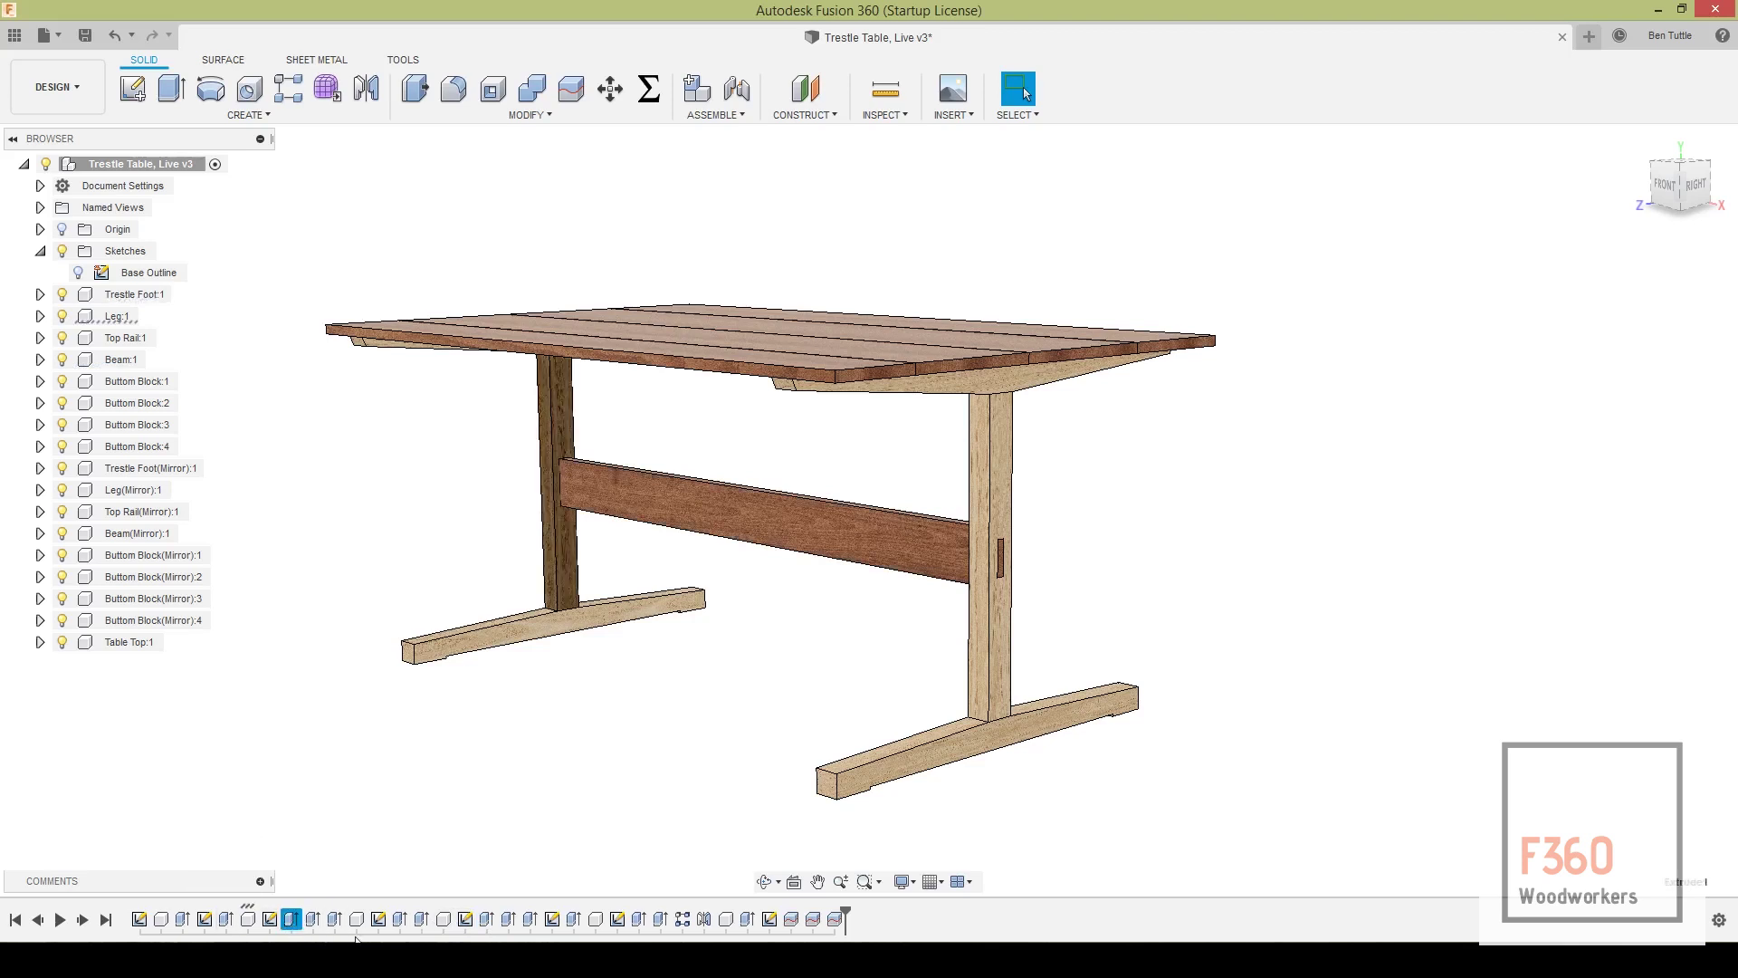
right_click(291, 919)
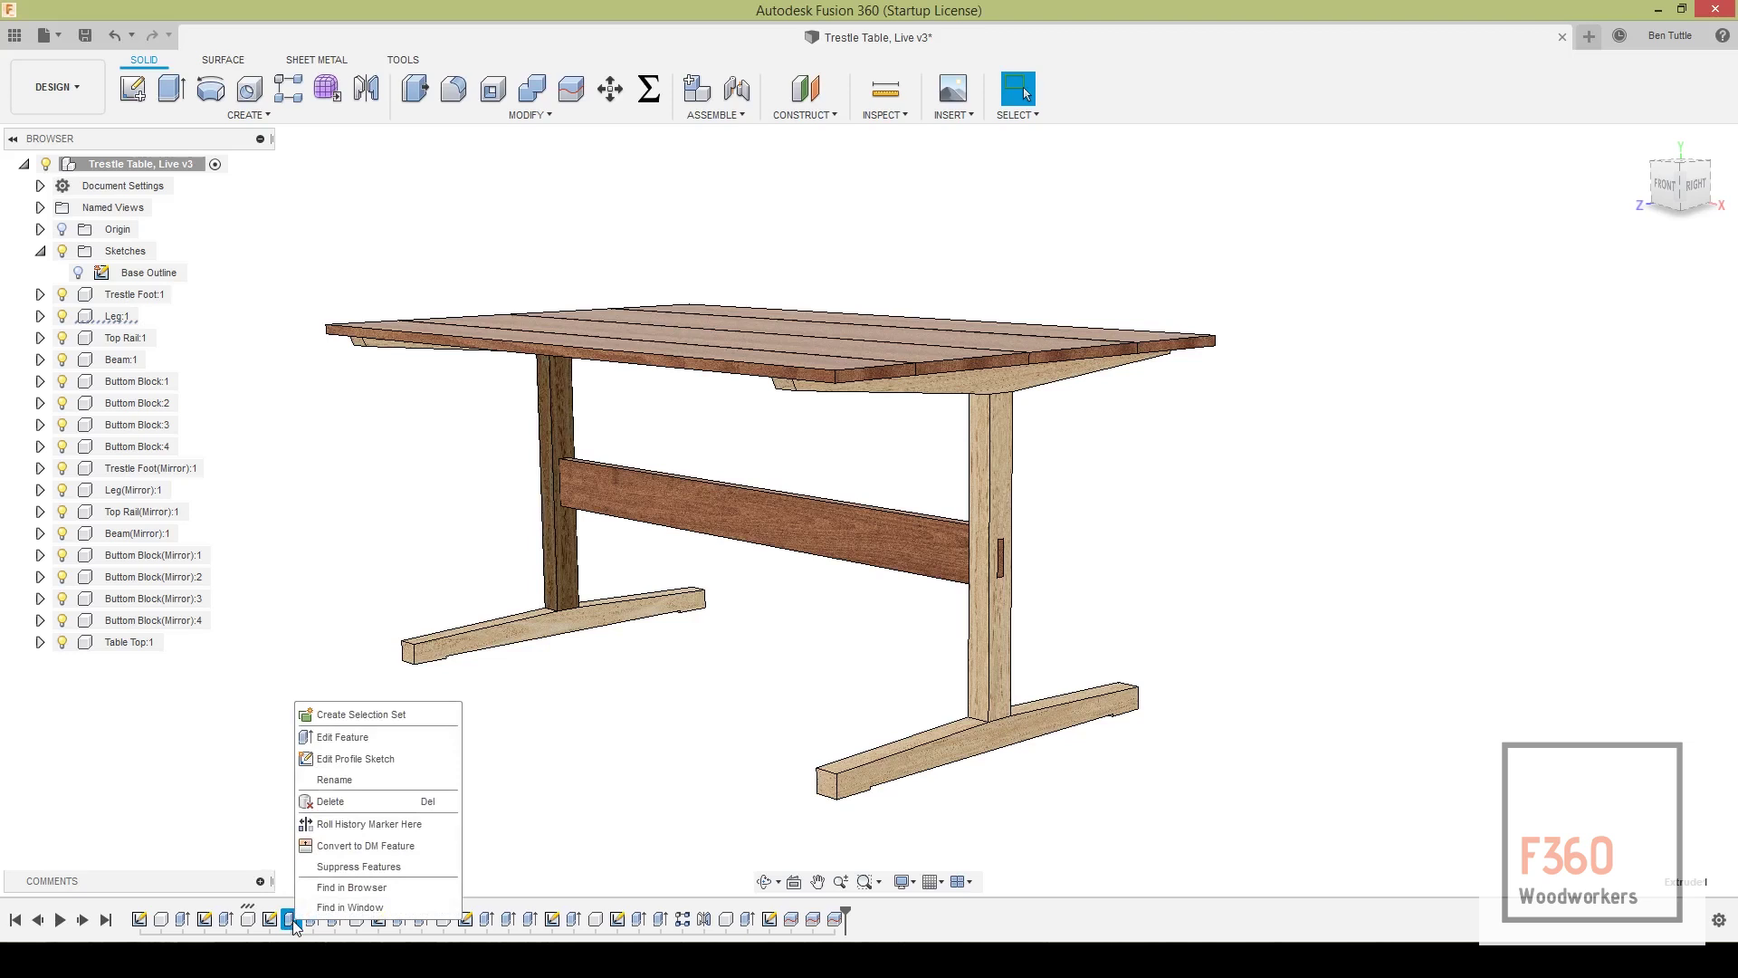
left_click(355, 737)
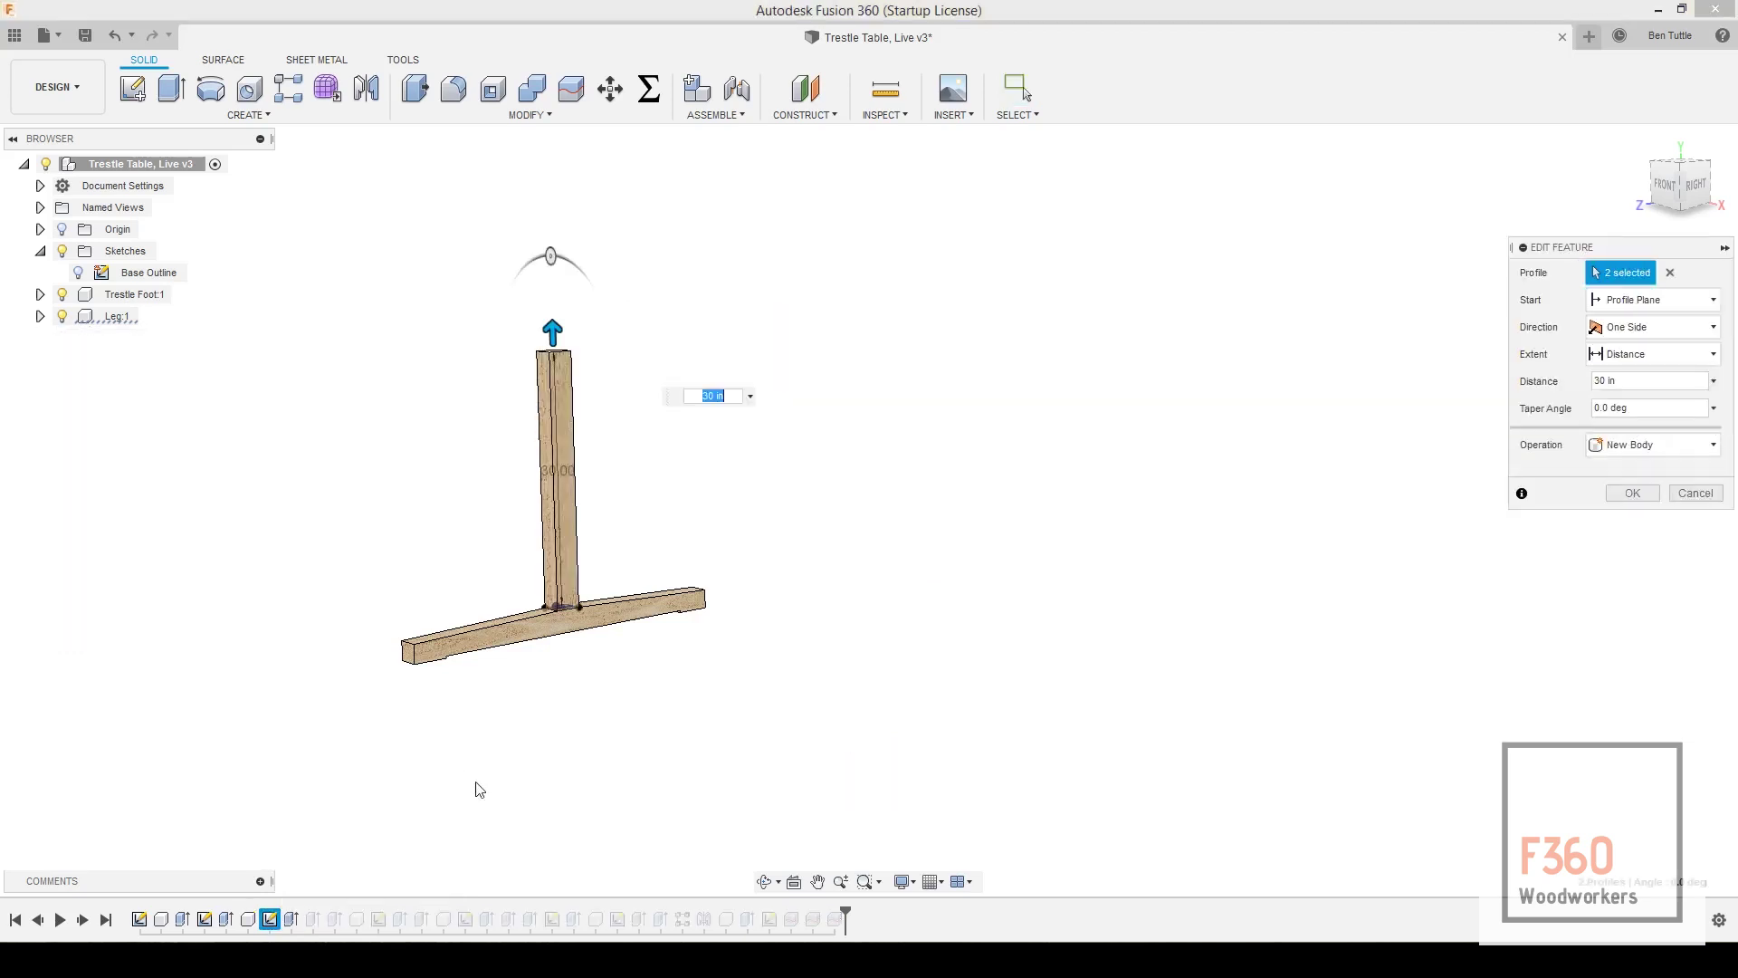
scroll(493, 489, "up", 3)
scroll(576, 312, "up", 3)
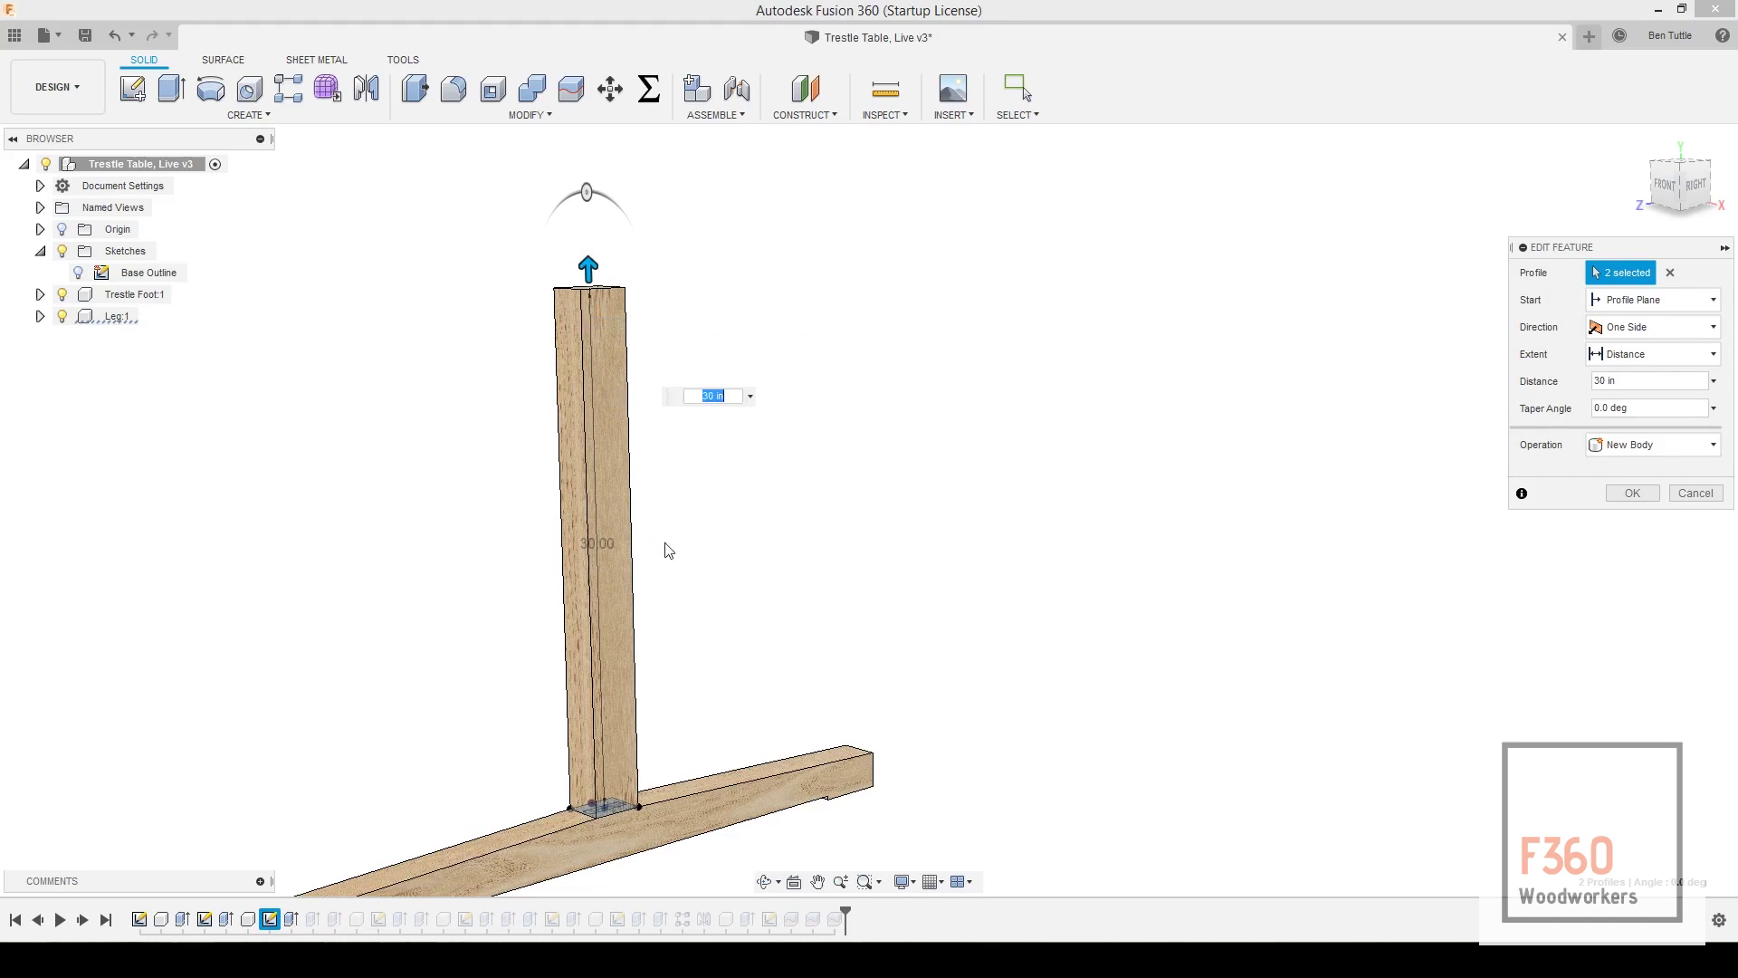
type("35")
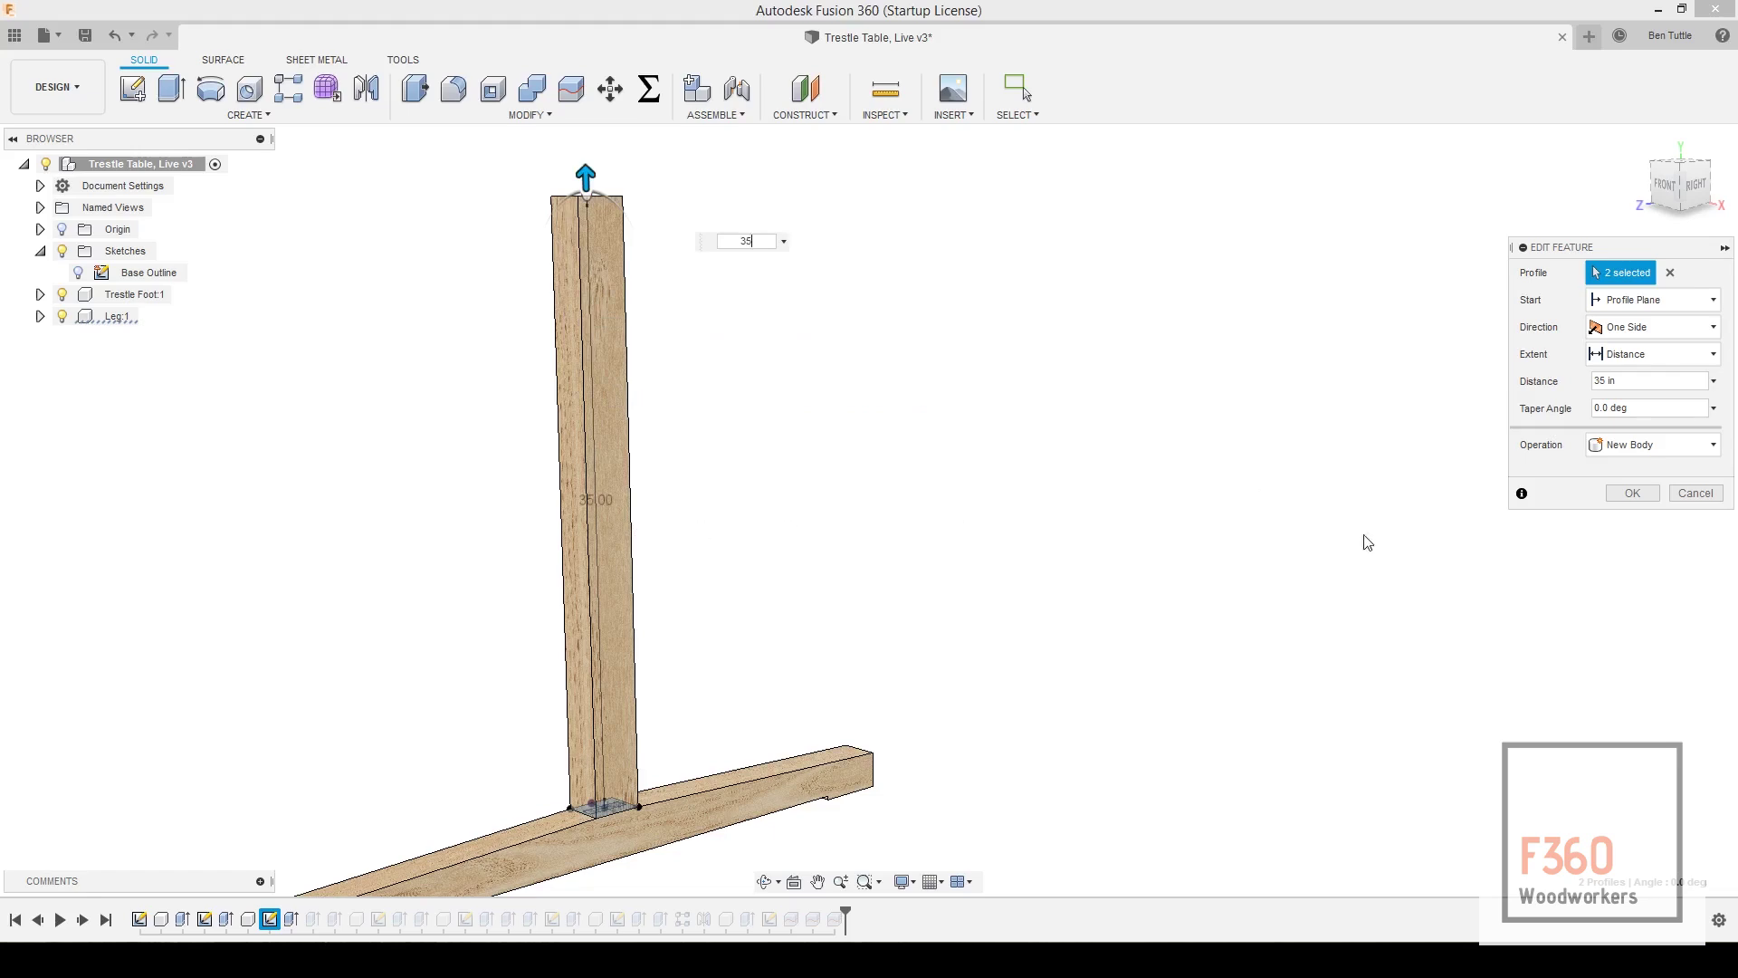
left_click(1632, 492)
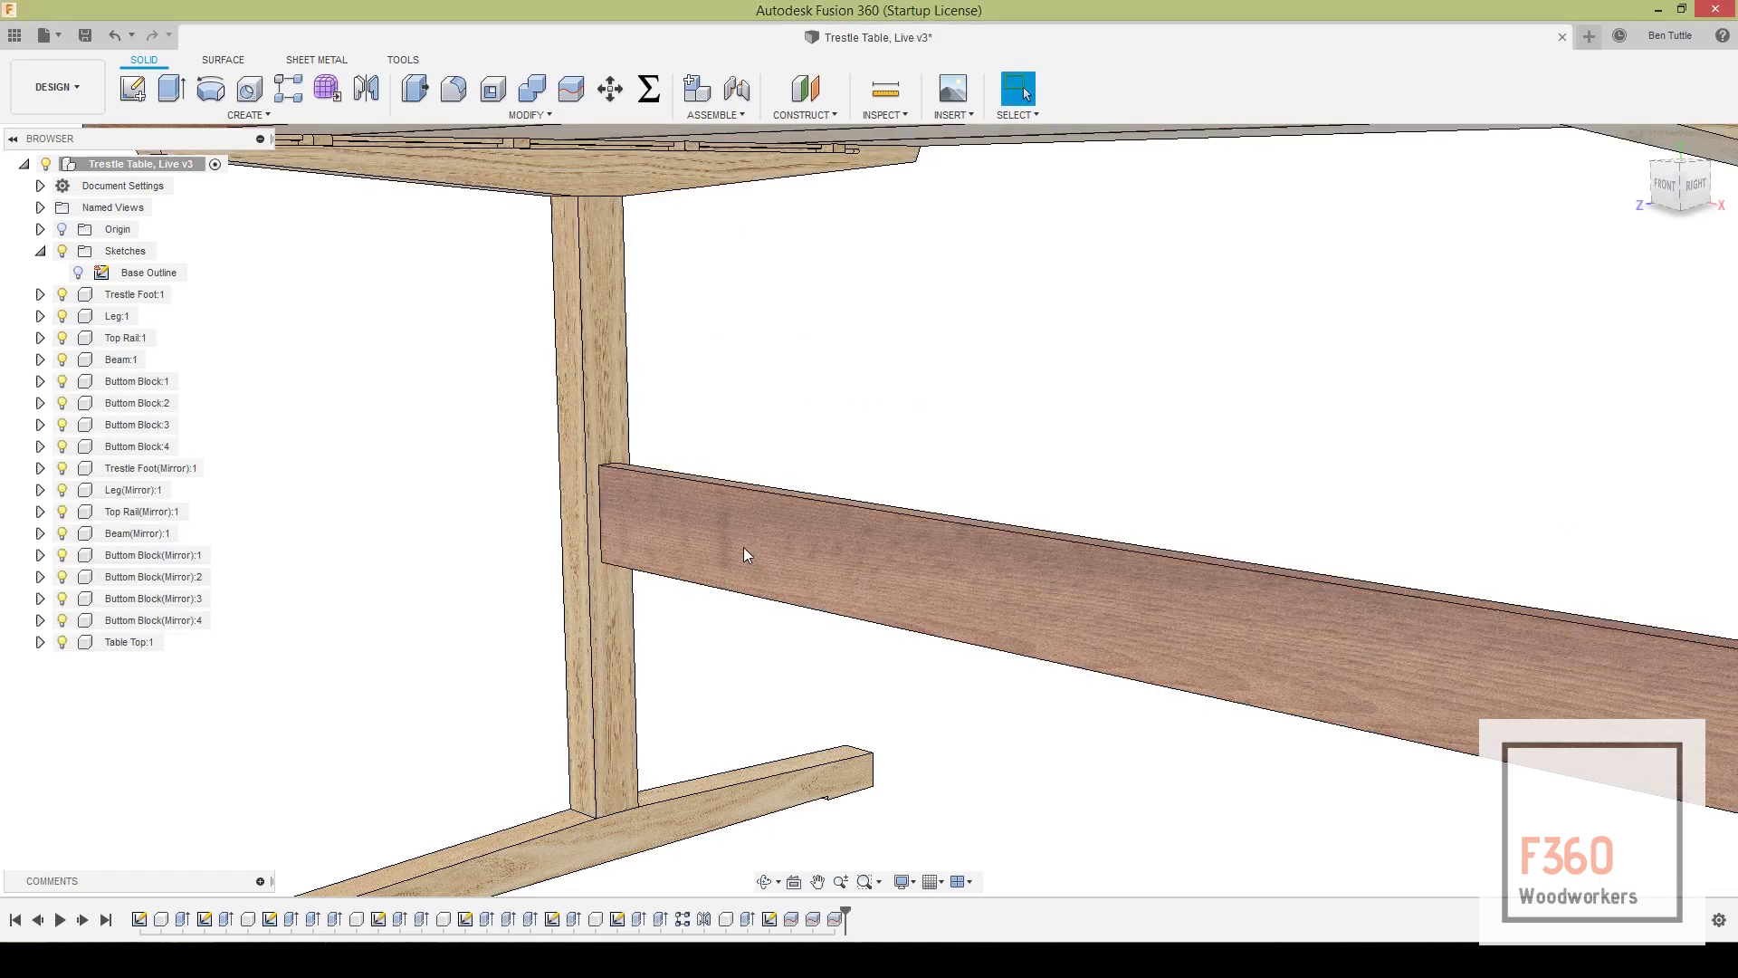
scroll(742, 547, "down", 5)
middle_click_drag(743, 545, 727, 436, "shift")
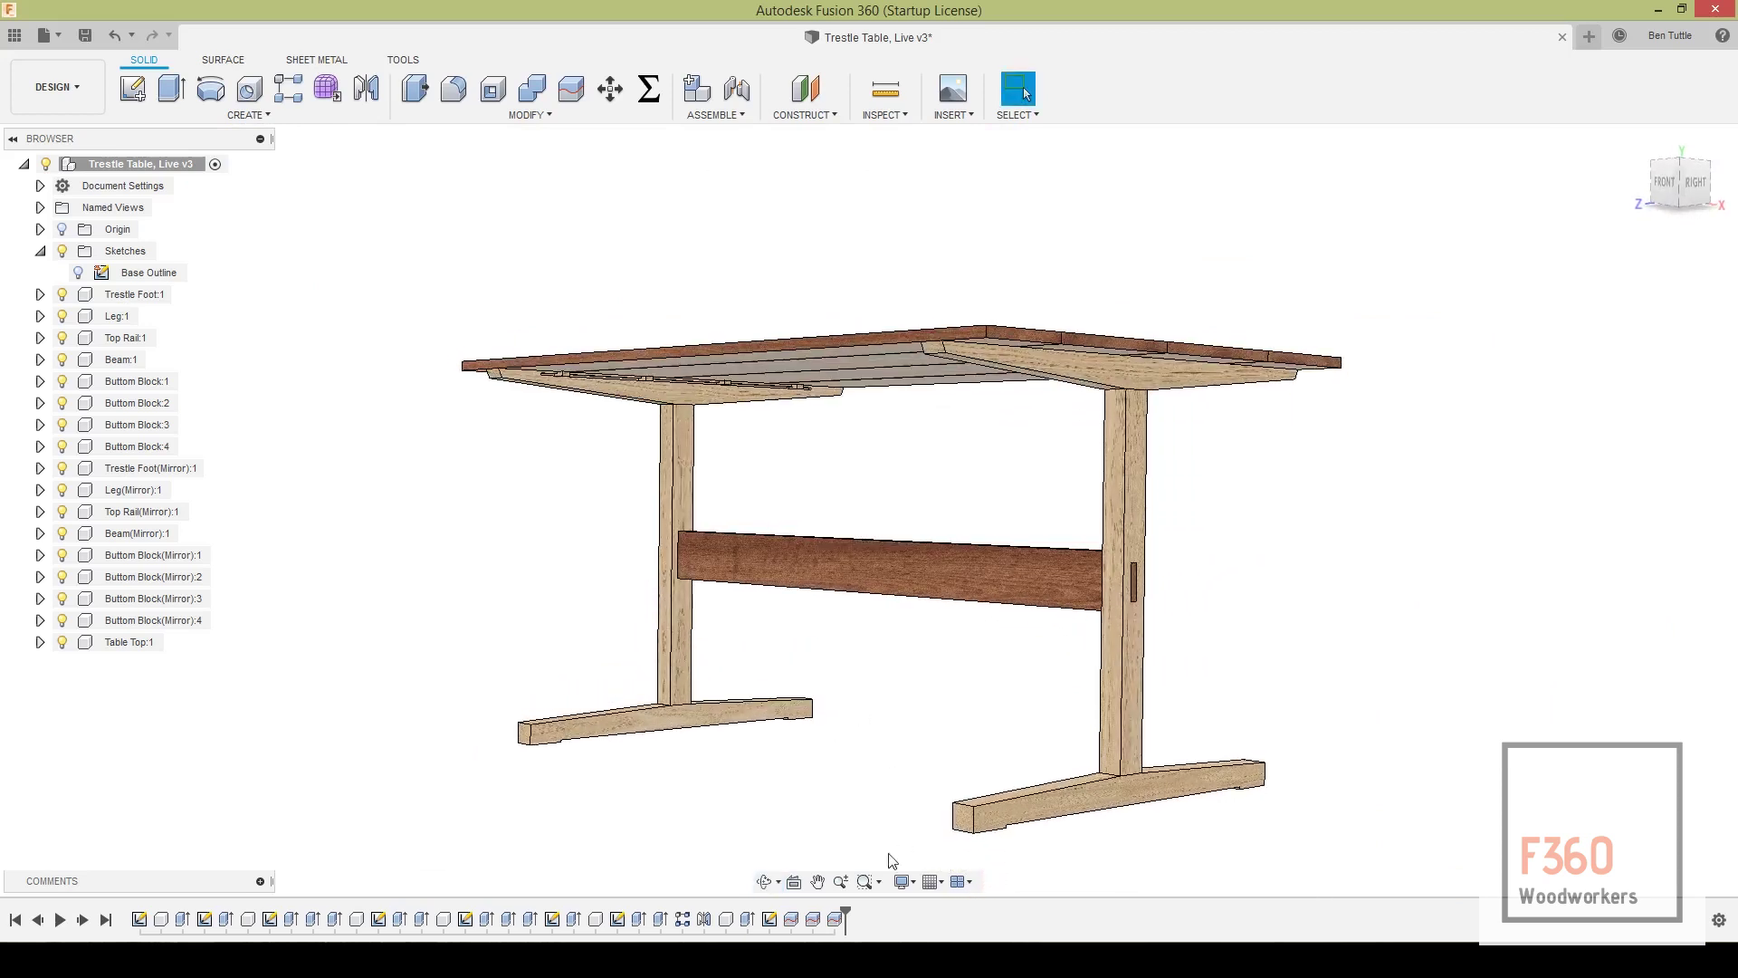
Examine the top rail extrusion and the Base Outline sketch in the design history
mouse_move(845, 913)
left_mouse_down()
mouse_move(433, 922)
mouse_move(845, 914)
left_mouse_up()
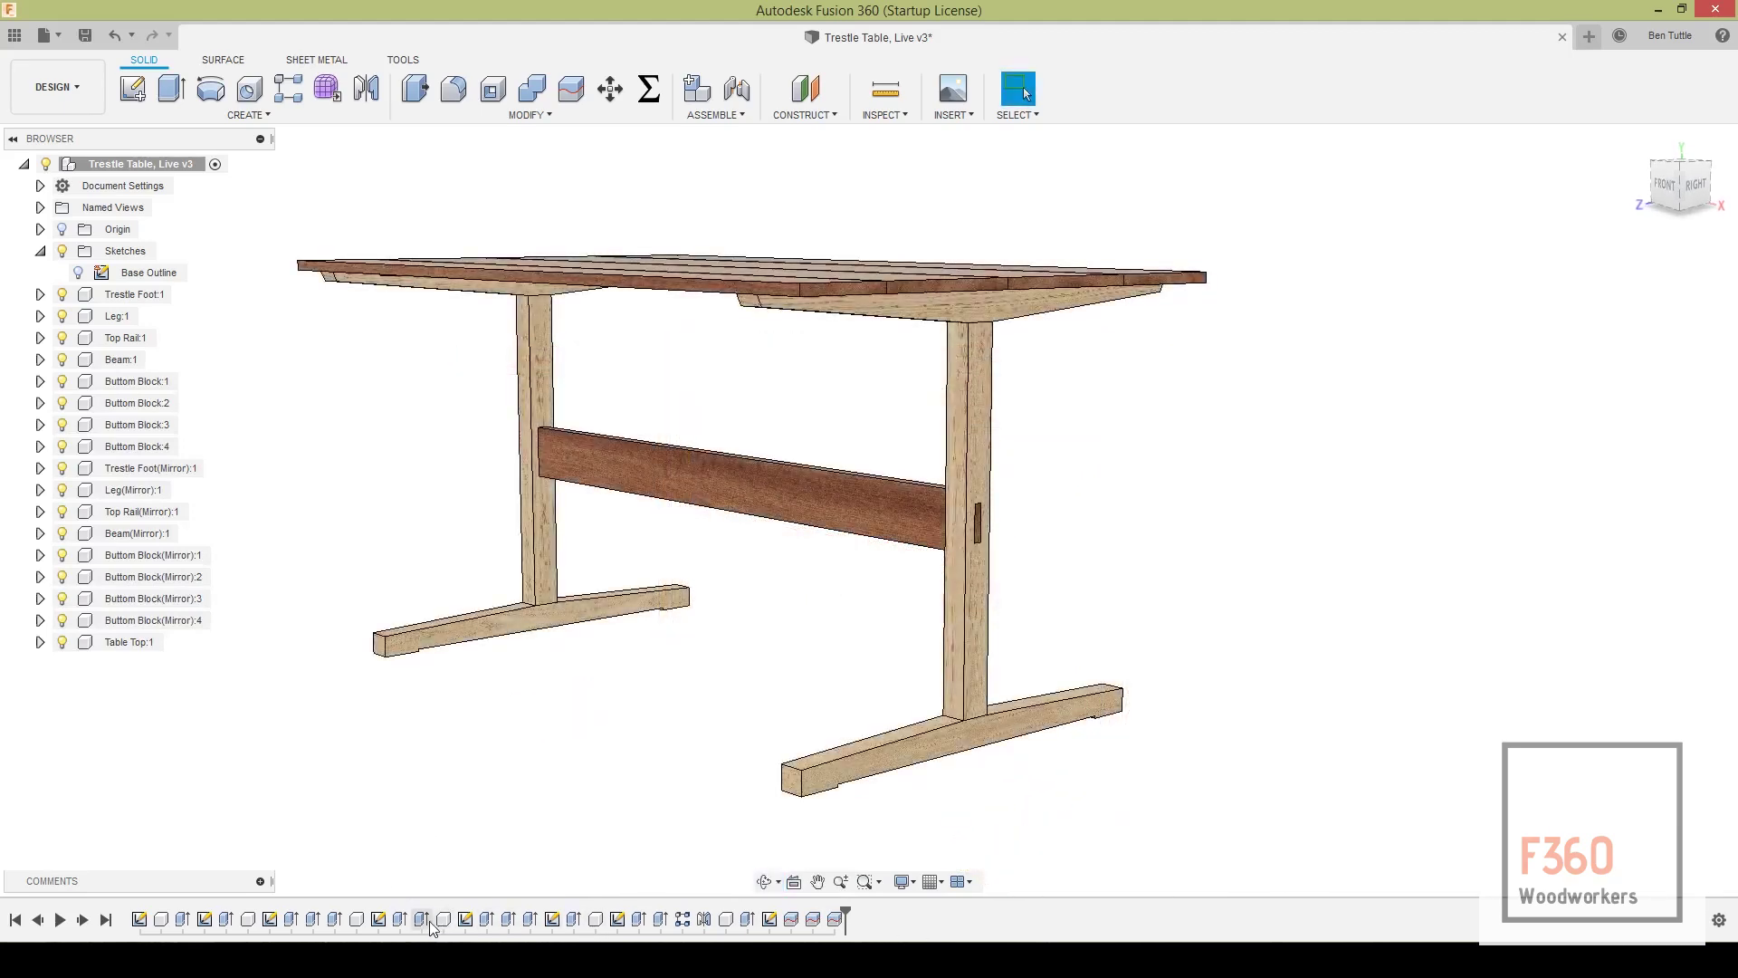
right_click(422, 919)
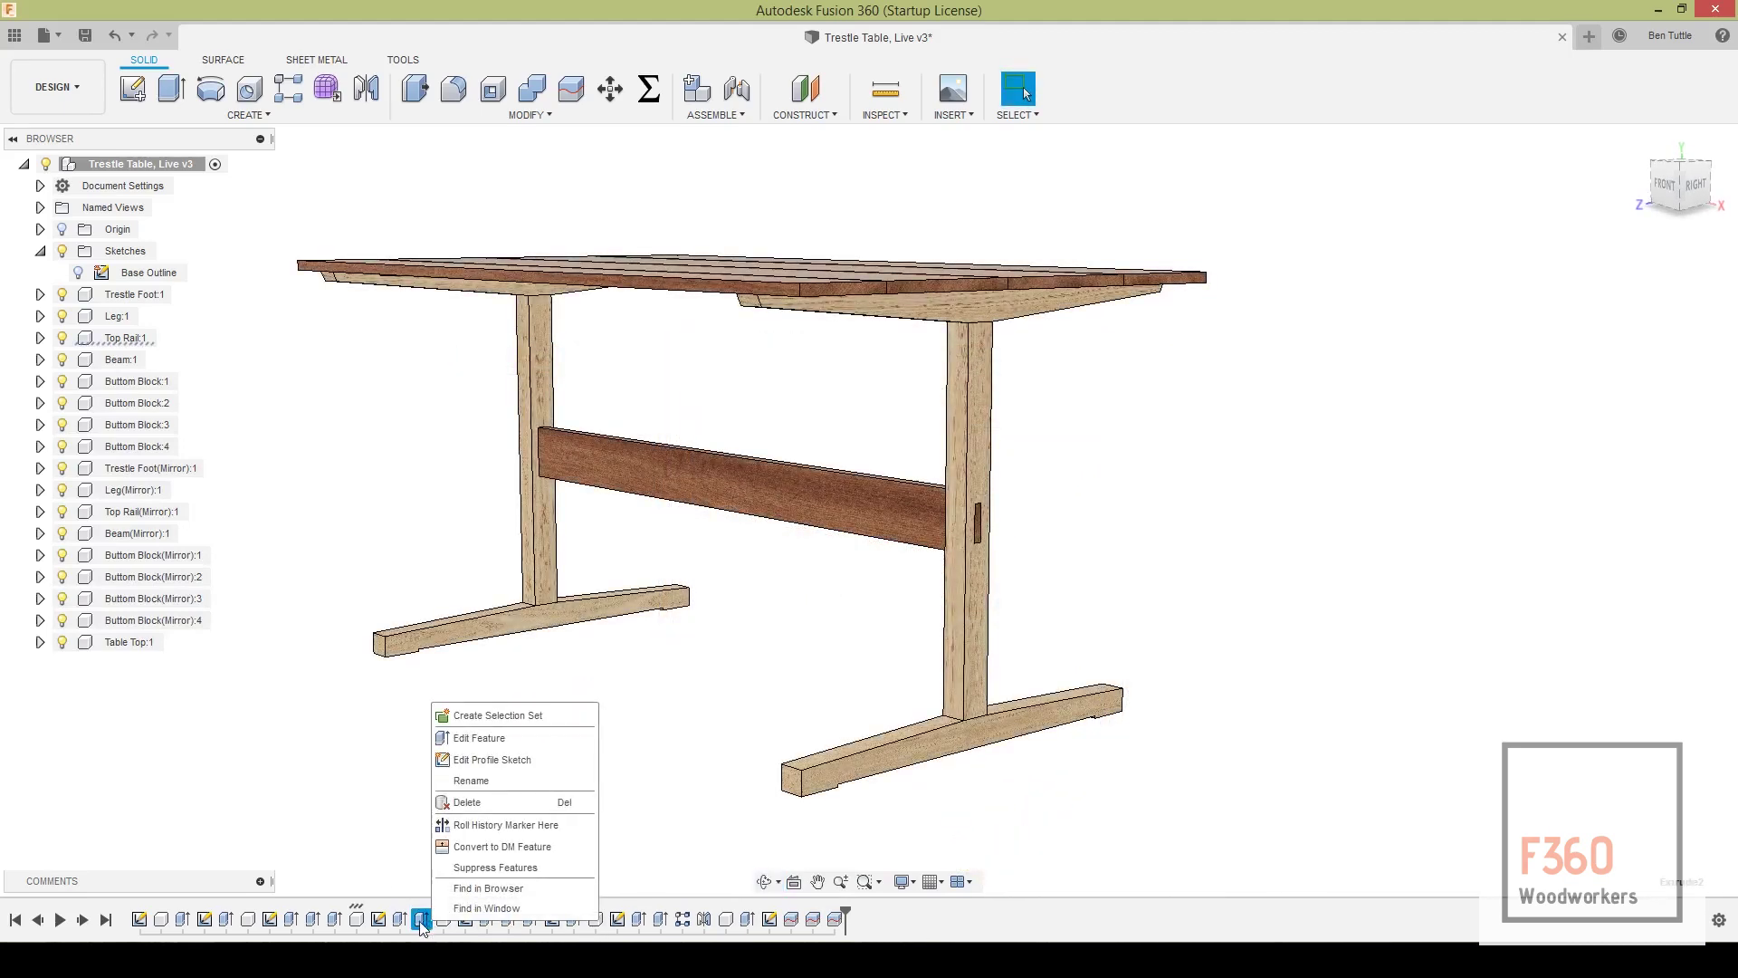
left_click(379, 933)
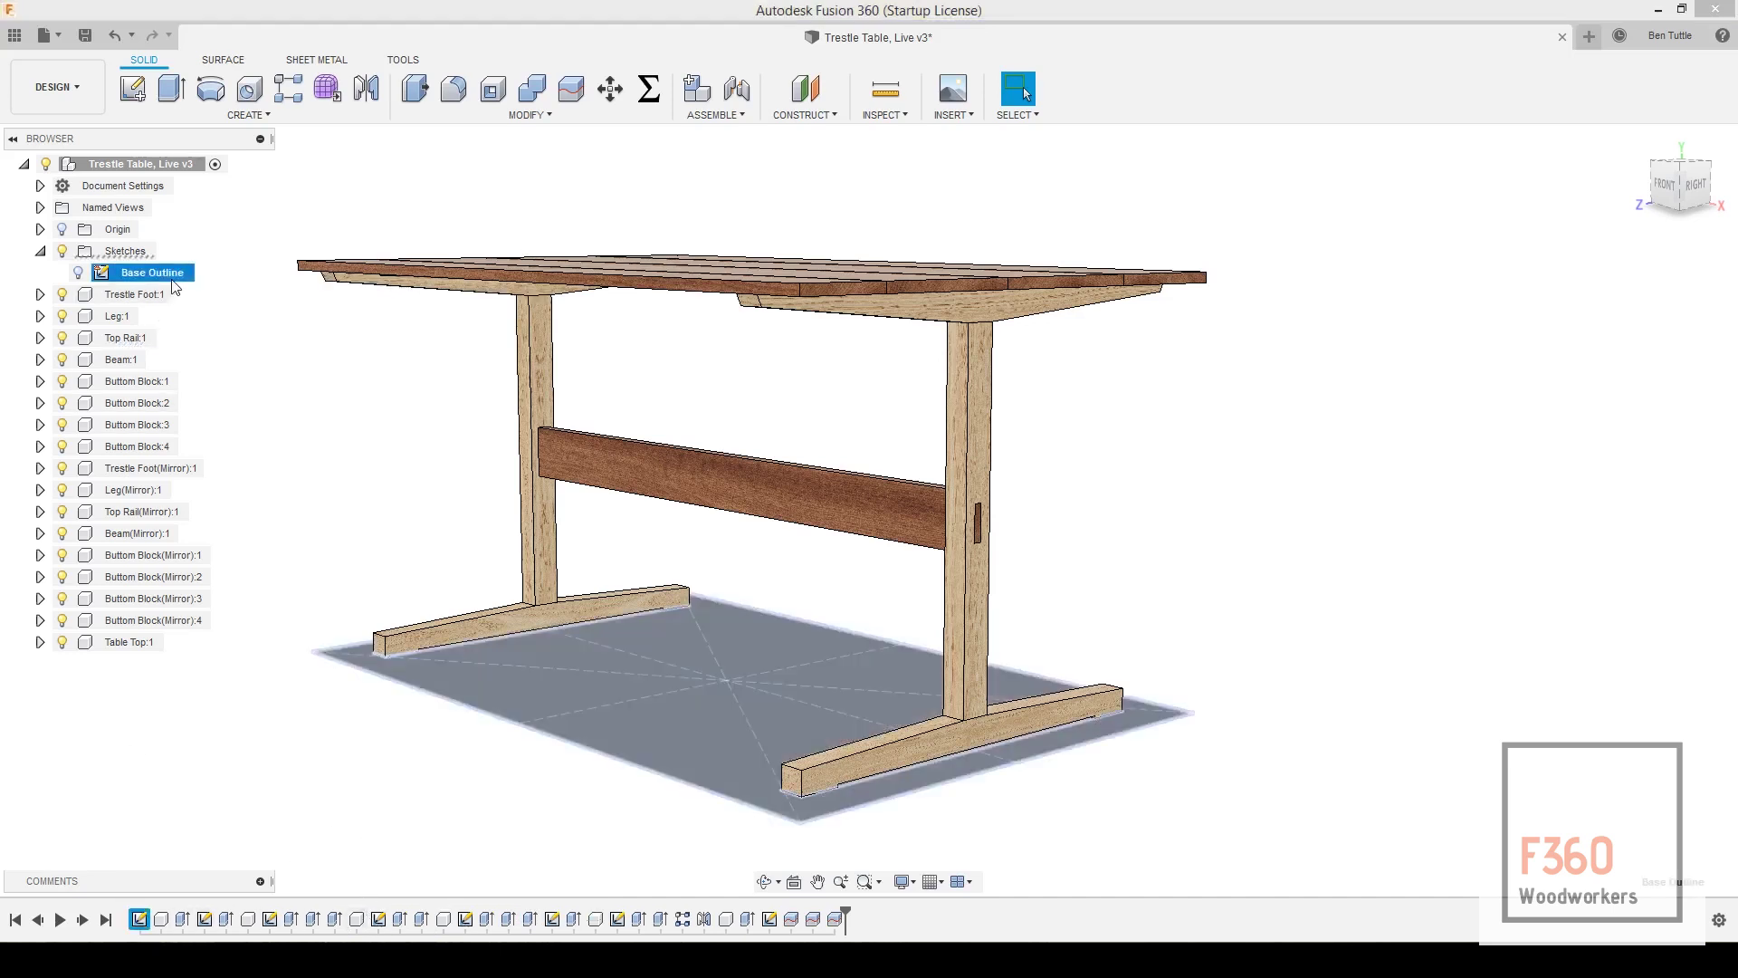
left_click(143, 920)
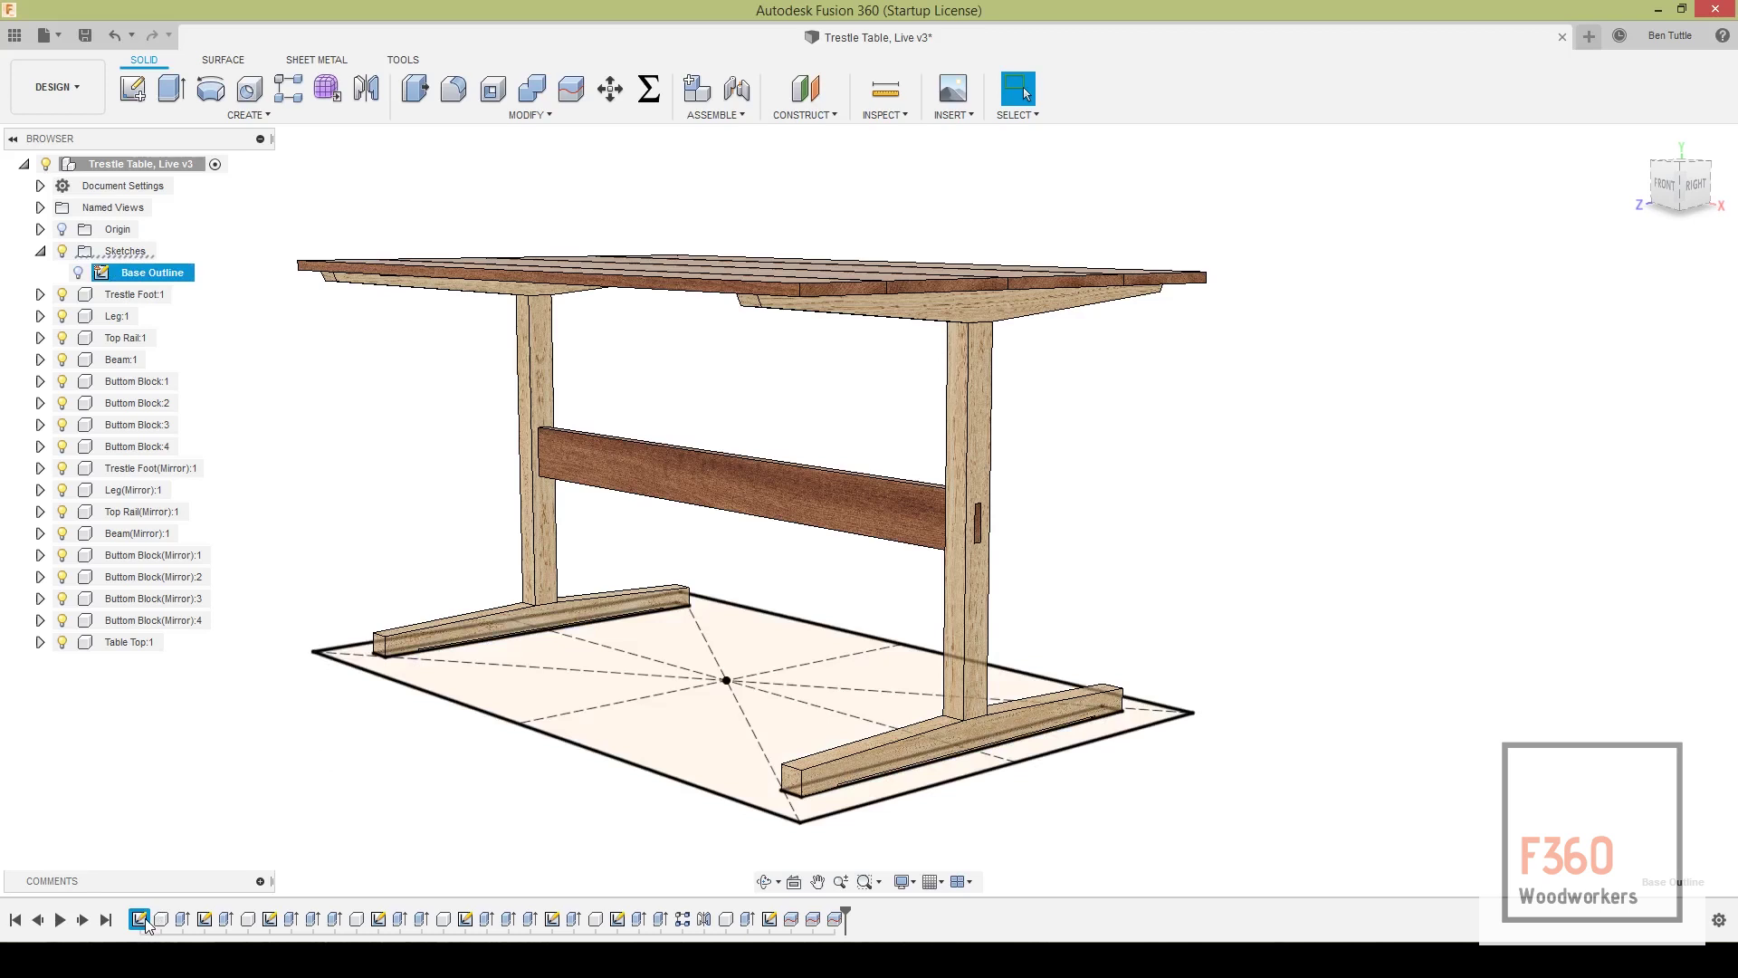
left_click(331, 822)
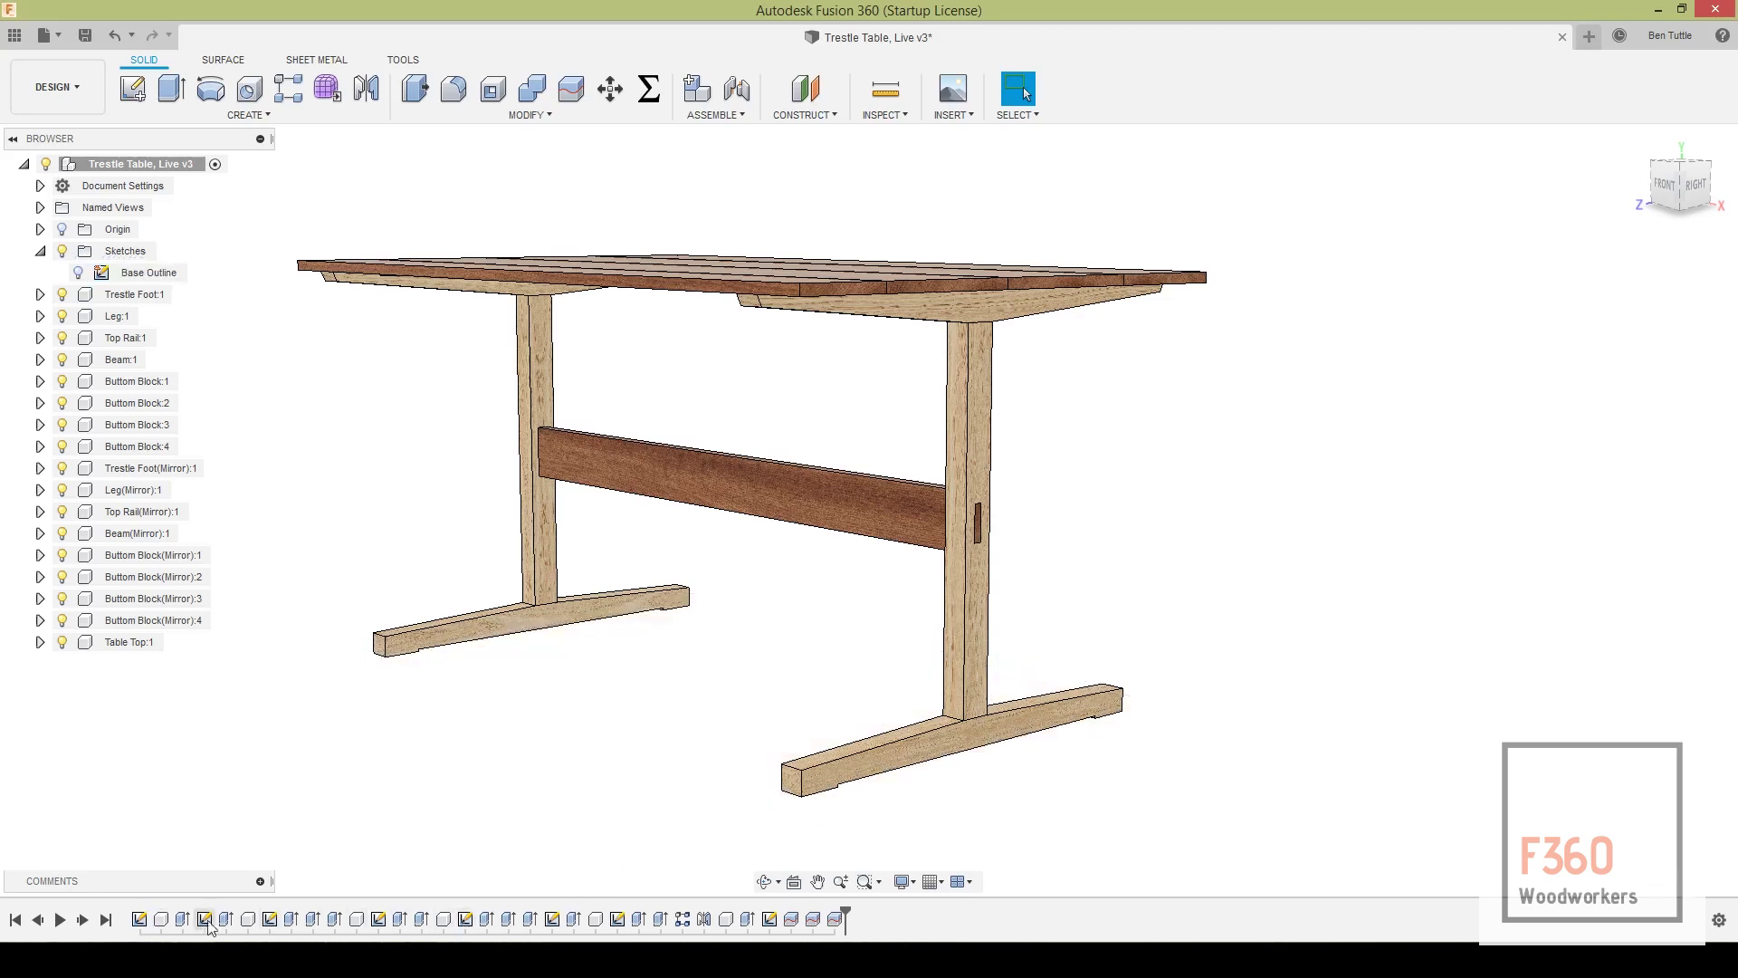
right_click(141, 920)
left_click(188, 744)
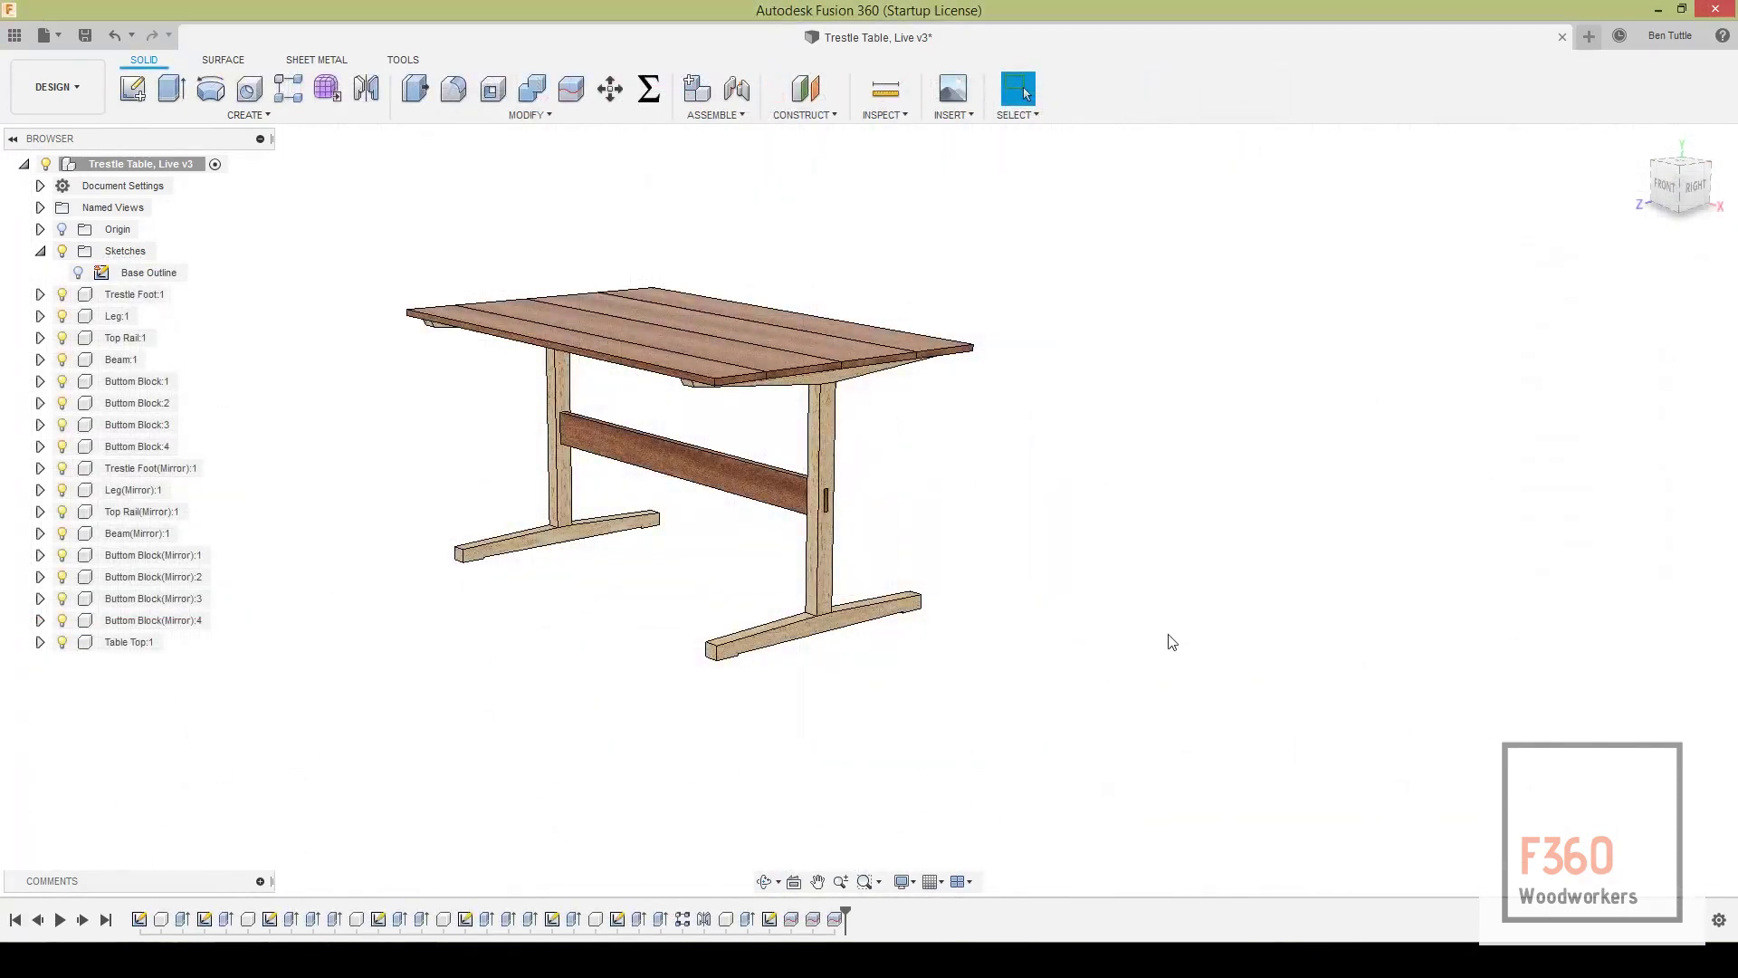
Turn on the Component Color Swatch and highlight the Trestle Foot's first extrusion in the design history
left_click(1719, 921)
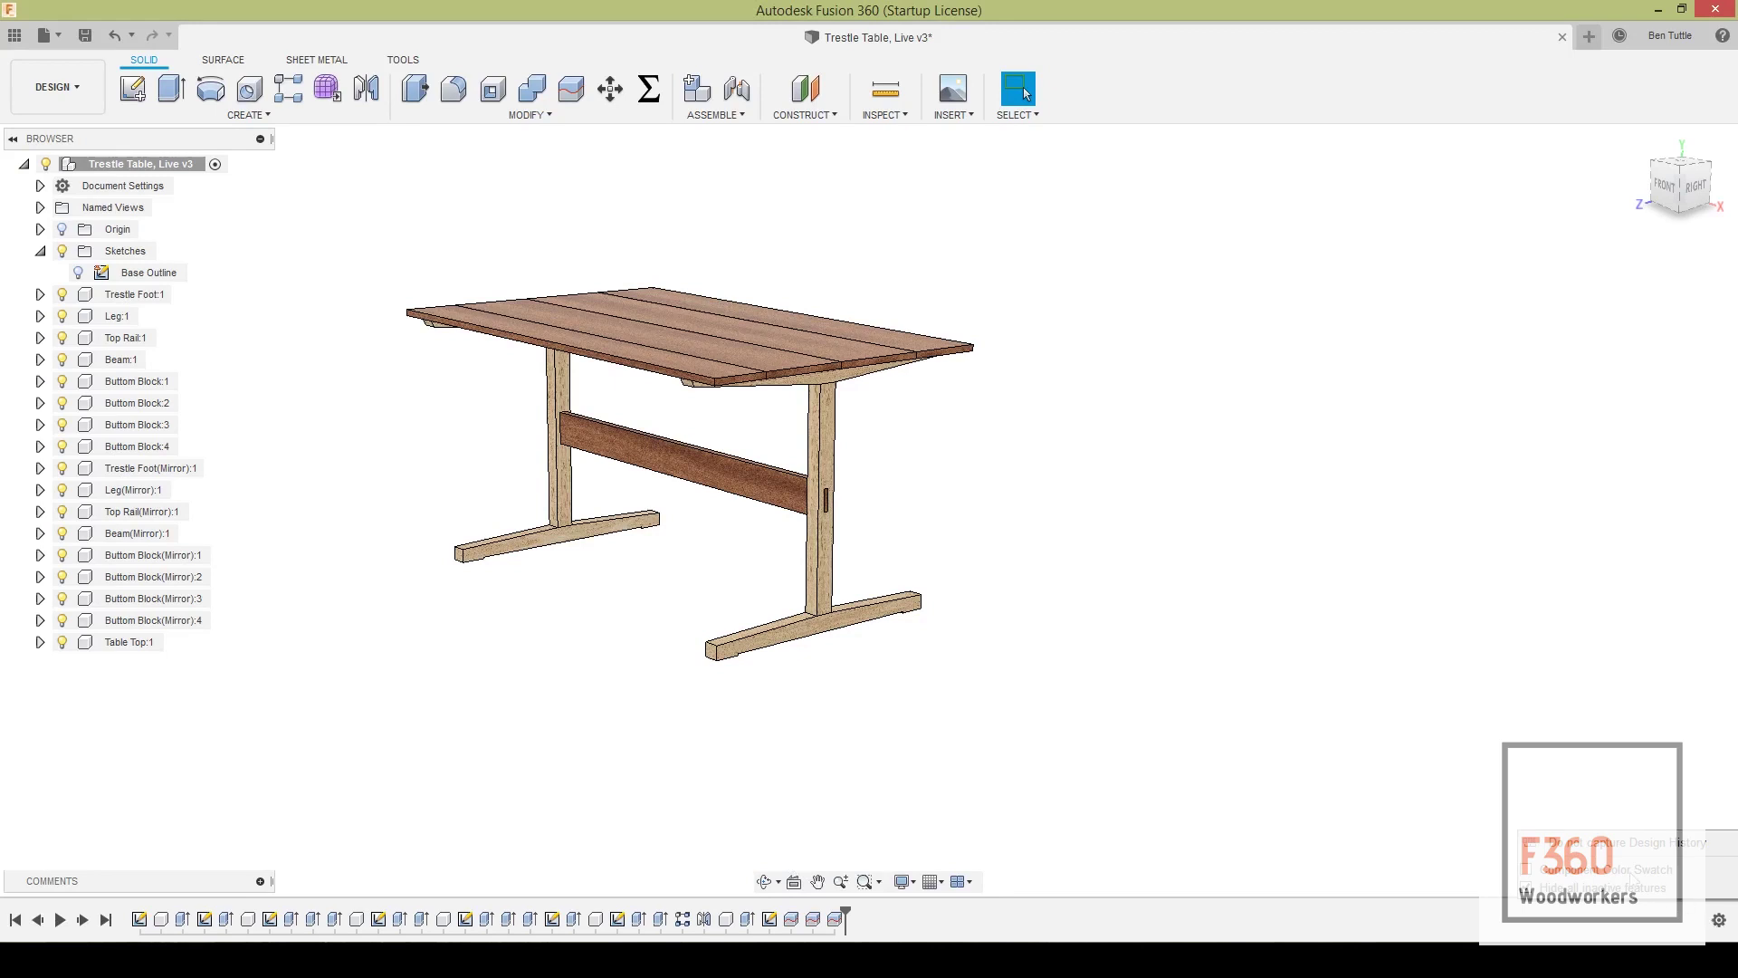
left_click(1719, 919)
left_click(1539, 869)
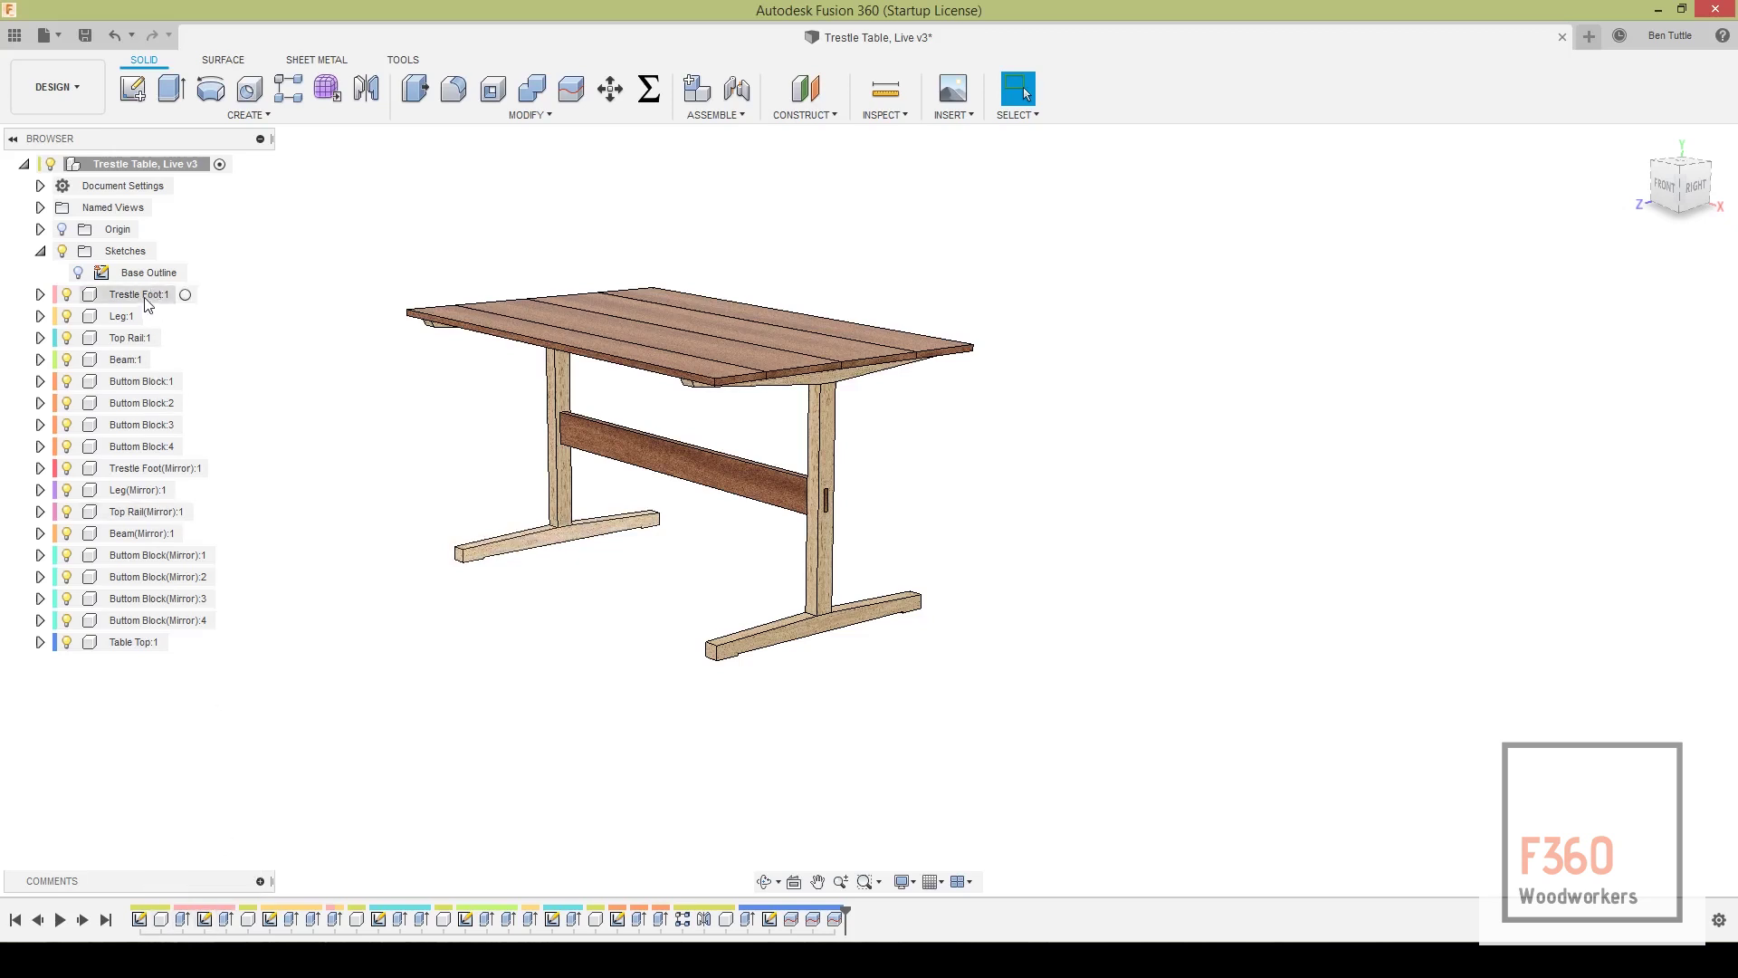
left_click(182, 920)
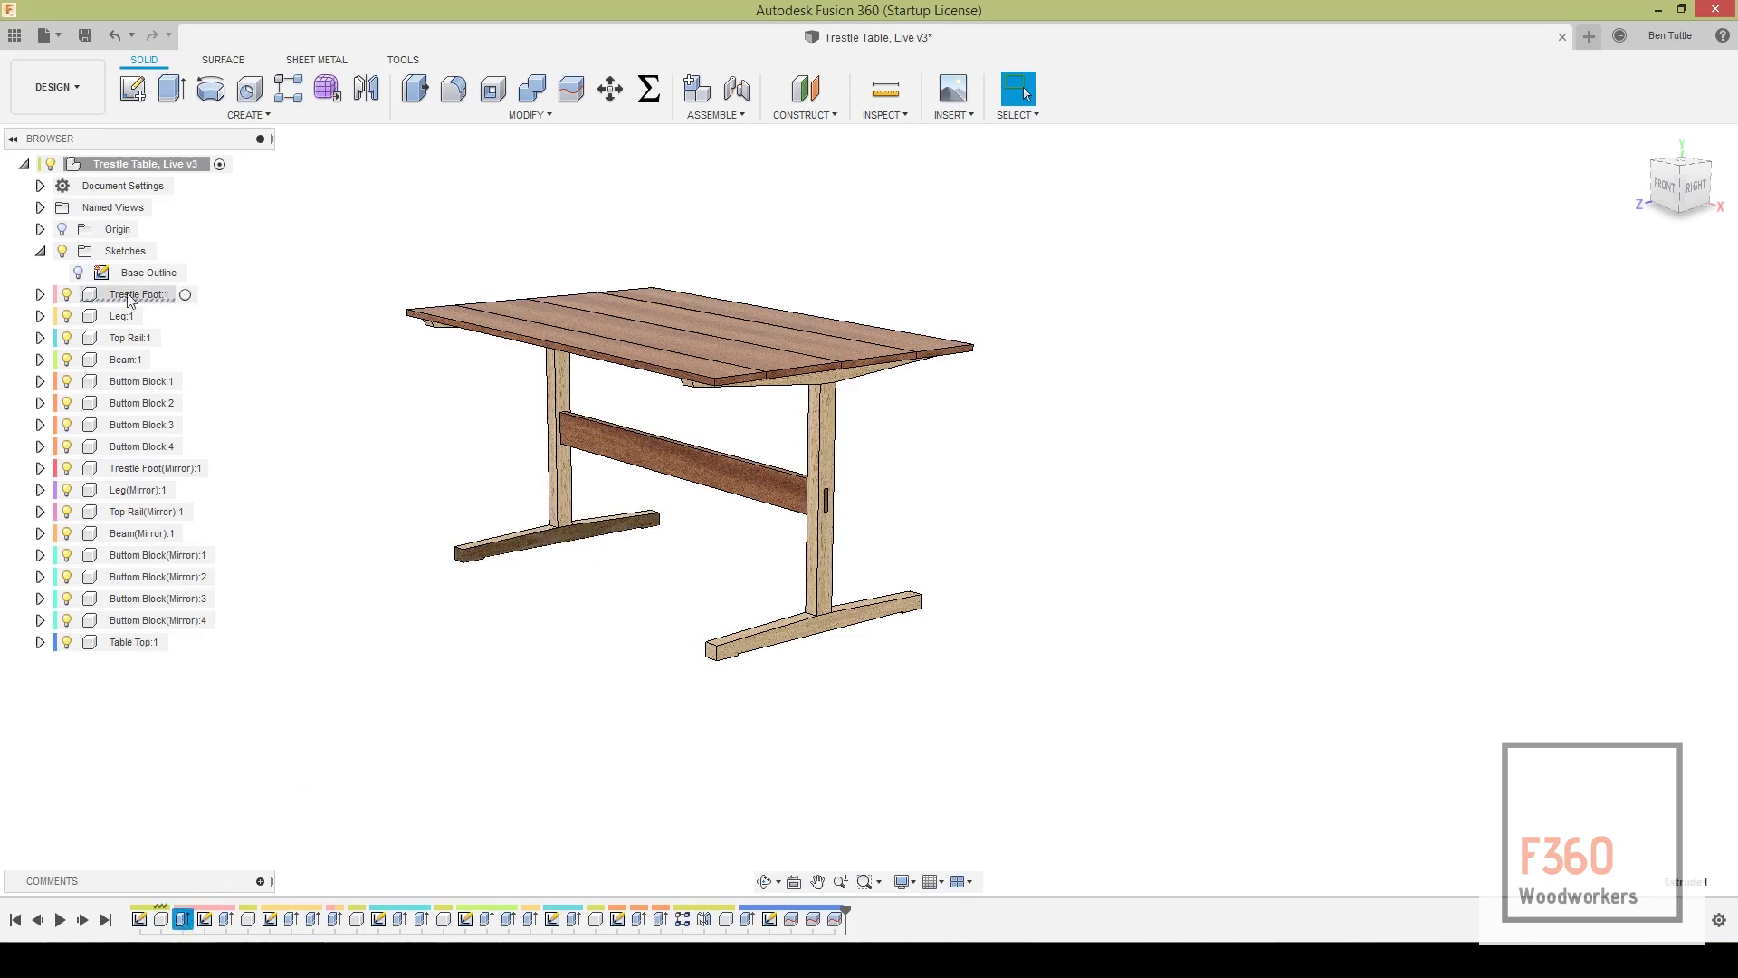
left_click(292, 790)
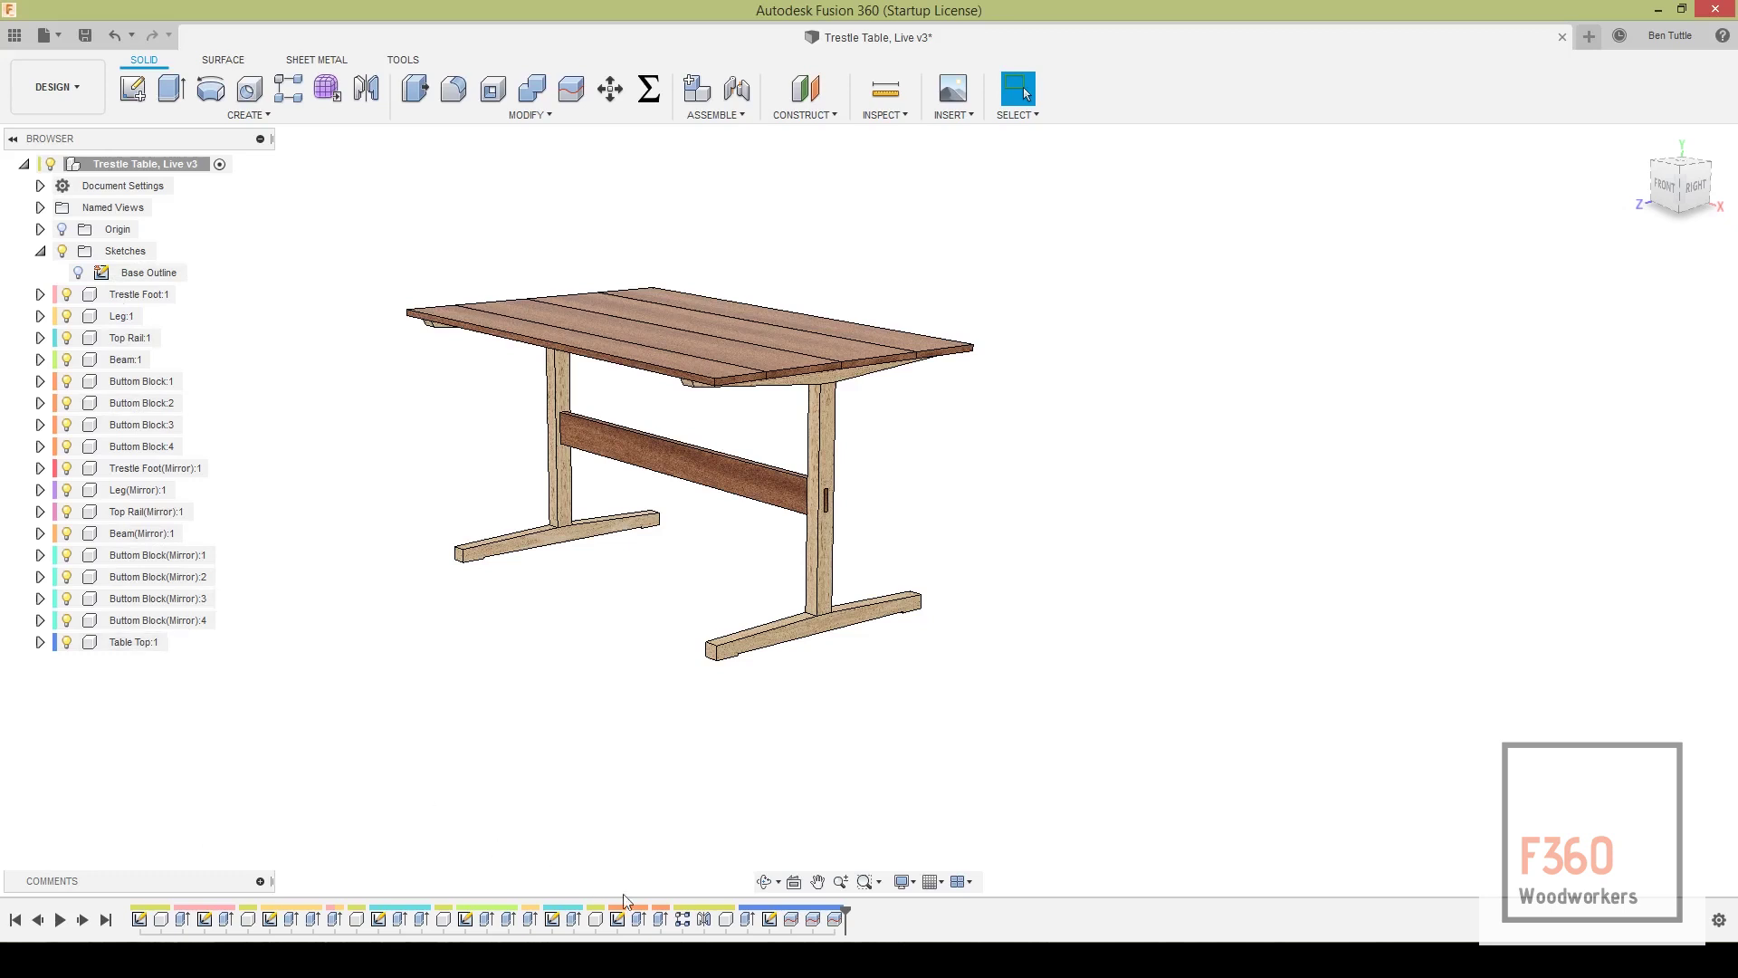
Roll the design history back to before the table top extrusion, and return it to the end
left_click_drag(840, 913, 758, 911)
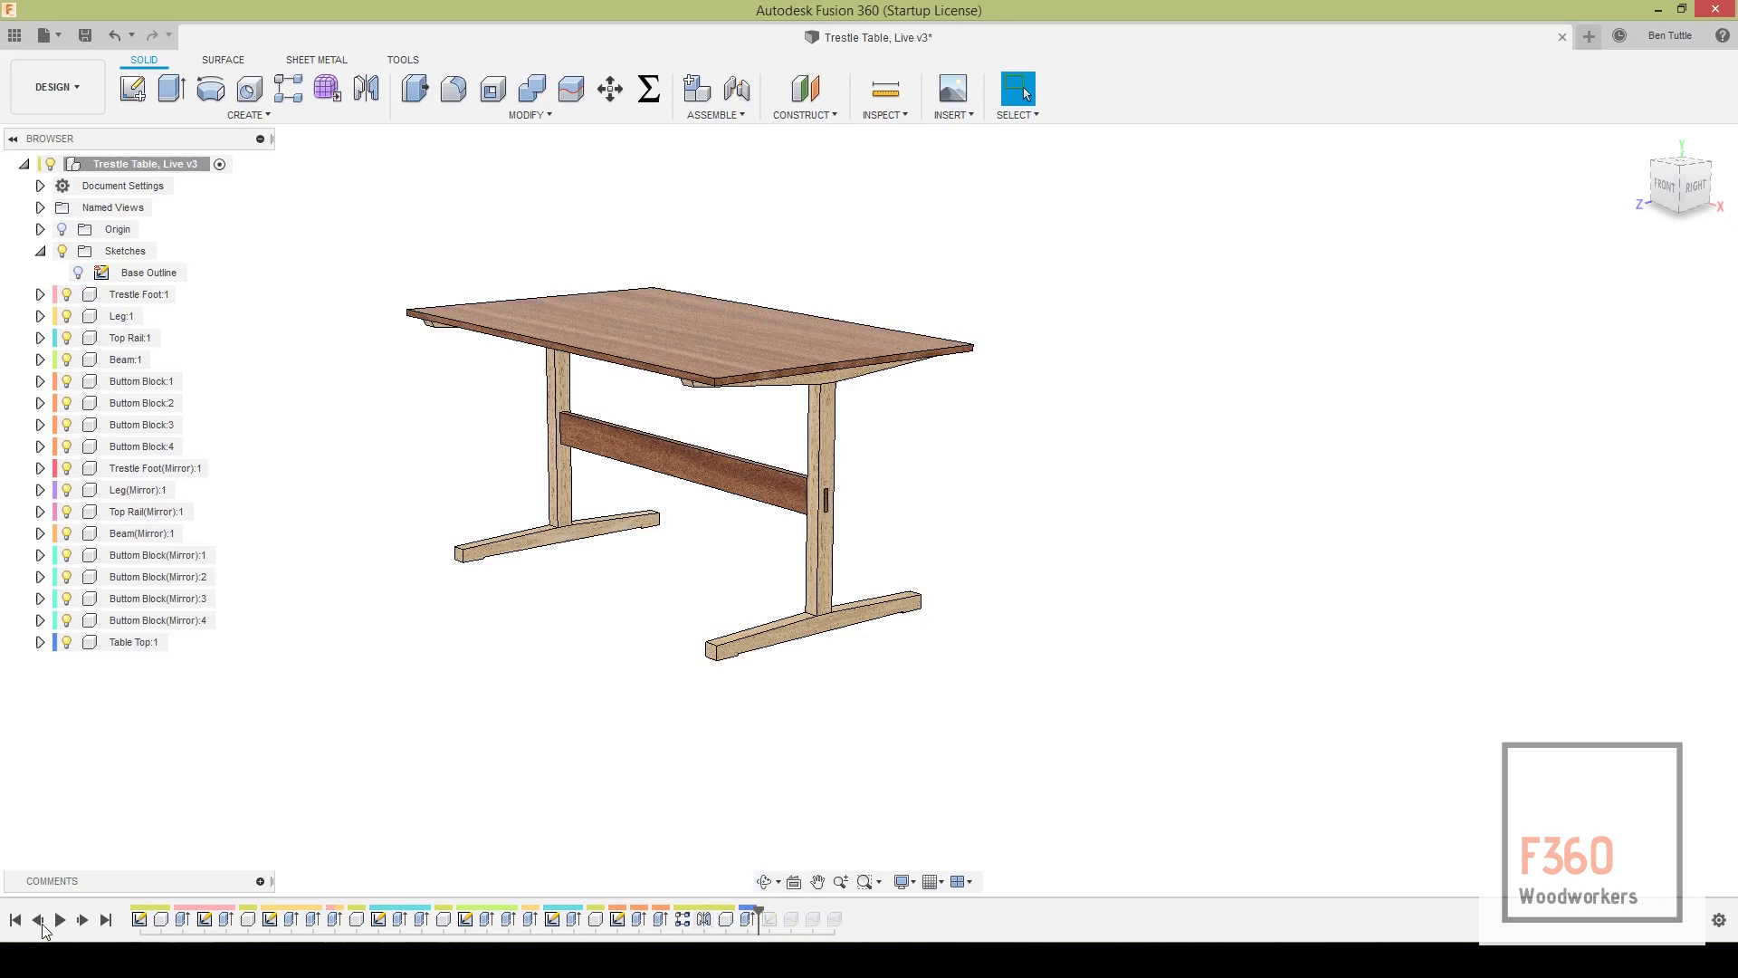
left_click(40, 923)
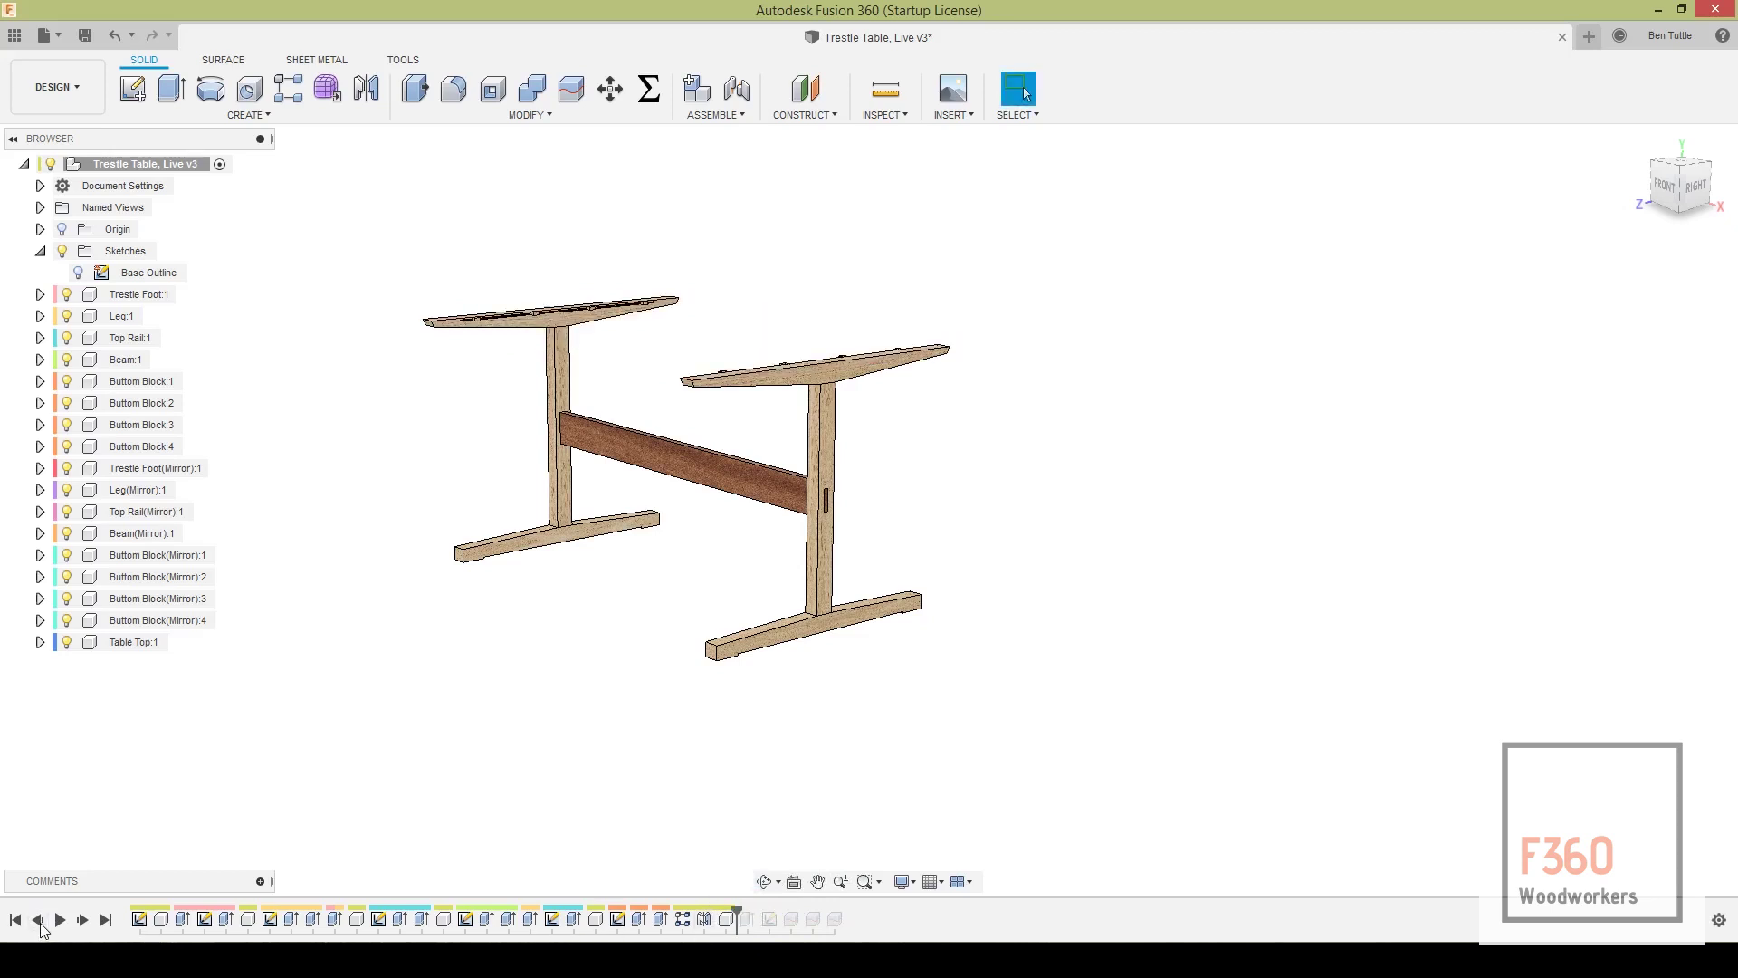
left_click(105, 919)
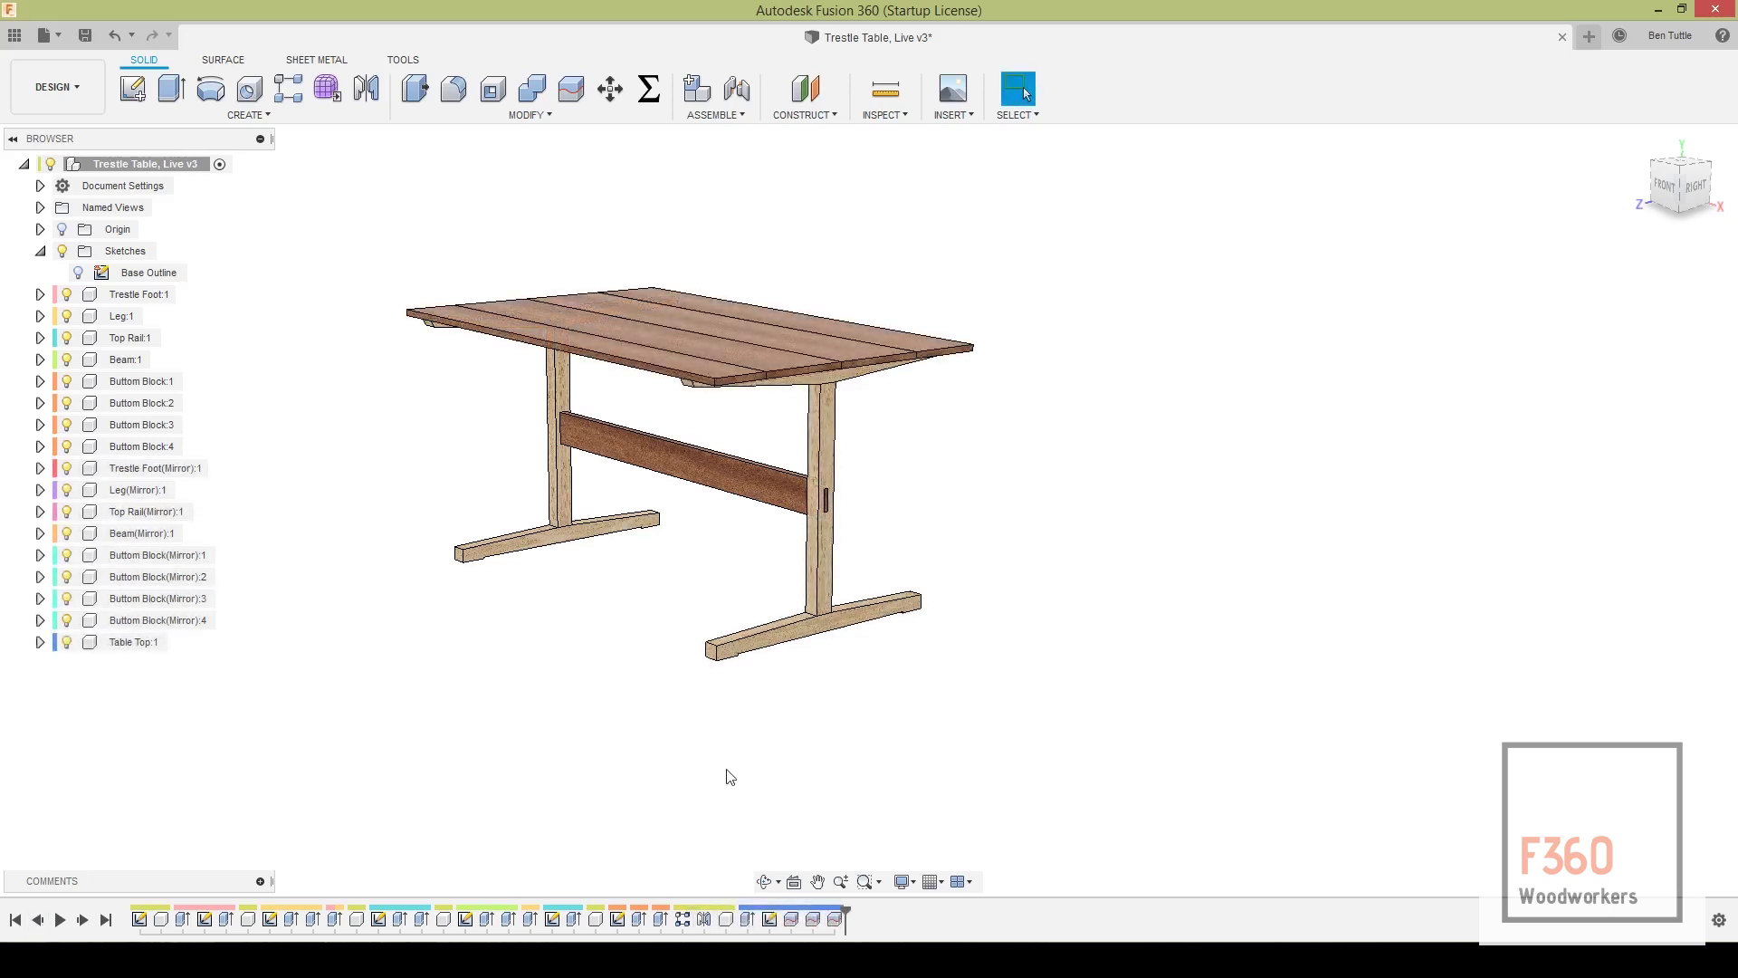
Combine the Table Top's consecutive features, from its extrusion to the last one, into one group in the design history
left_click(838, 927)
left_click(748, 919, "shift")
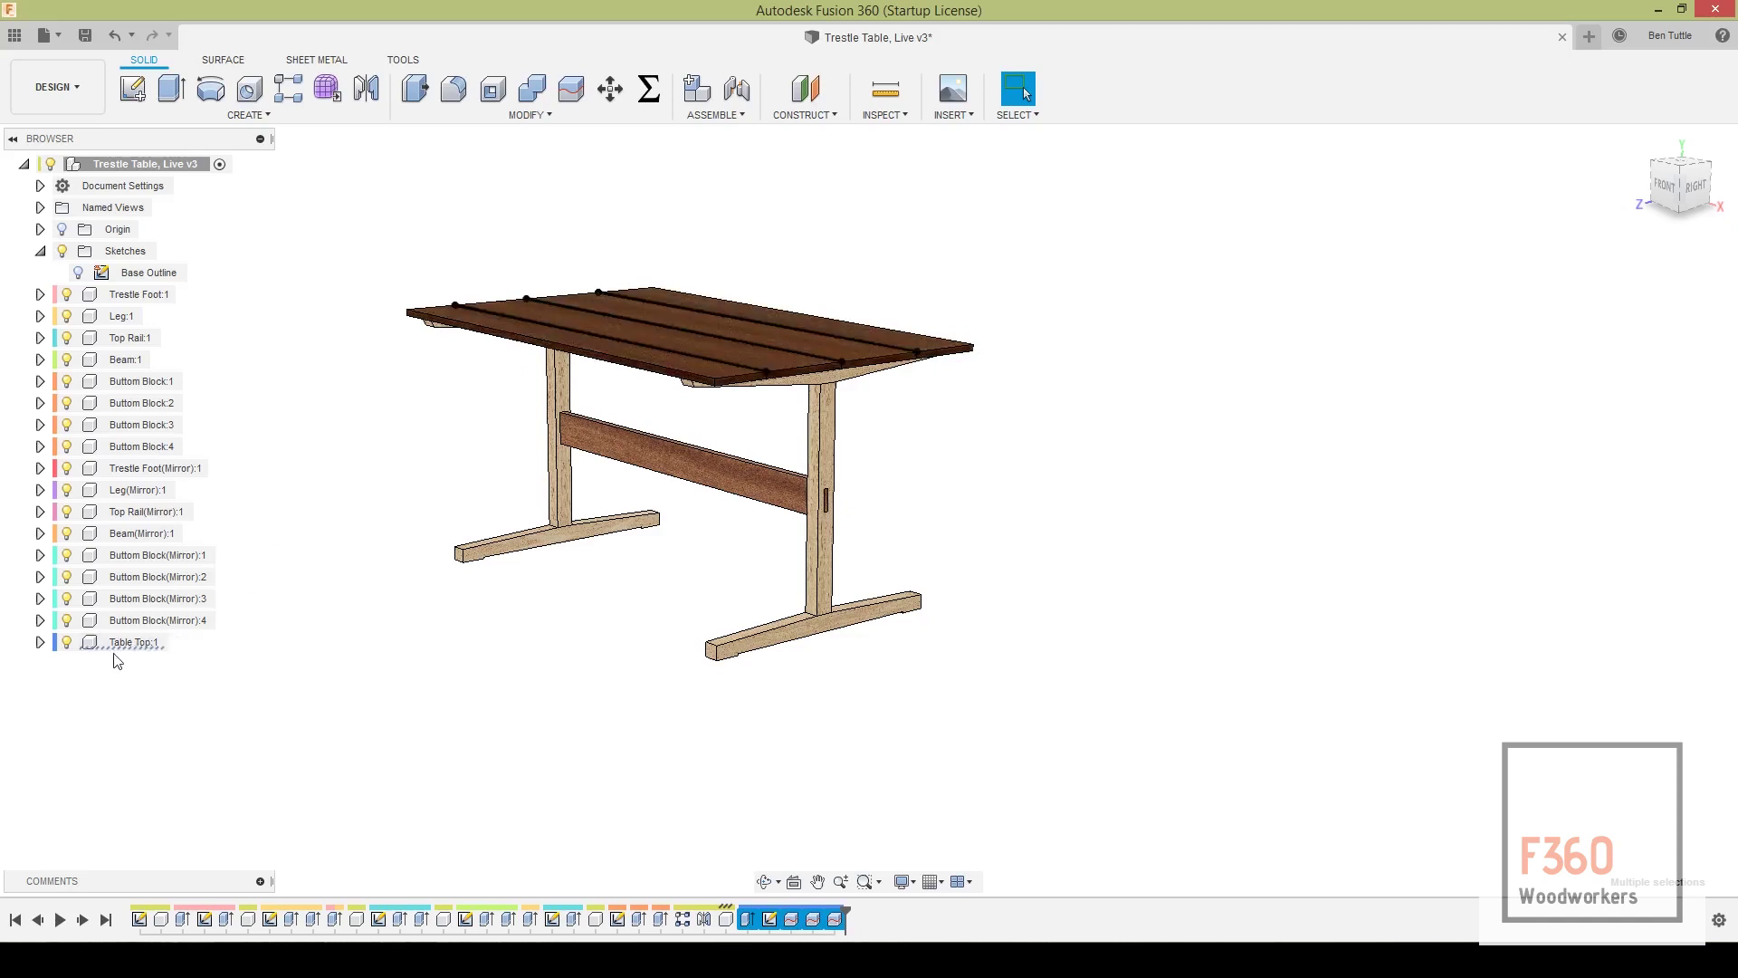
right_click(750, 919)
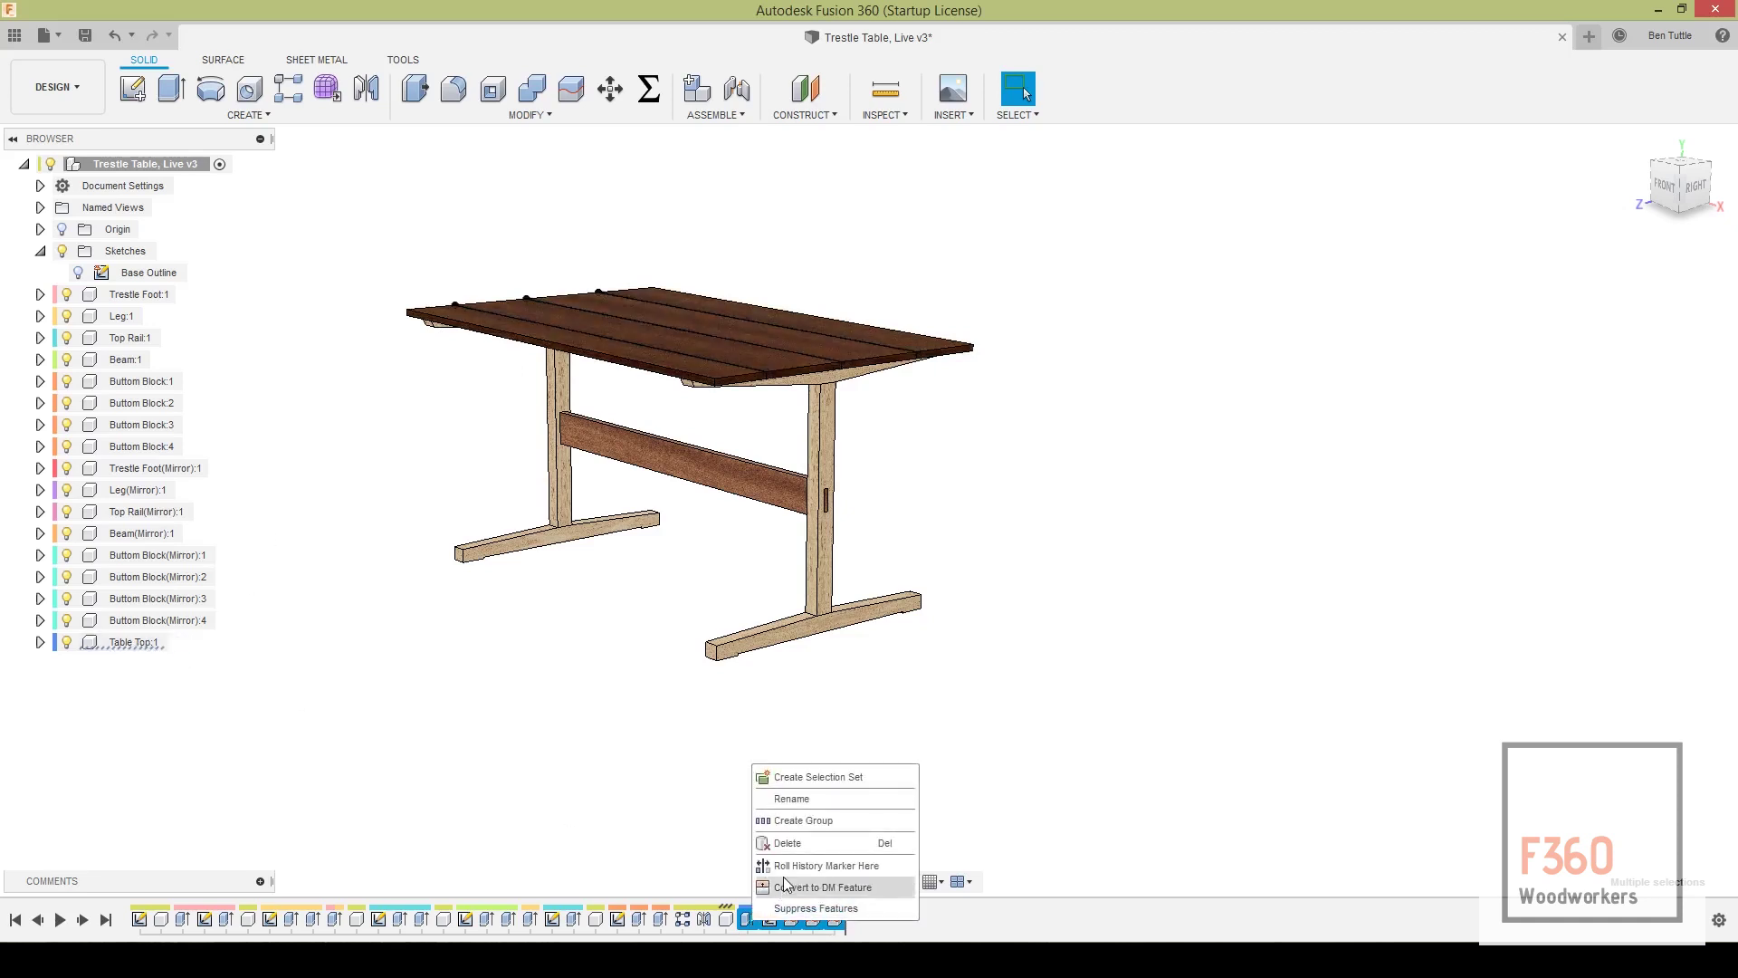
left_click(800, 820)
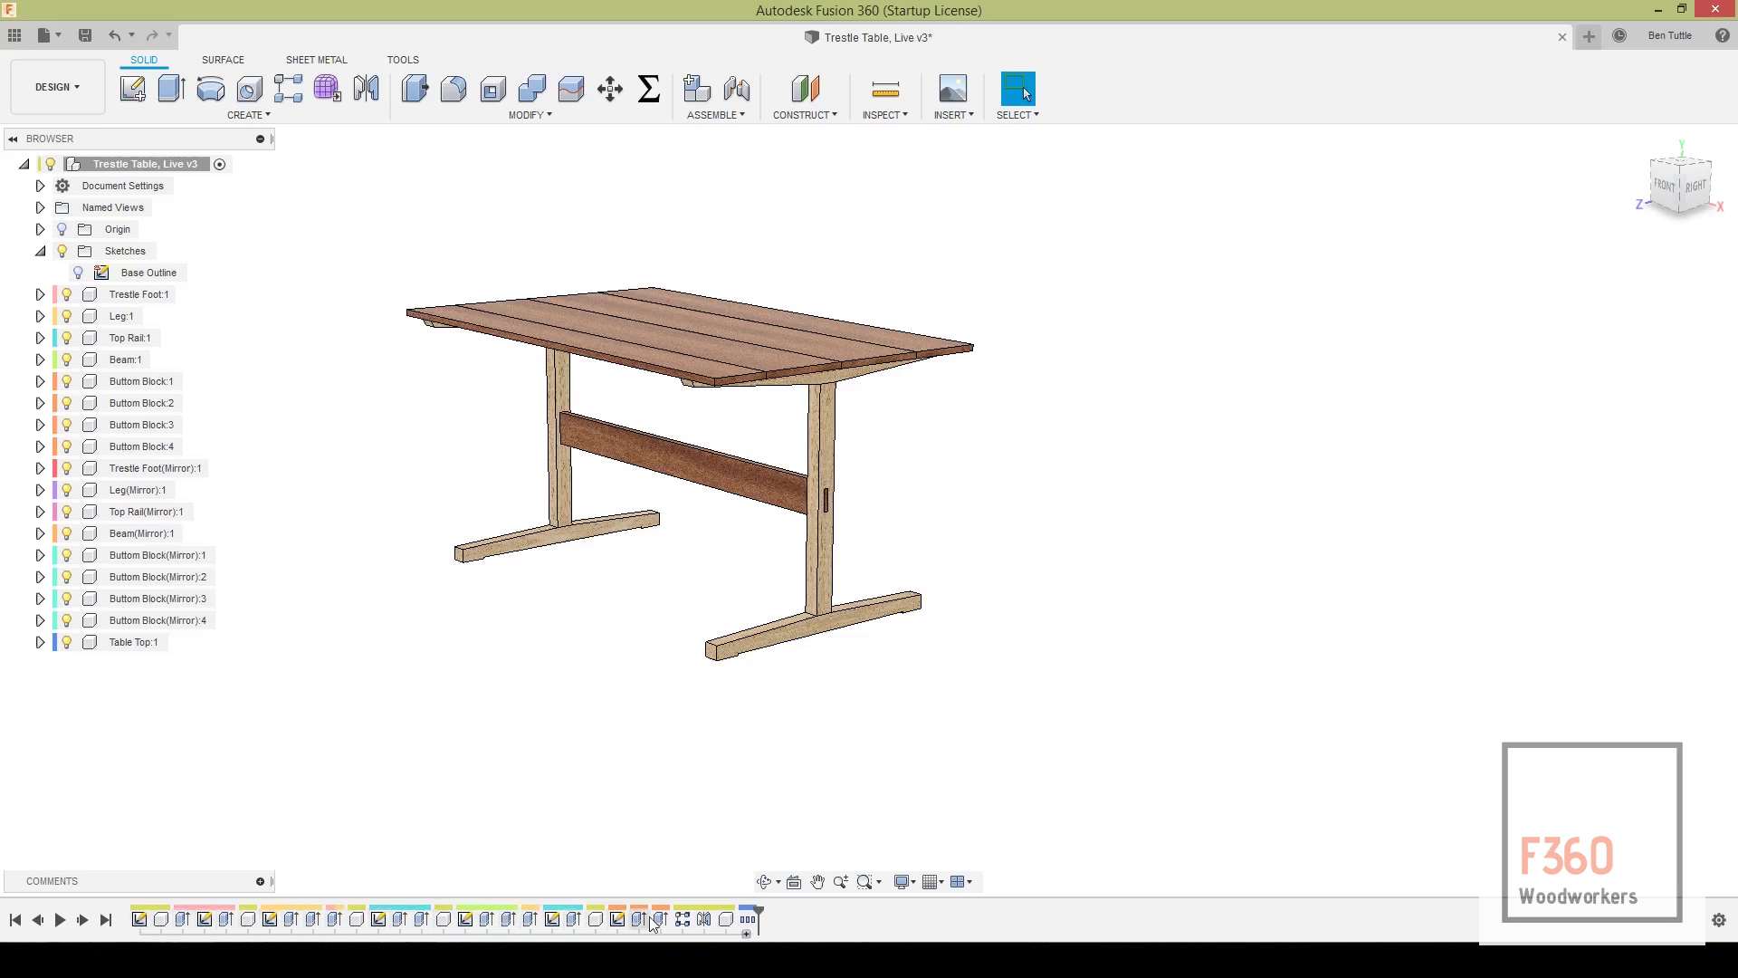
left_click(746, 922)
left_click(666, 856)
left_click(739, 923)
left_click(632, 854)
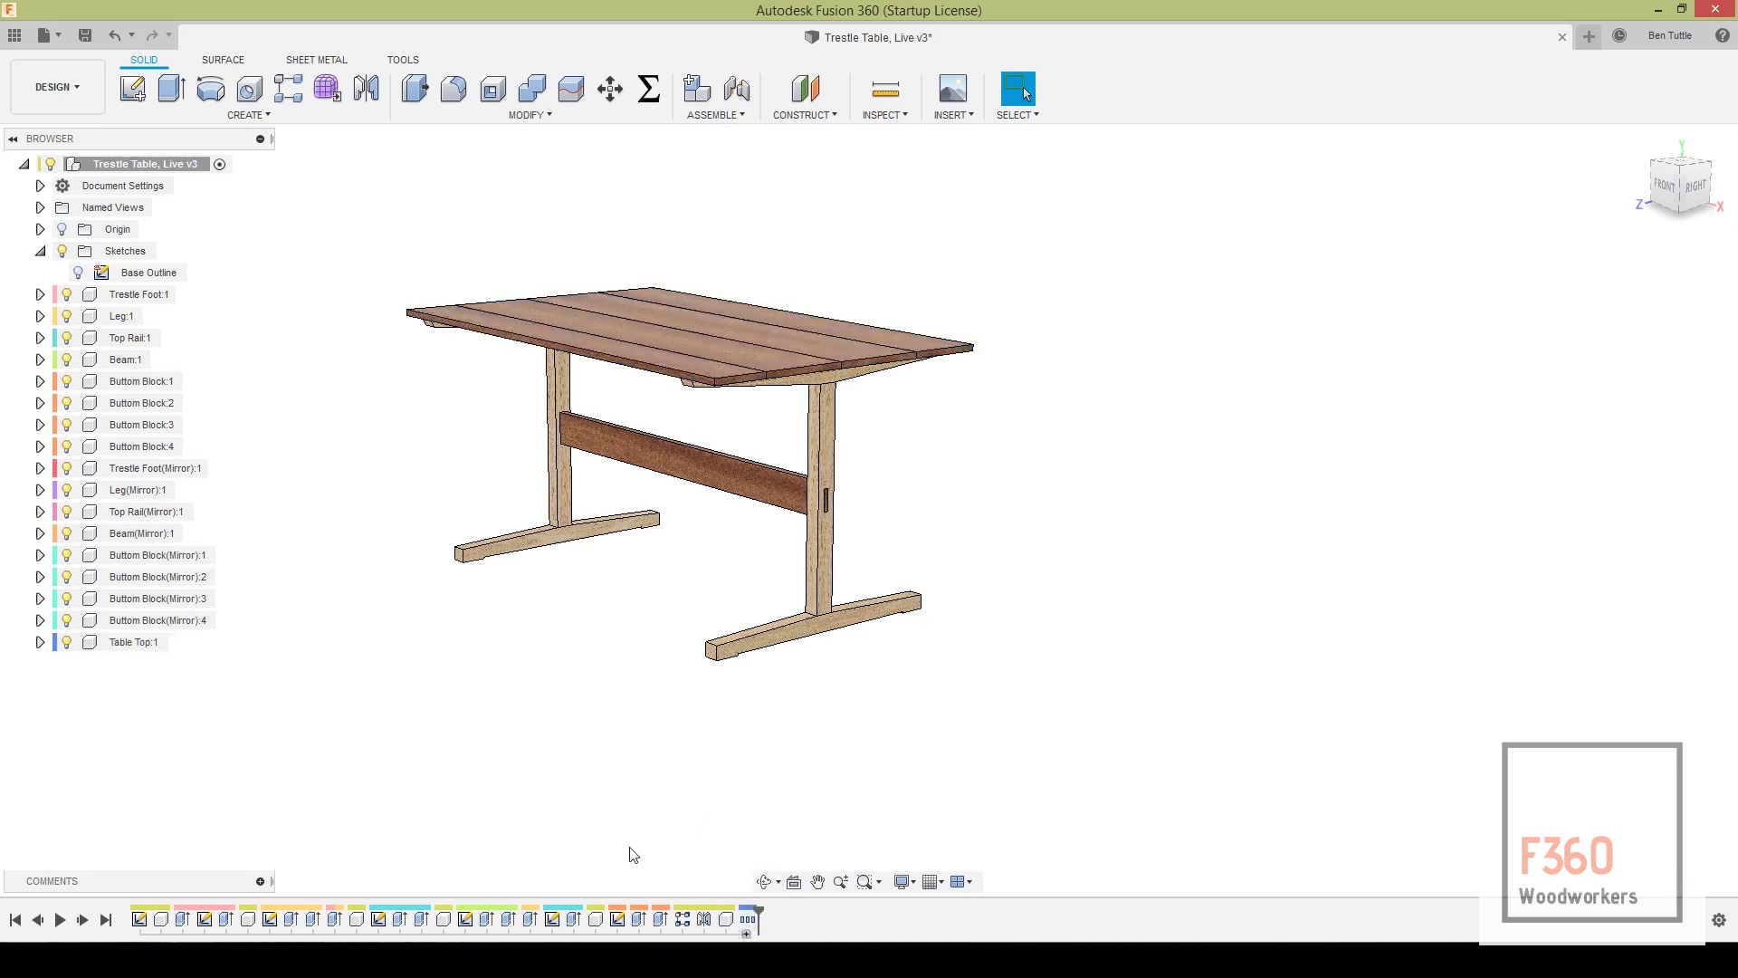